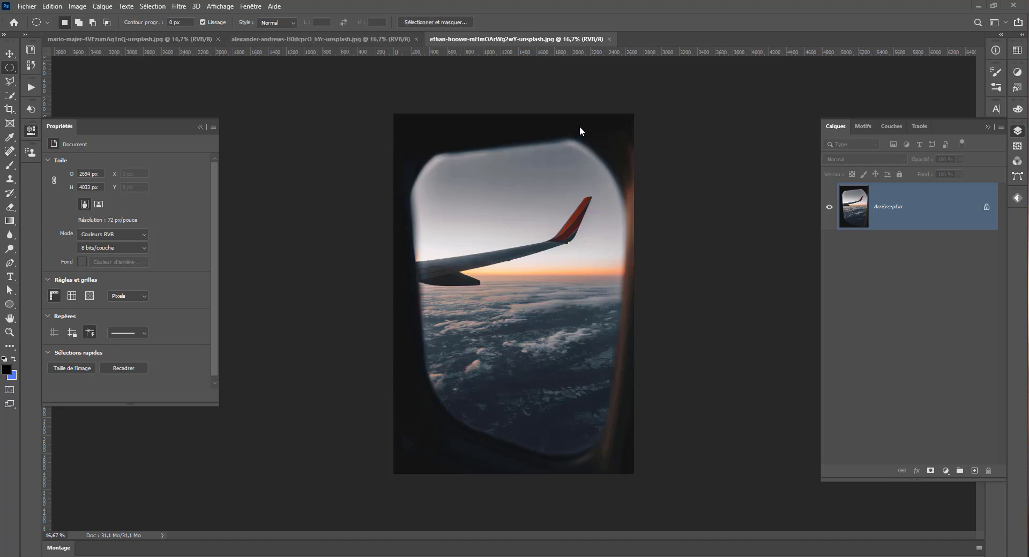
Look through the three open images: the airplane window, the moon and the parachutist
{"action": "left_click", "coordinate": [310, 39]}
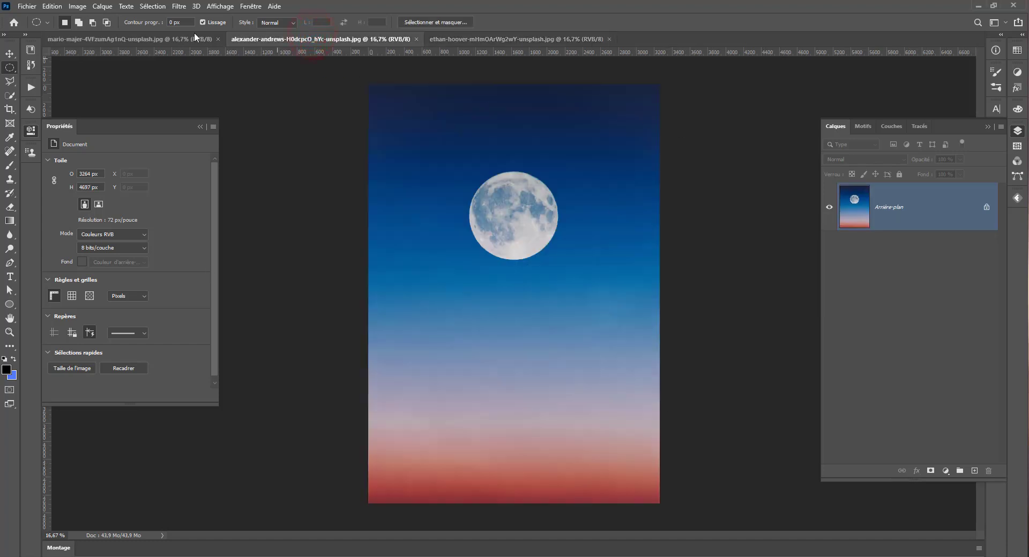
{"action": "left_click", "coordinate": [120, 39]}
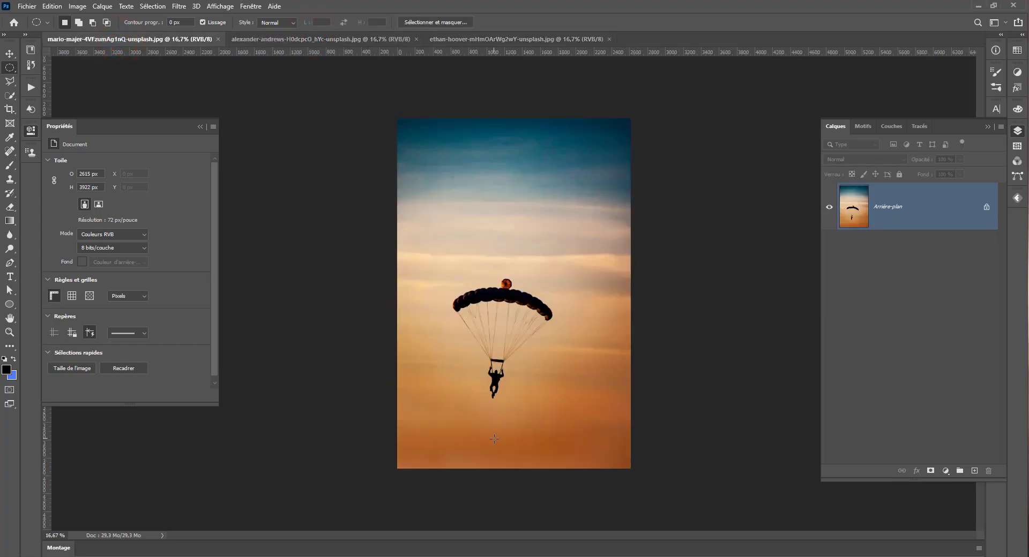
{"action": "left_click", "coordinate": [316, 39]}
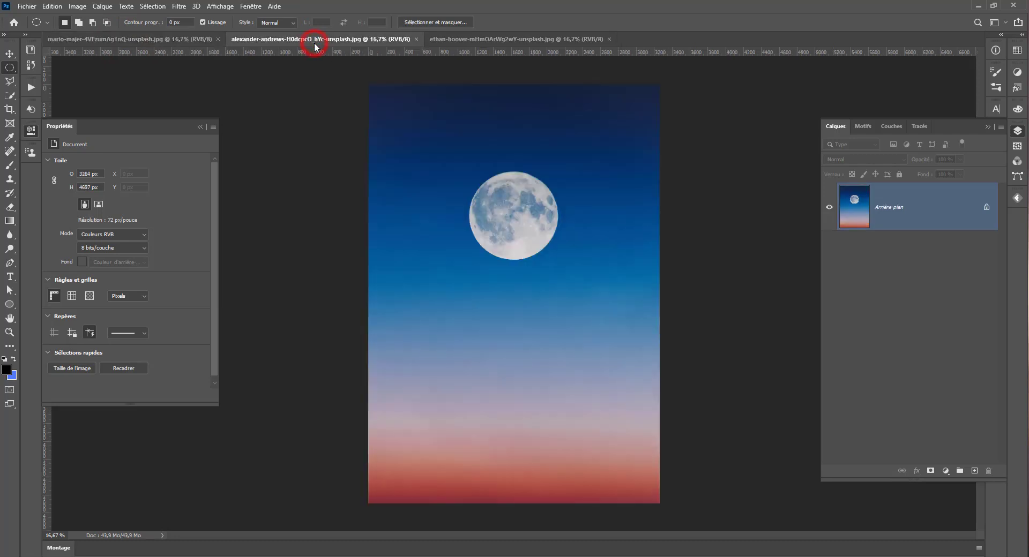
{"action": "left_click", "coordinate": [508, 40]}
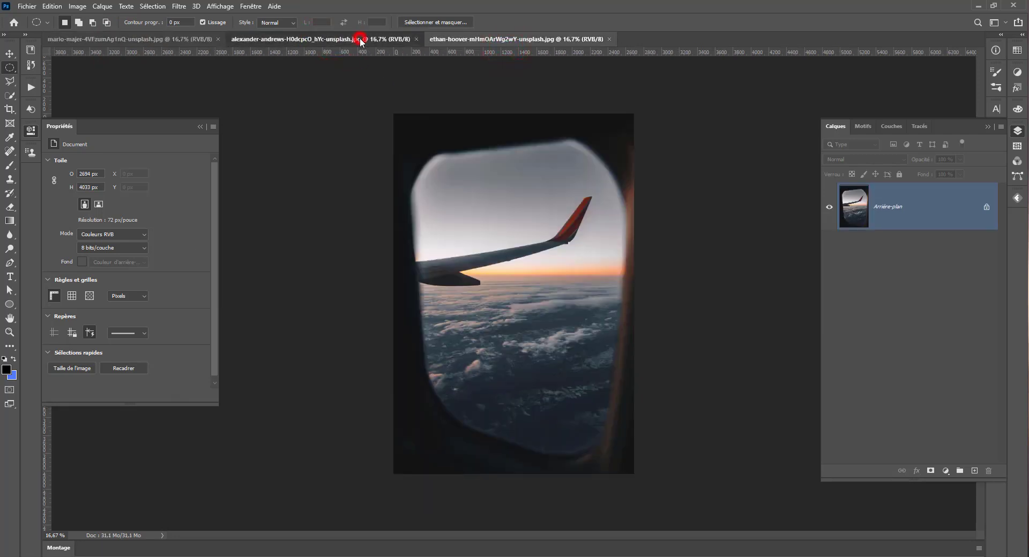
Copy a full-width rectangular area around the moon and paste it into the airplane window image
{"action": "left_click", "coordinate": [360, 39]}
{"action": "right_click", "coordinate": [9, 67]}
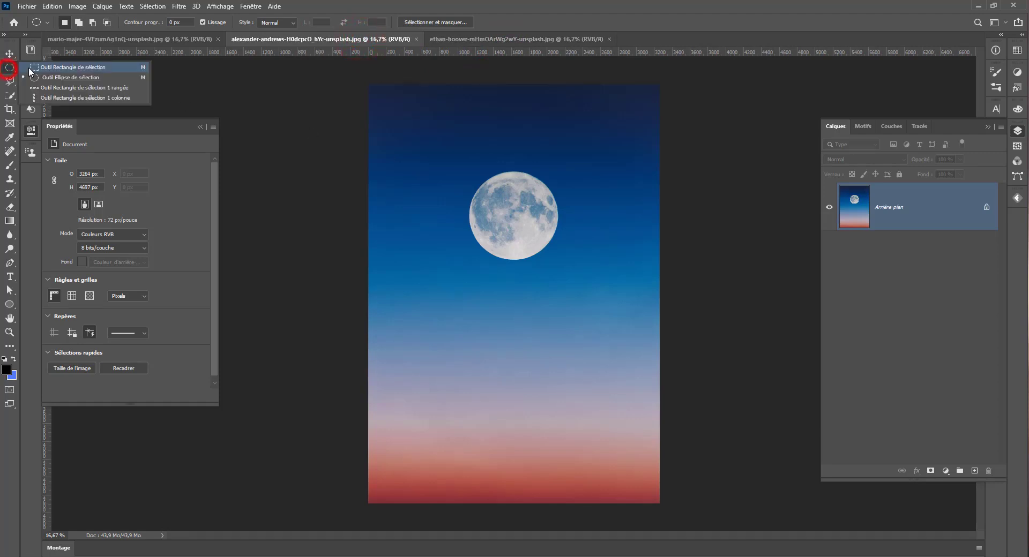
{"action": "left_click", "coordinate": [43, 68]}
{"action": "left_click_drag", "start_coordinate": [325, 114], "coordinate": [690, 309]}
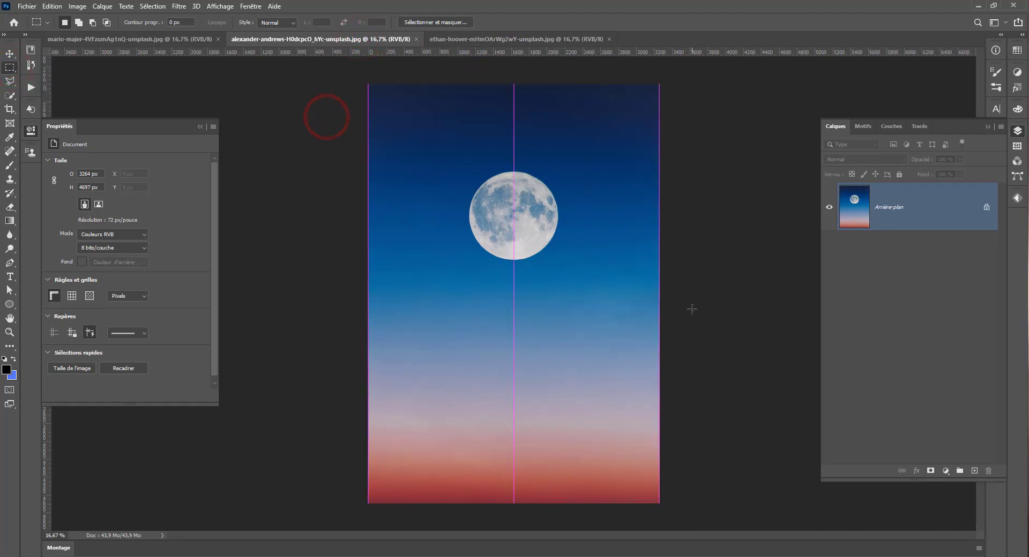
{"action": "left_click", "coordinate": [475, 40]}
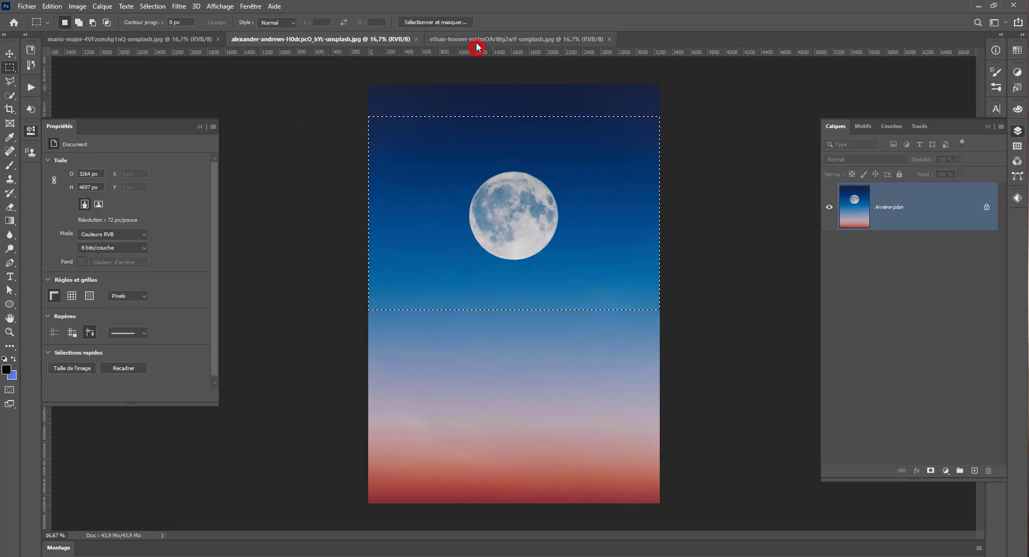
{"action": "key", "text": "ctrl+v"}
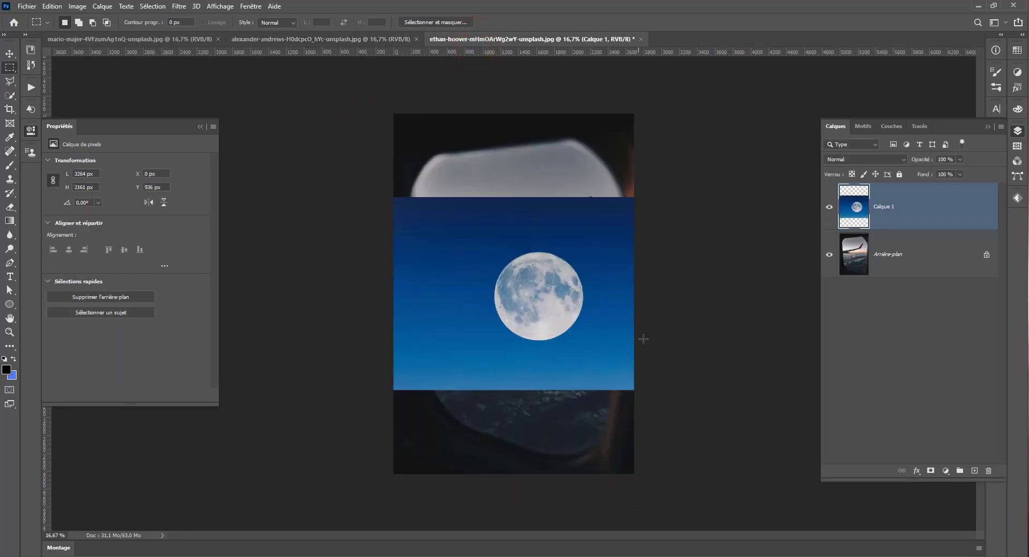
Lower the pasted moon layer's opacity to 60% and move it so the moon sits above the wing inside the window
{"action": "left_click", "coordinate": [9, 53]}
{"action": "left_click_drag", "start_coordinate": [573, 335], "coordinate": [554, 269]}
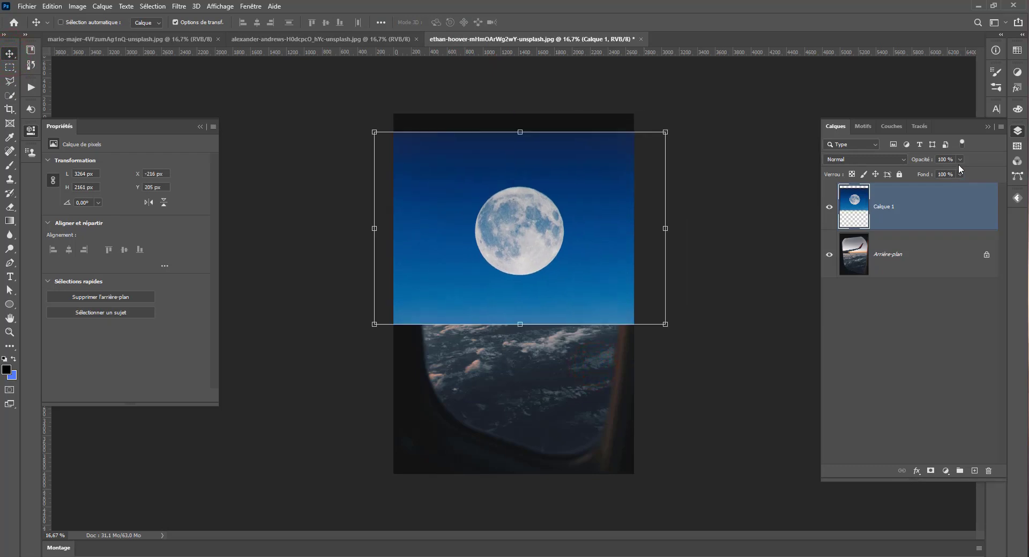
{"action": "left_click_drag", "start_coordinate": [946, 171], "coordinate": [942, 172]}
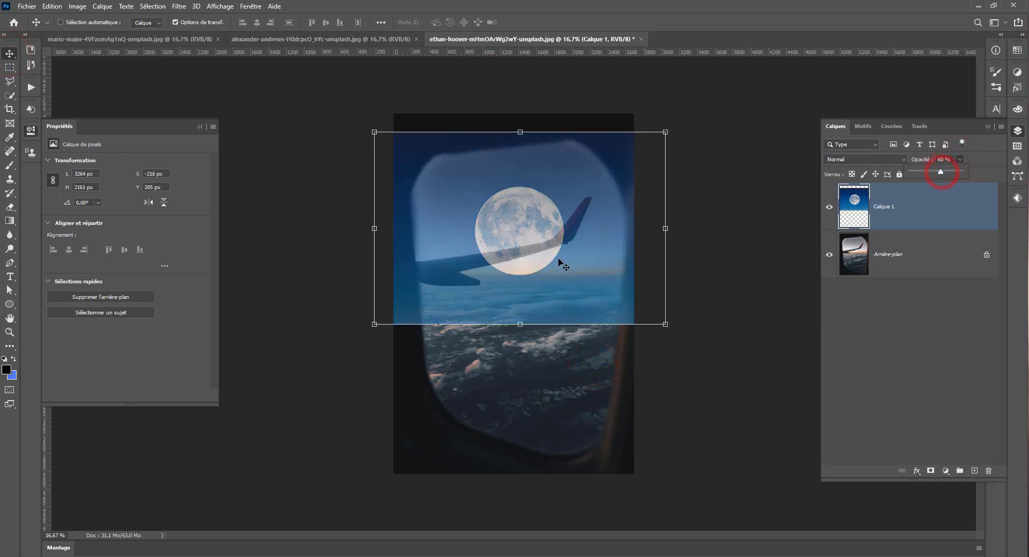
{"action": "left_click_drag", "start_coordinate": [559, 260], "coordinate": [538, 229]}
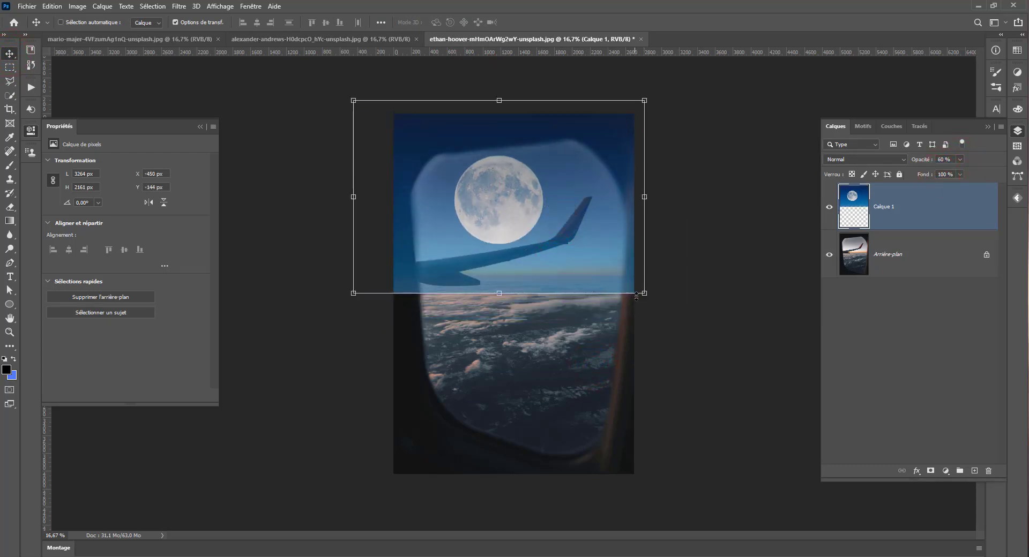
Scale the moon layer to about 74.5%, reposition it above the wing and restore its opacity to 100%
{"action": "left_click_drag", "start_coordinate": [644, 294], "coordinate": [567, 247]}
{"action": "left_click_drag", "start_coordinate": [515, 219], "coordinate": [528, 236]}
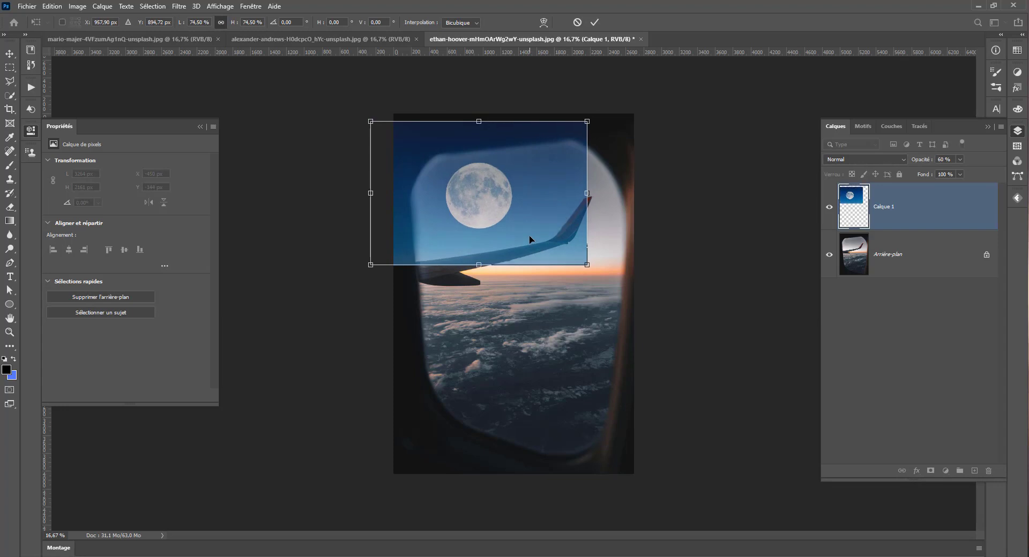
{"action": "key", "text": "Return"}
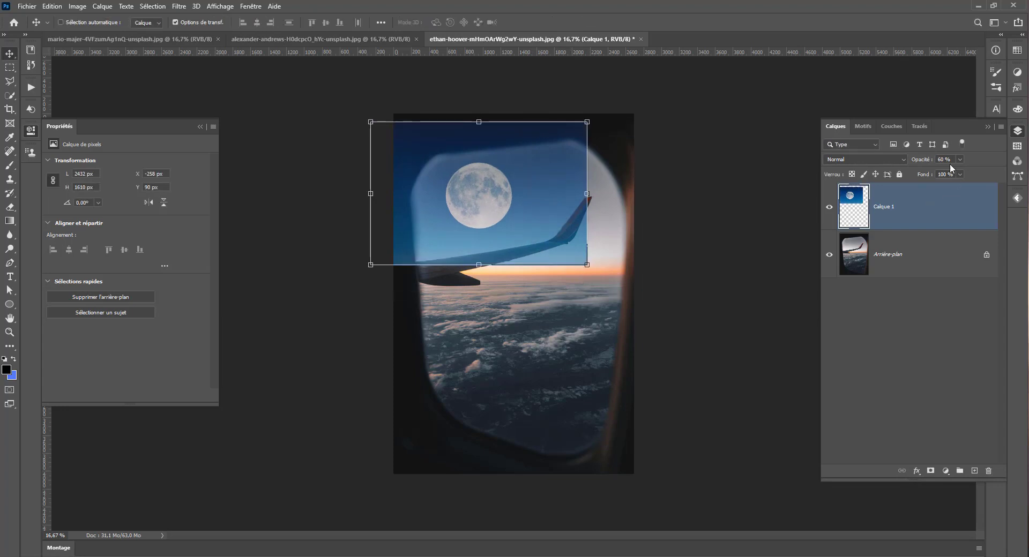
{"action": "left_click", "coordinate": [959, 159]}
{"action": "left_click_drag", "start_coordinate": [959, 170], "coordinate": [1018, 175]}
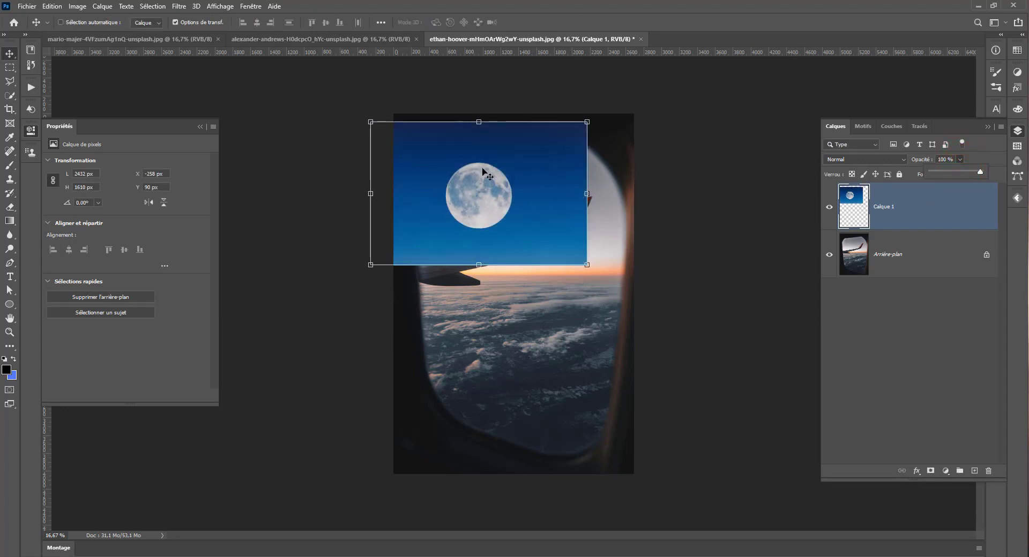
Draw a circular selection about 696 px wide over the moon, starting from its centre
{"action": "left_click", "coordinate": [9, 68]}
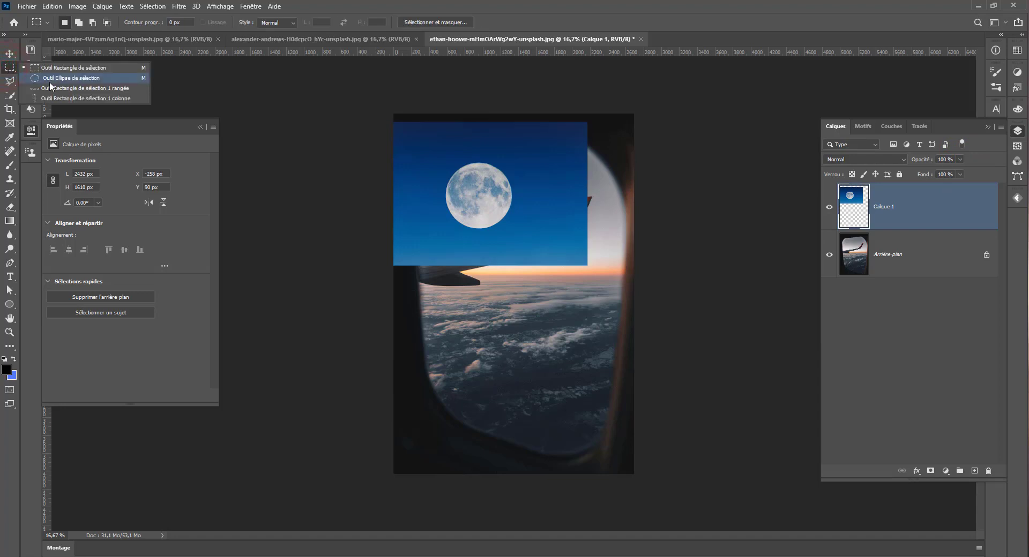
{"action": "left_click", "coordinate": [53, 77]}
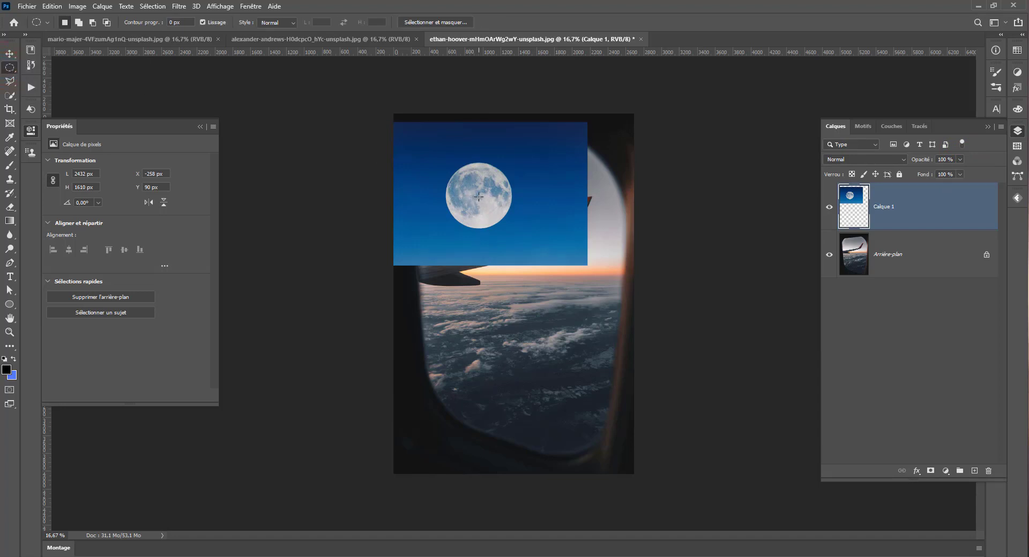
{"action": "left_click_drag", "start_coordinate": [478, 197], "coordinate": [532, 165]}
{"action": "key", "text": "ctrl+plus"}
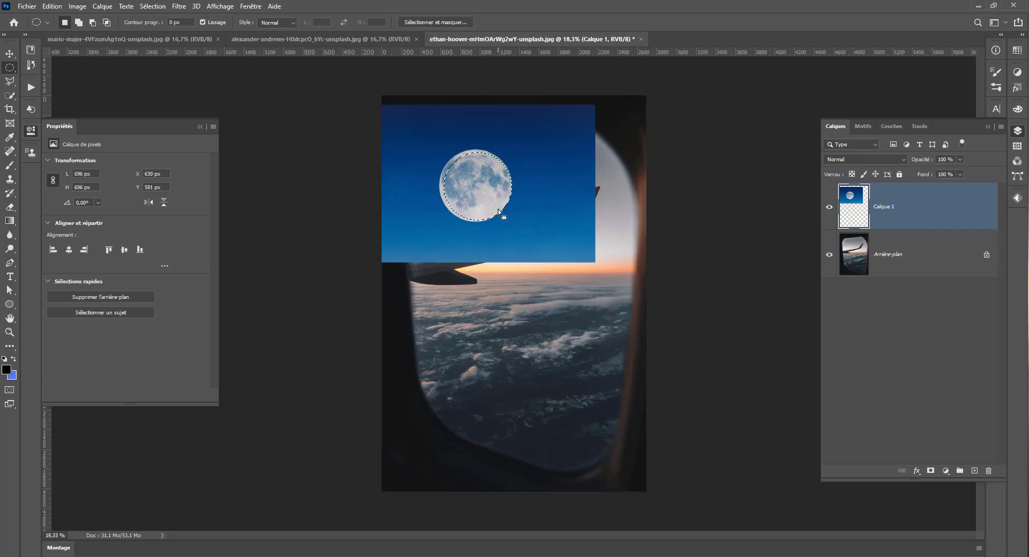
{"action": "scroll", "coordinate": [497, 209], "scroll_direction": "up", "scroll_amount": 3}
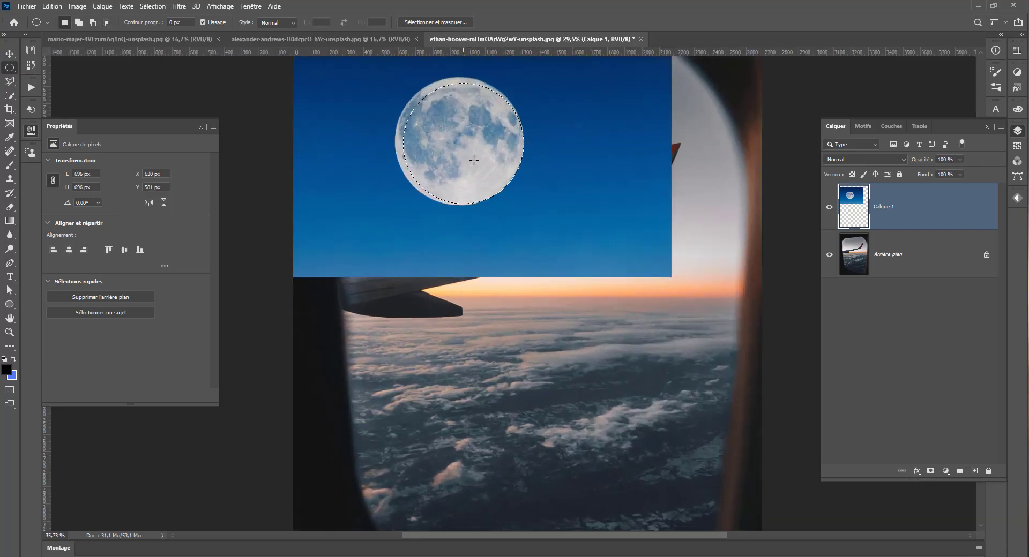
{"action": "left_click_drag", "start_coordinate": [472, 165], "coordinate": [514, 223]}
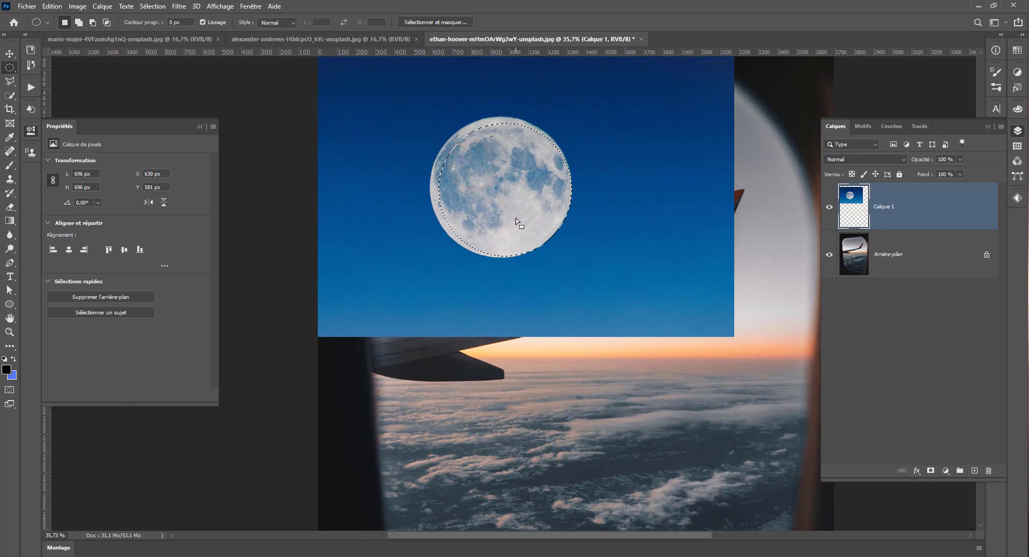
Transform the selection outline to about 104% and nudge it until it matches the moon's edge
{"action": "right_click", "coordinate": [504, 197]}
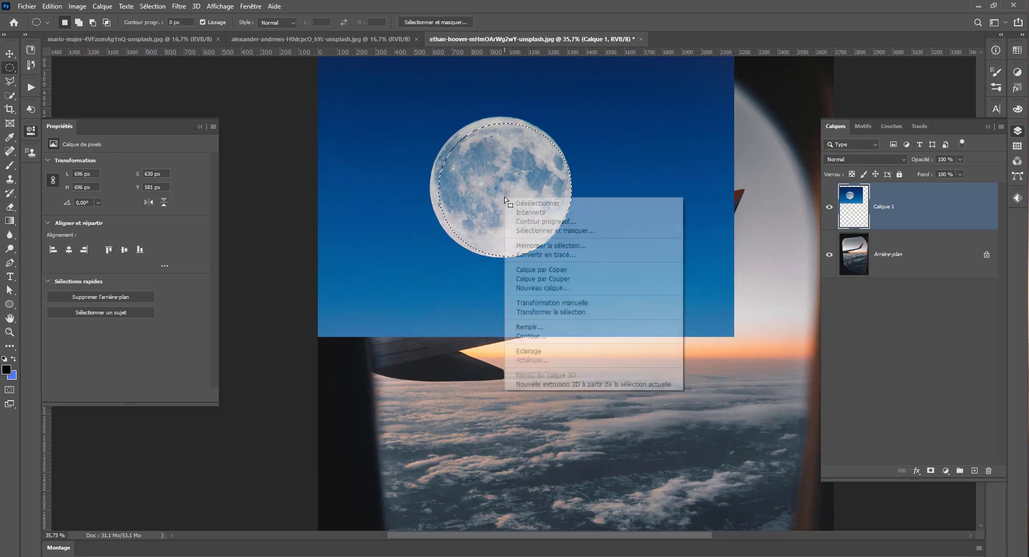
{"action": "left_click", "coordinate": [537, 312]}
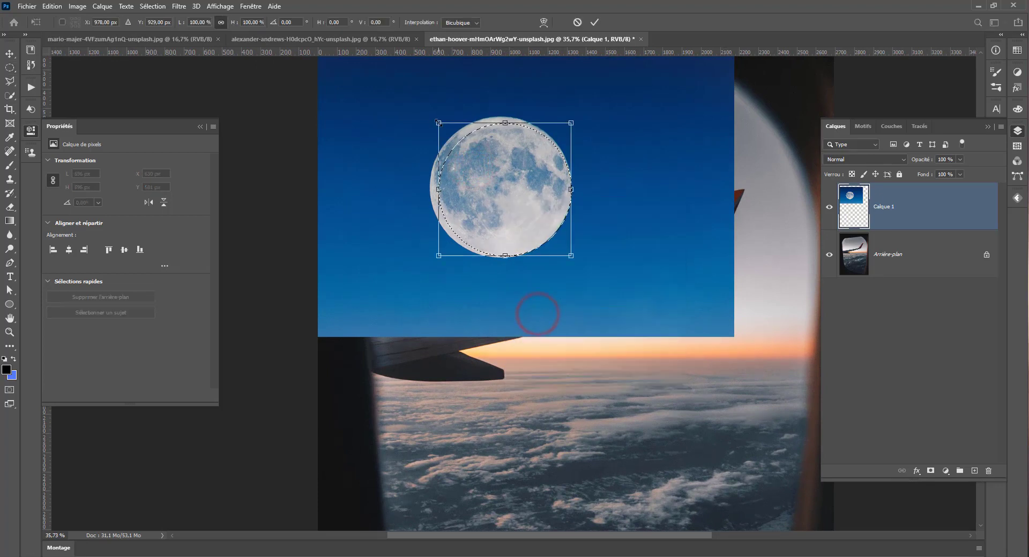
{"action": "mouse_move", "coordinate": [439, 122]}
{"action": "left_mouse_down"}
{"action": "mouse_move", "coordinate": [426, 113]}
{"action": "mouse_move", "coordinate": [431, 120]}
{"action": "left_mouse_up"}
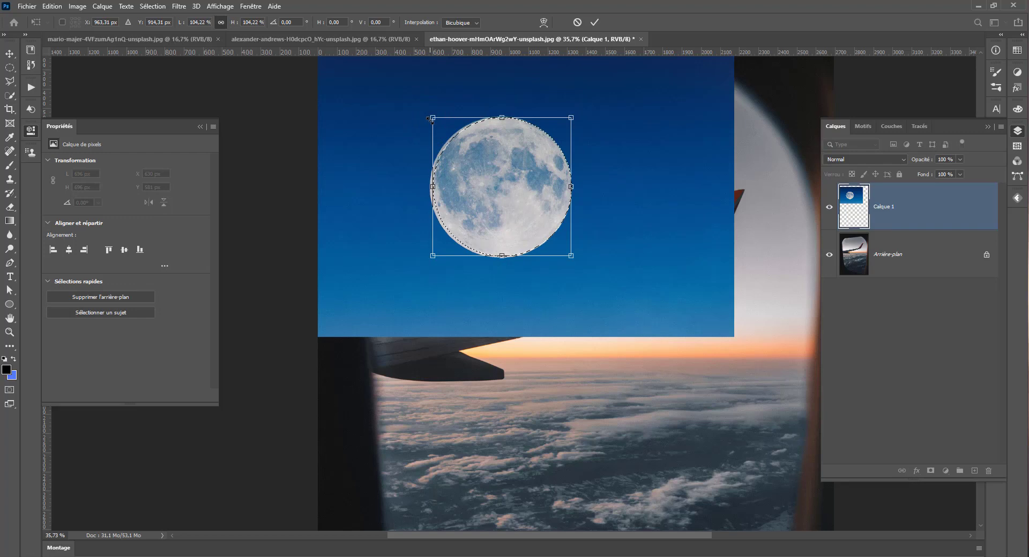
{"action": "key", "text": "Left"}
{"action": "key", "text": "Left"}
{"action": "key", "text": "Down"}
{"action": "key", "text": "Down"}
{"action": "key", "text": "Left"}
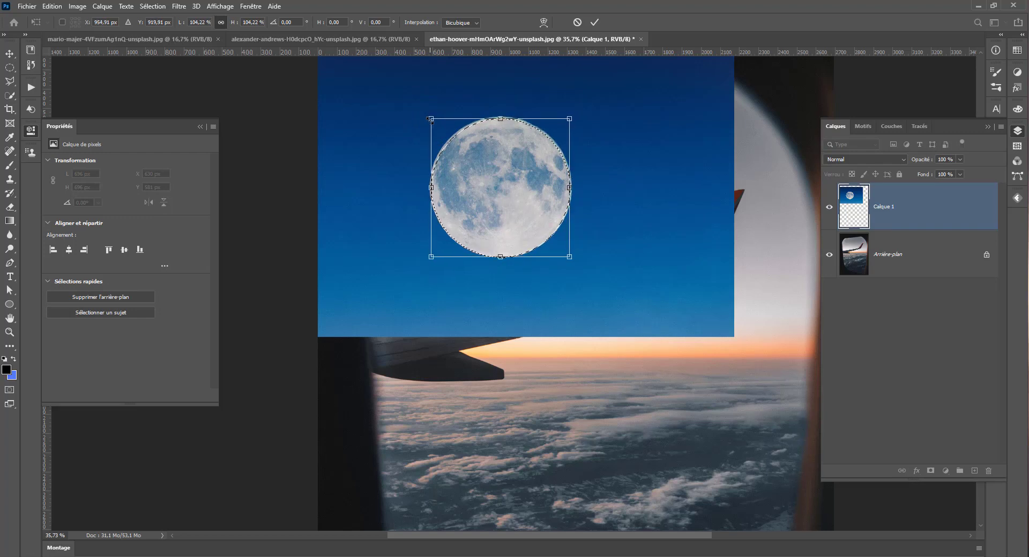
{"action": "key", "text": "Return"}
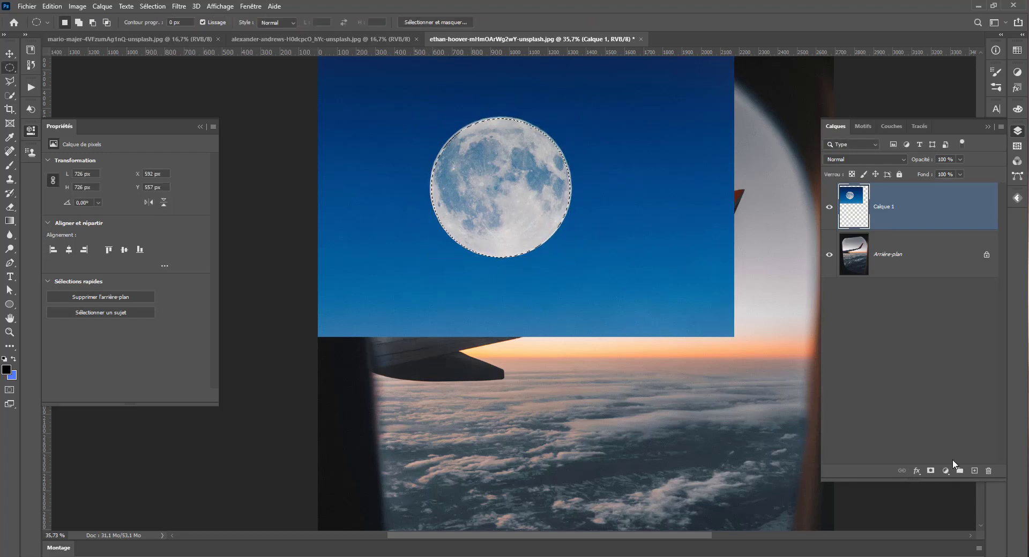
Mask the moon layer with the circular selection and set the layer's opacity to 84%
{"action": "left_click", "coordinate": [930, 470]}
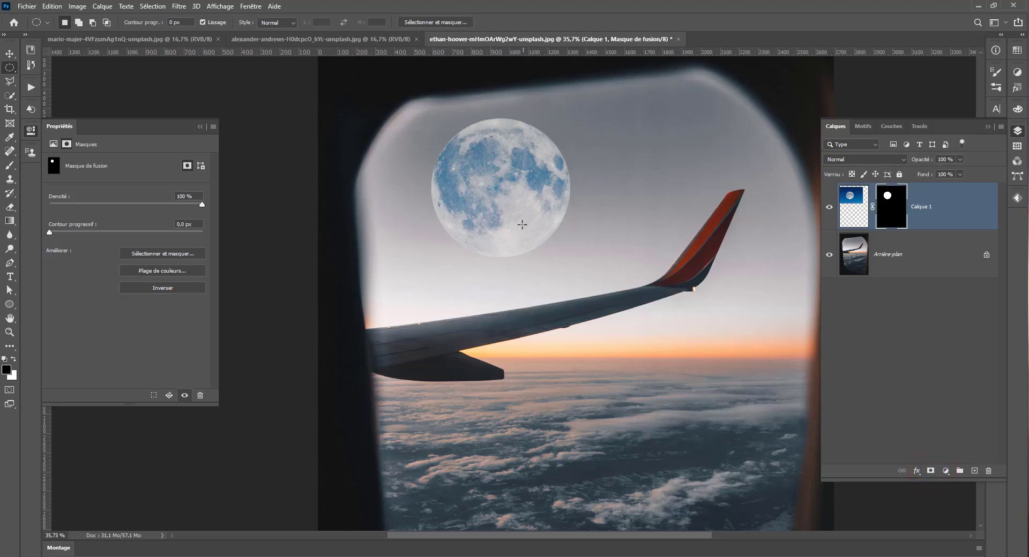
{"action": "scroll", "coordinate": [522, 224], "scroll_direction": "down", "scroll_amount": 4}
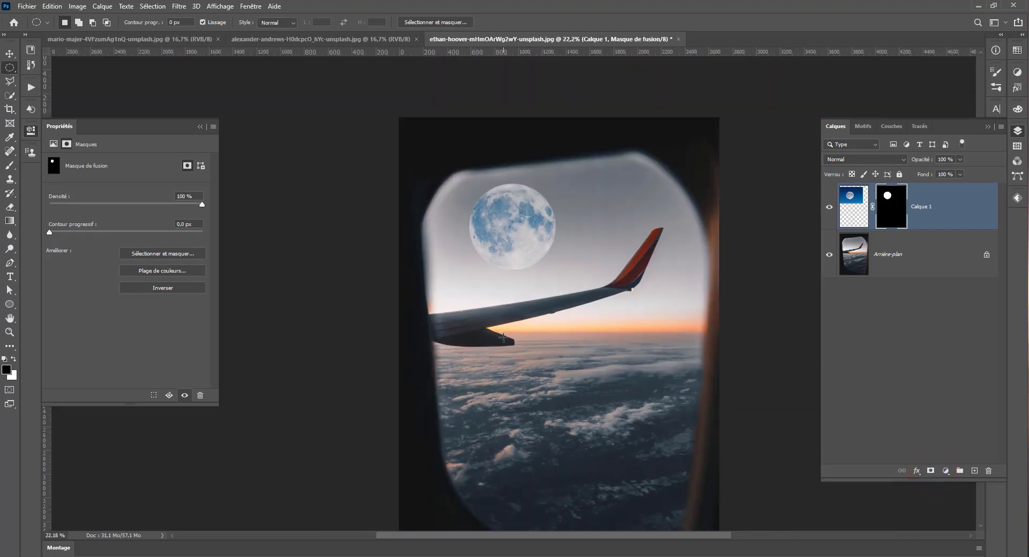
{"action": "scroll", "coordinate": [502, 338], "scroll_direction": "up", "scroll_amount": 3}
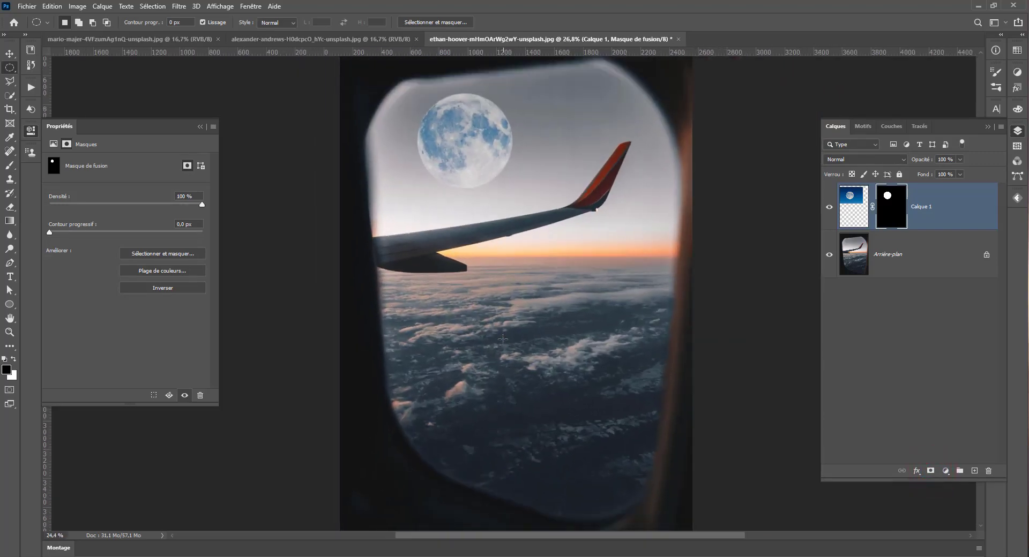
{"action": "scroll", "coordinate": [503, 339], "scroll_direction": "down", "scroll_amount": 2}
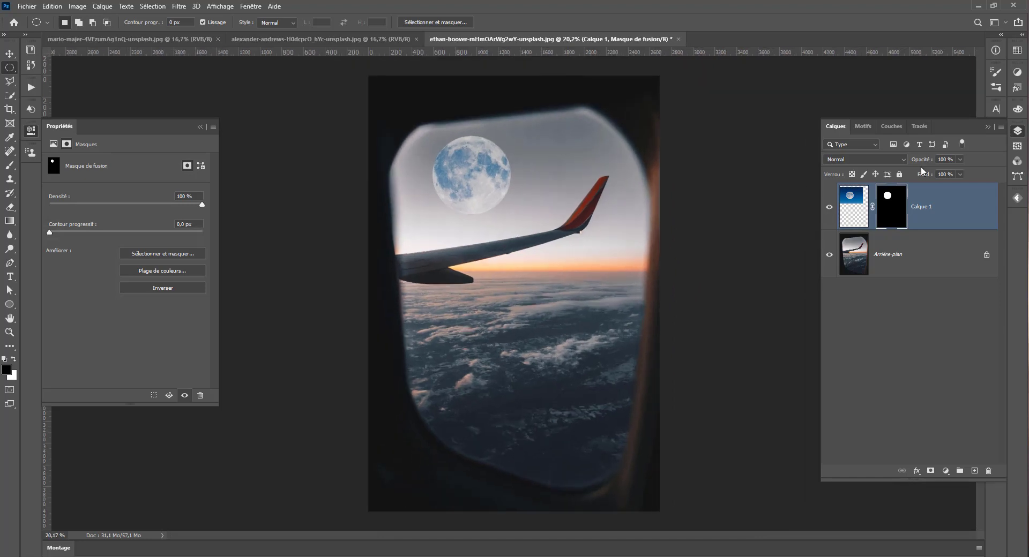
{"action": "left_click", "coordinate": [960, 160]}
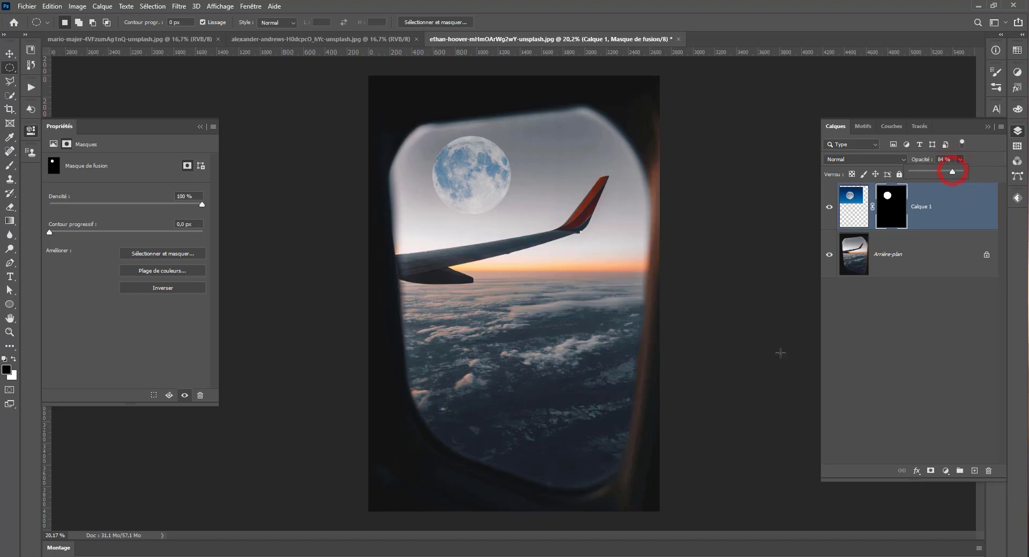
Add a Levels adjustment clipped to the moon layer, with midtones at 1.14 and a slightly raised black input level
{"action": "left_click", "coordinate": [945, 471]}
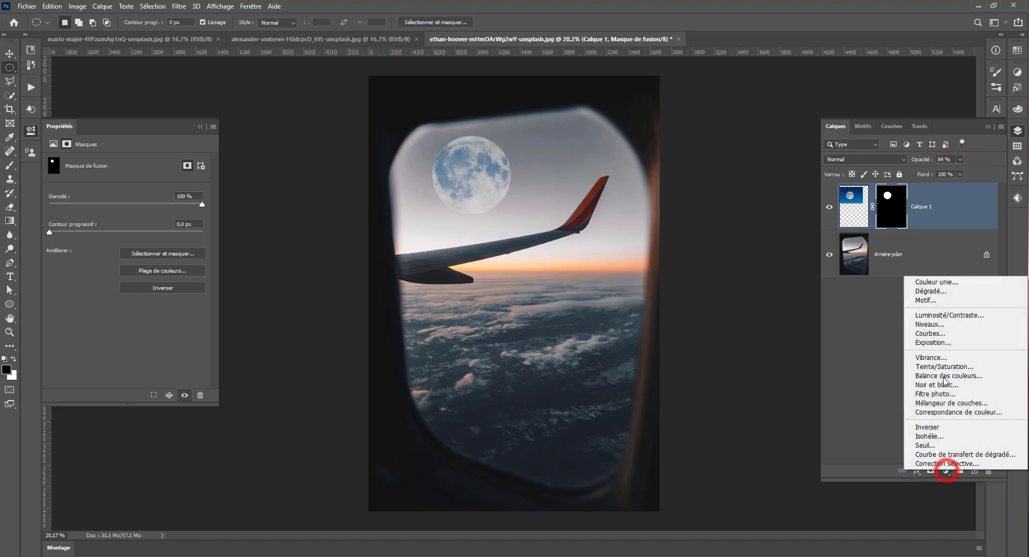
{"action": "left_click", "coordinate": [948, 325]}
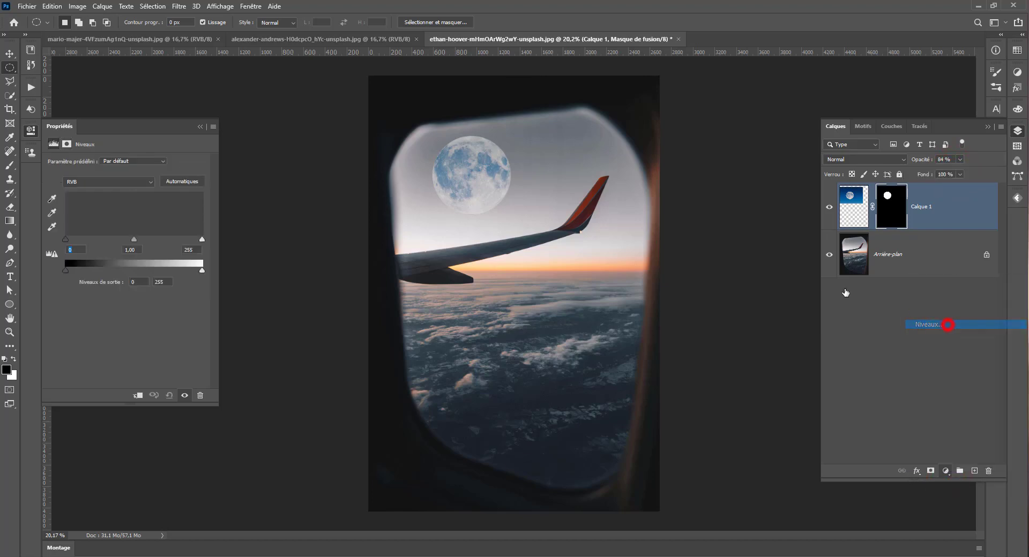
{"action": "left_click", "coordinate": [134, 396]}
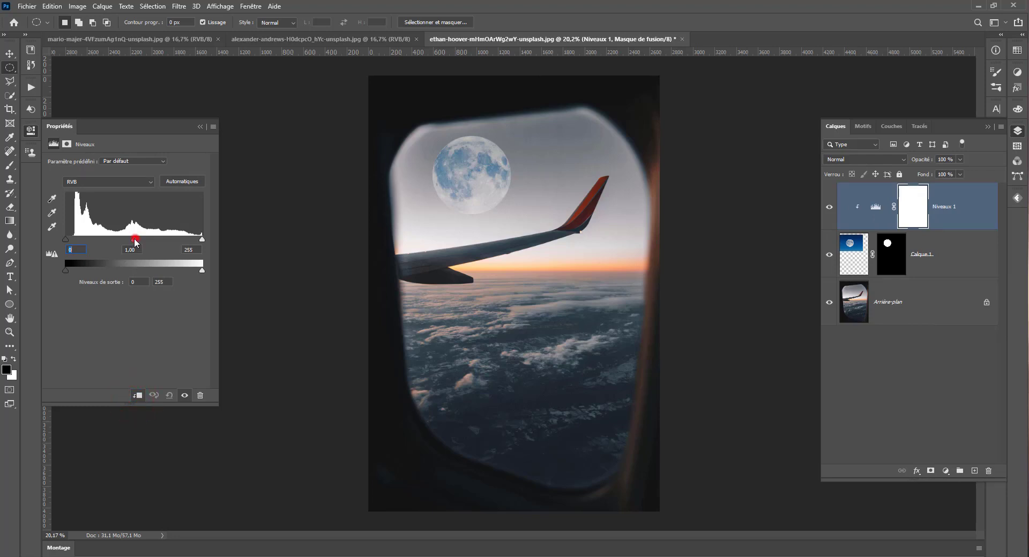
{"action": "left_click_drag", "start_coordinate": [134, 240], "coordinate": [127, 240]}
{"action": "mouse_move", "coordinate": [204, 240]}
{"action": "left_mouse_down"}
{"action": "mouse_move", "coordinate": [195, 240]}
{"action": "mouse_move", "coordinate": [204, 240]}
{"action": "left_mouse_up"}
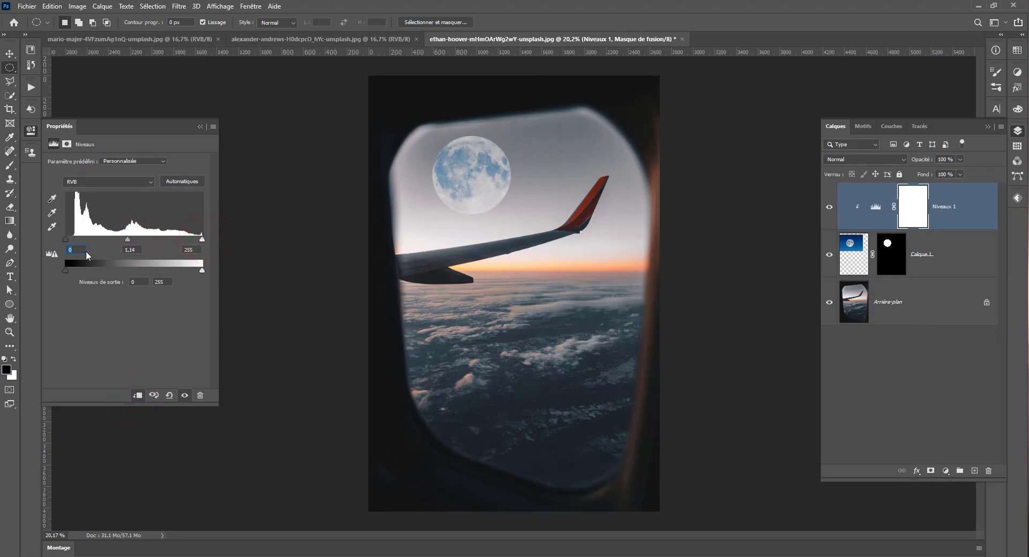
{"action": "left_click_drag", "start_coordinate": [68, 243], "coordinate": [71, 242]}
Fade the moon's lower edge by painting black on its layer mask with a soft 875 px brush at 19% opacity and 0% hardness
{"action": "left_click", "coordinate": [898, 270]}
{"action": "left_click", "coordinate": [9, 166]}
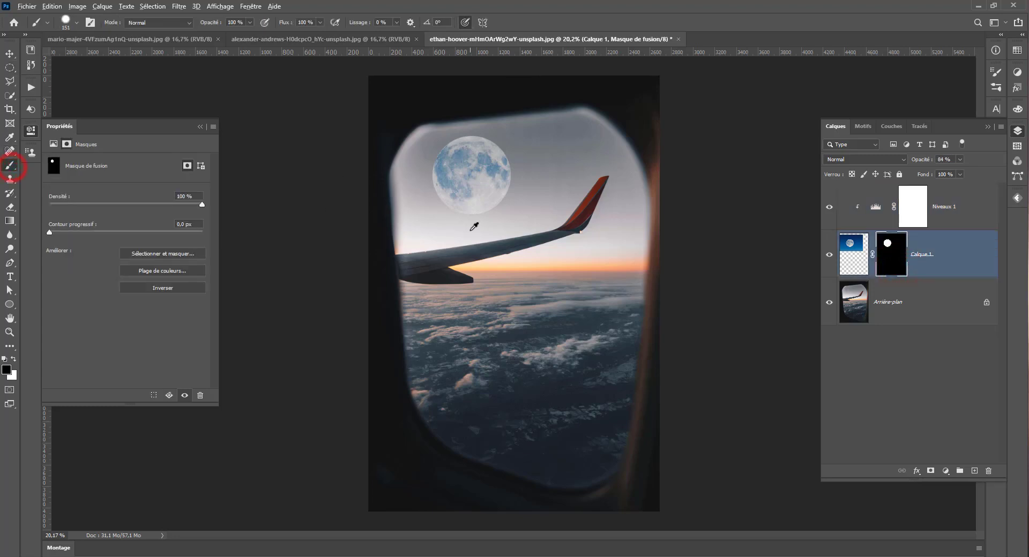
{"action": "mouse_move", "coordinate": [470, 230]}
{"action": "left_mouse_down"}
{"action": "mouse_move", "coordinate": [512, 233]}
{"action": "mouse_move", "coordinate": [489, 243]}
{"action": "left_mouse_up"}
{"action": "right_click", "coordinate": [508, 232]}
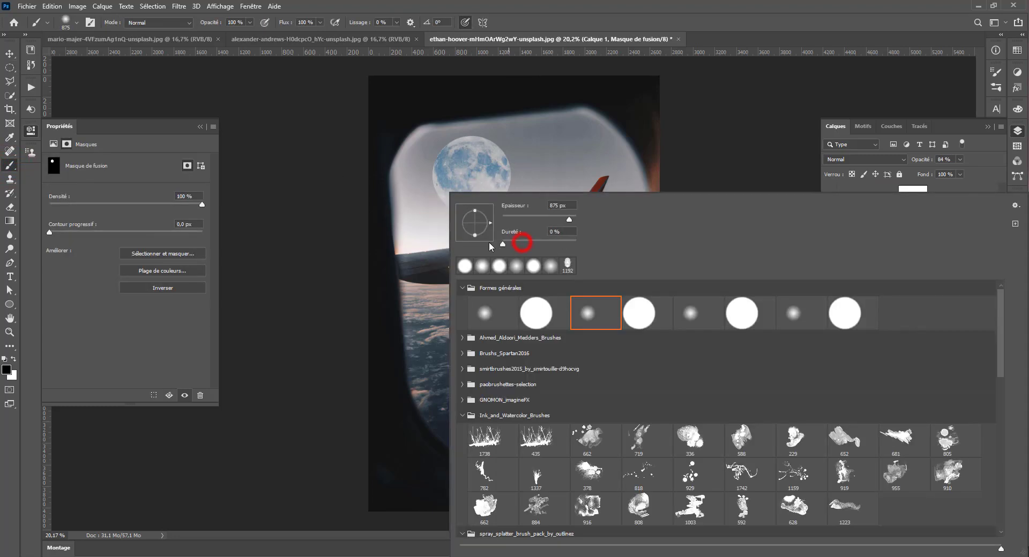
{"action": "left_click", "coordinate": [287, 230]}
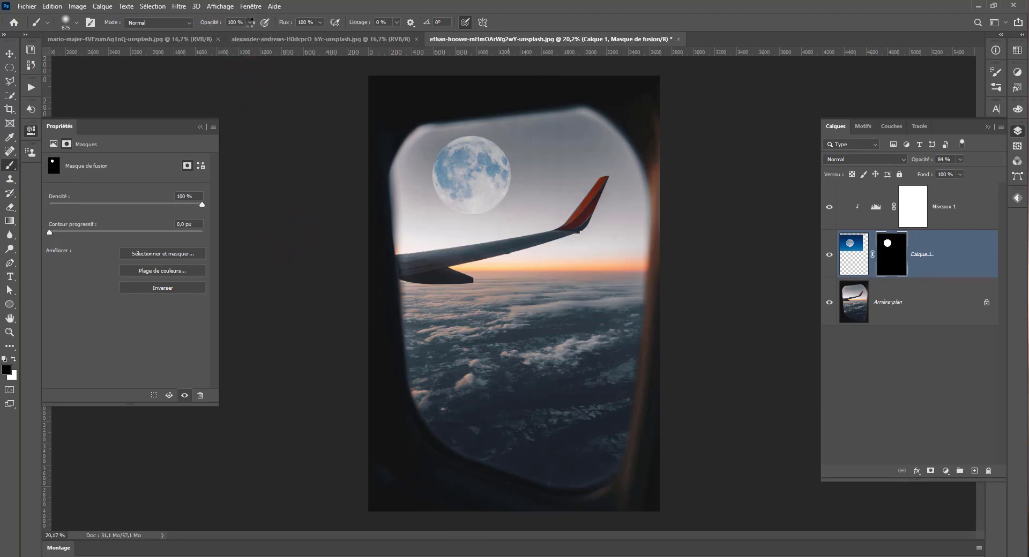
{"action": "left_click", "coordinate": [250, 22]}
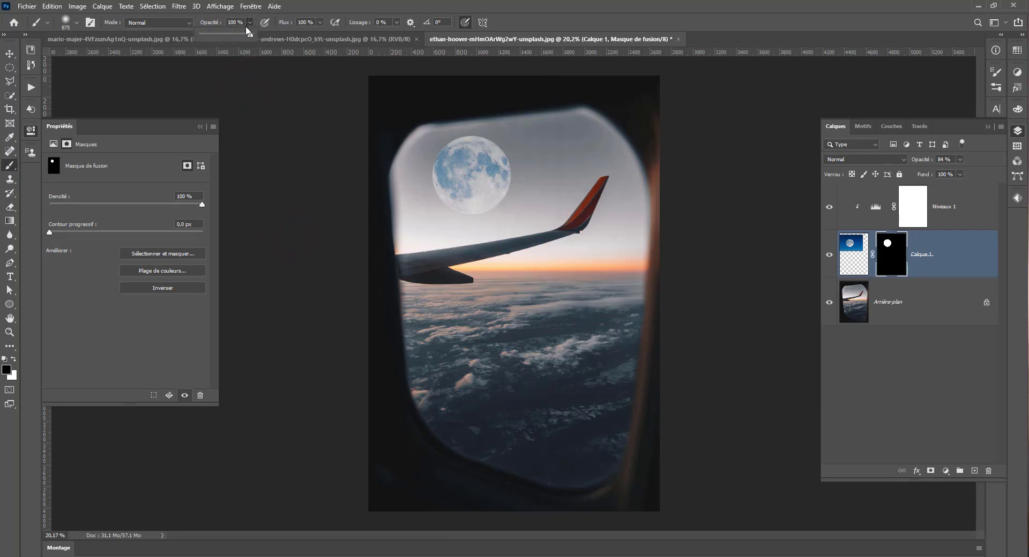
{"action": "left_click", "coordinate": [231, 34]}
{"action": "left_click", "coordinate": [471, 220]}
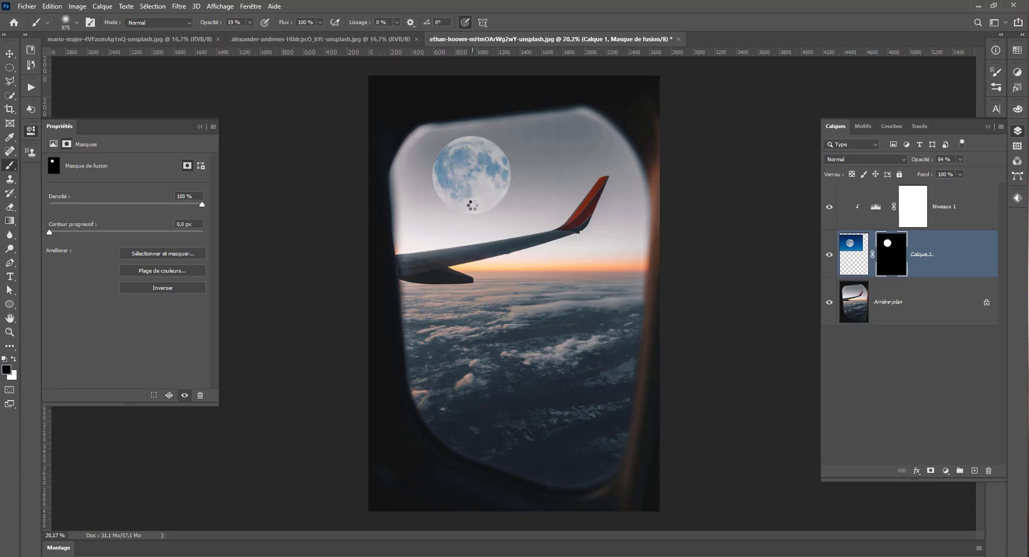
{"action": "left_click", "coordinate": [499, 206]}
{"action": "left_click", "coordinate": [10, 68]}
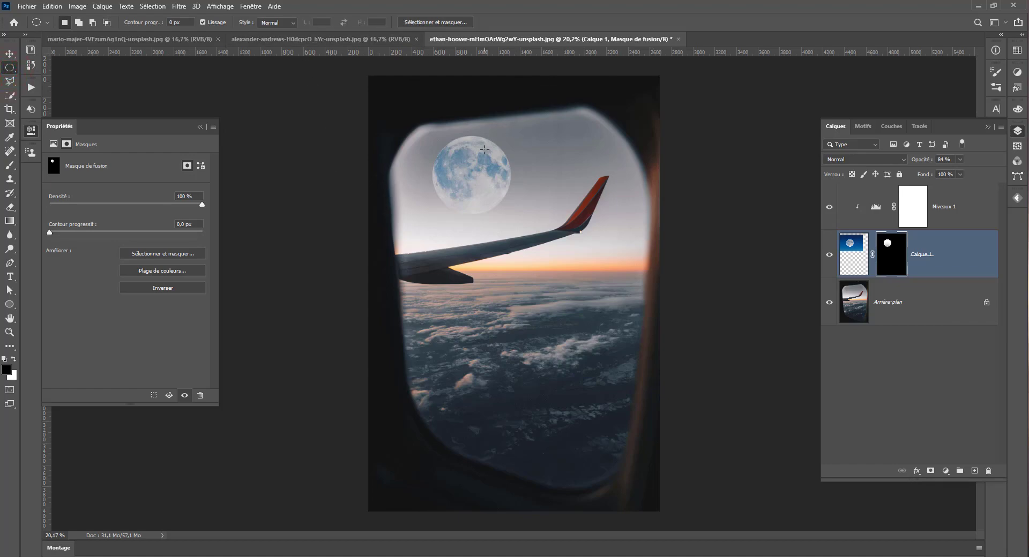
Start saving the composite and create a new folder named "atelier" inside the image folder
{"action": "key", "text": "ctrl+s"}
{"action": "left_click", "coordinate": [596, 389]}
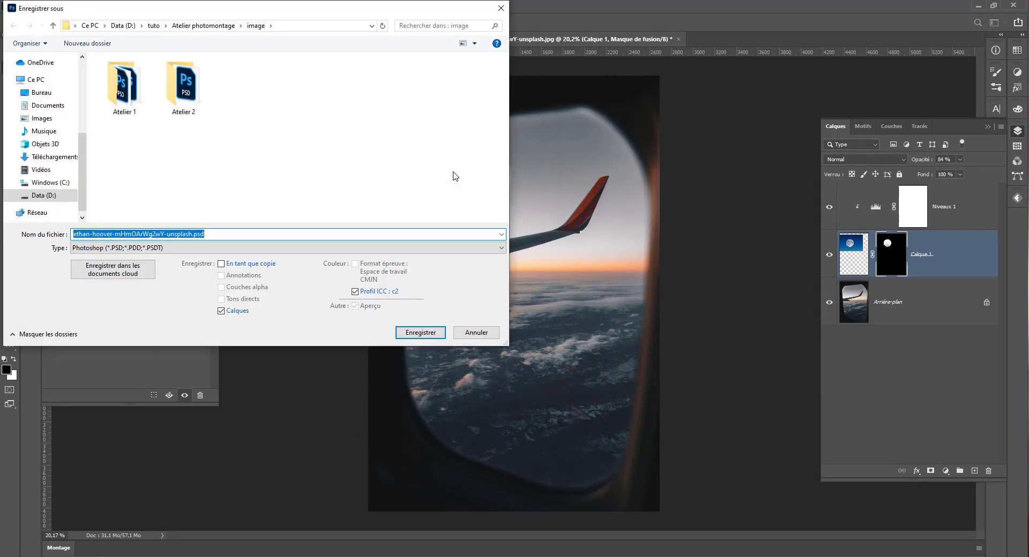
{"action": "right_click", "coordinate": [312, 159]}
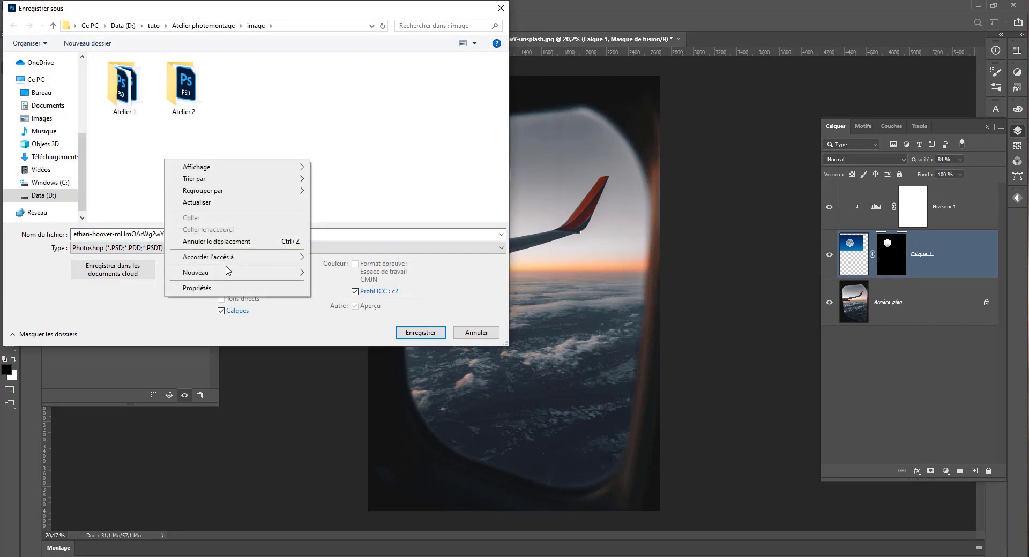
{"action": "left_click", "coordinate": [224, 271]}
{"action": "left_click", "coordinate": [324, 274]}
{"action": "type", "text": "a"}
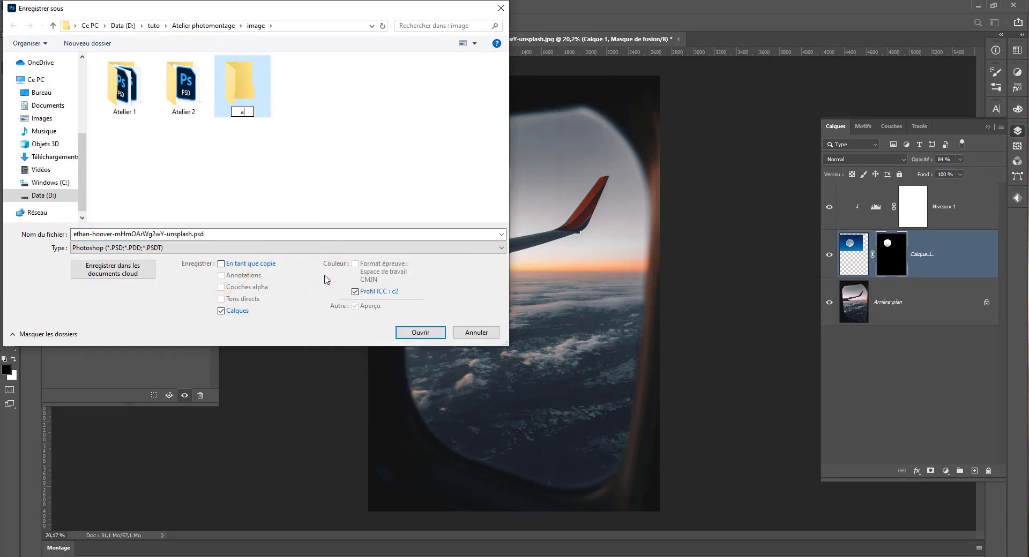
{"action": "type", "text": "tli"}
{"action": "key", "text": "BackSpace"}
{"action": "type", "text": "elier"}
{"action": "key", "text": "Return"}
Save the composite in the atelier folder as a Photoshop file named "para"
{"action": "double_click", "coordinate": [127, 88]}
{"action": "left_click", "coordinate": [227, 234]}
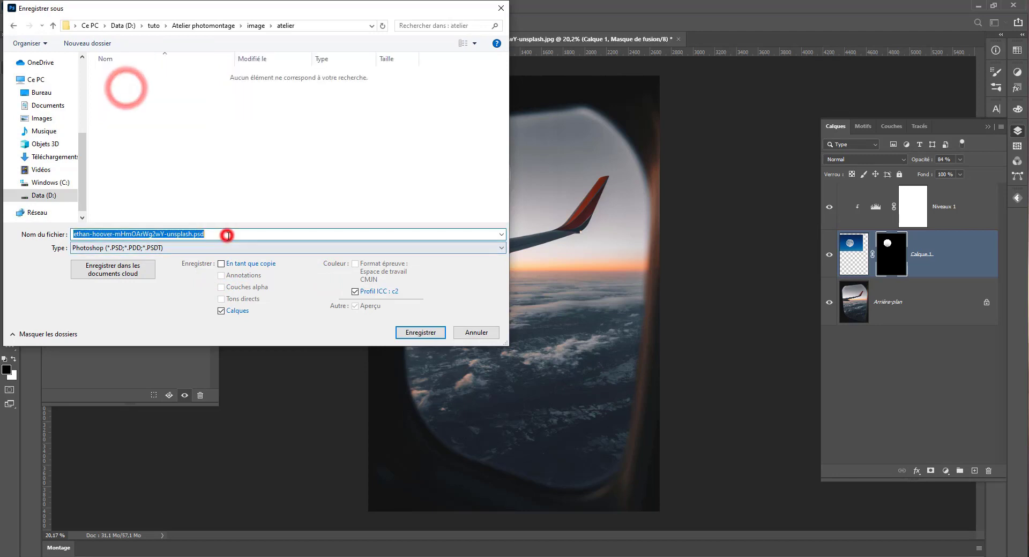
{"action": "type", "text": "para"}
{"action": "key", "text": "Return"}
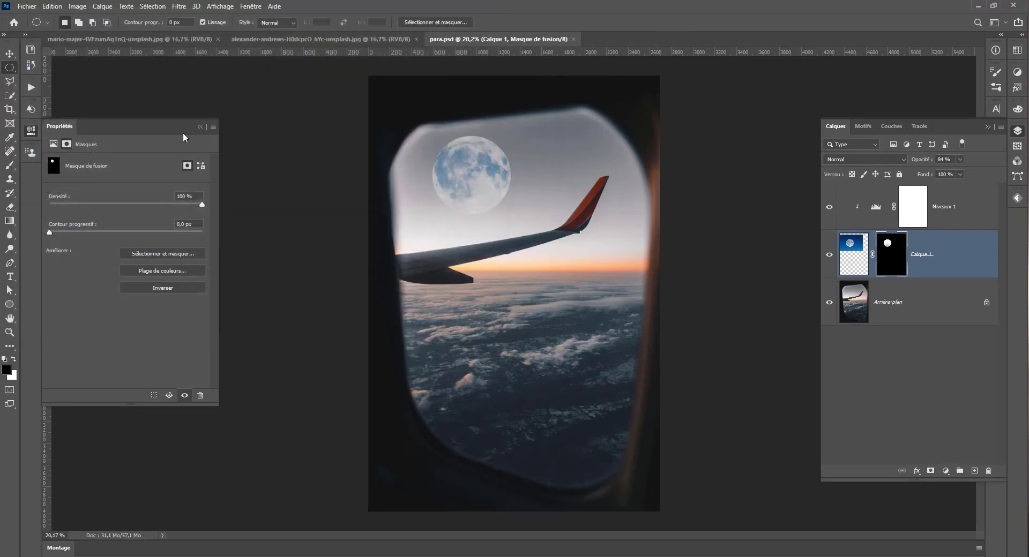
Select the parachutist in the mario-majer photo with the Select Subject command
{"action": "left_click", "coordinate": [182, 40]}
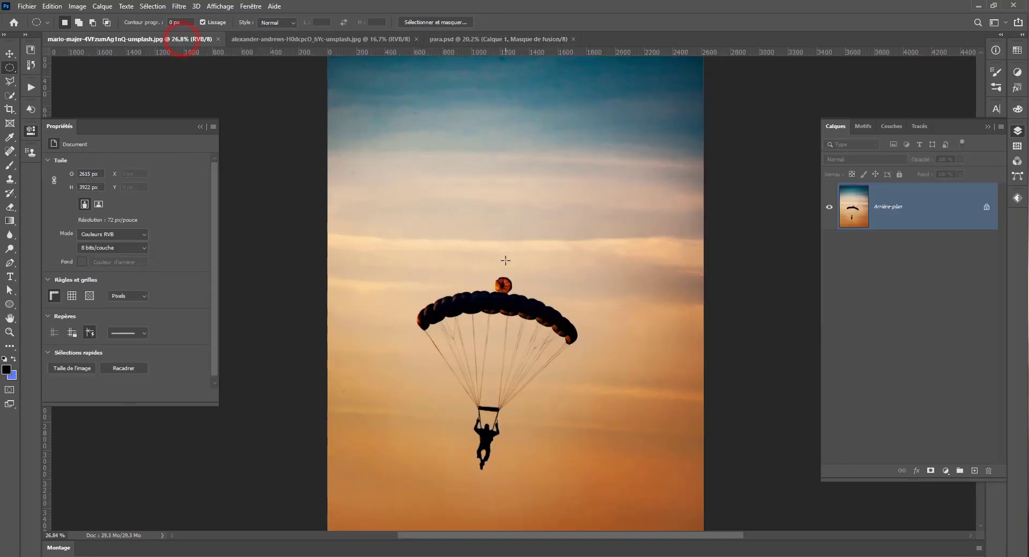
{"action": "scroll", "coordinate": [505, 260], "scroll_direction": "down", "scroll_amount": 2}
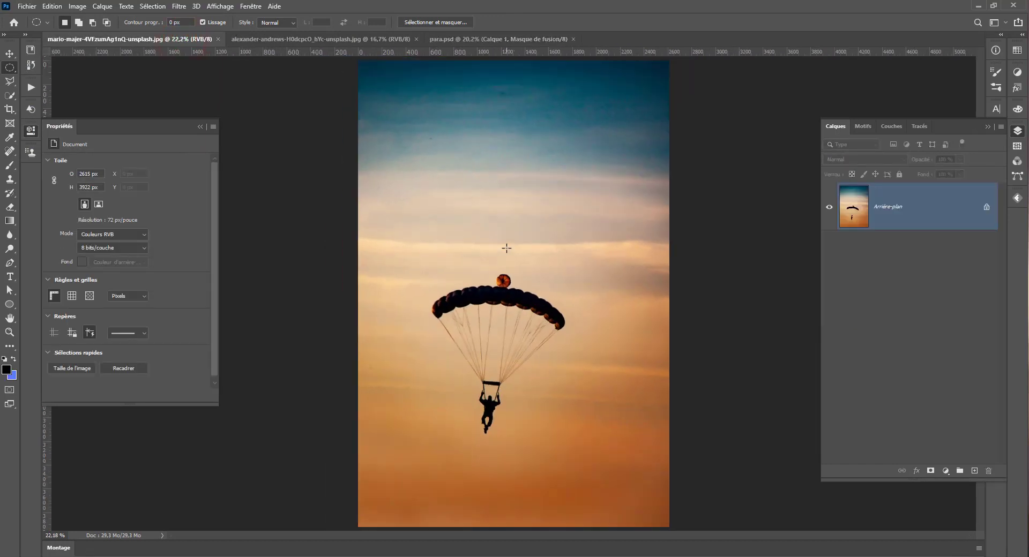
{"action": "left_click", "coordinate": [9, 95]}
{"action": "left_click", "coordinate": [367, 21]}
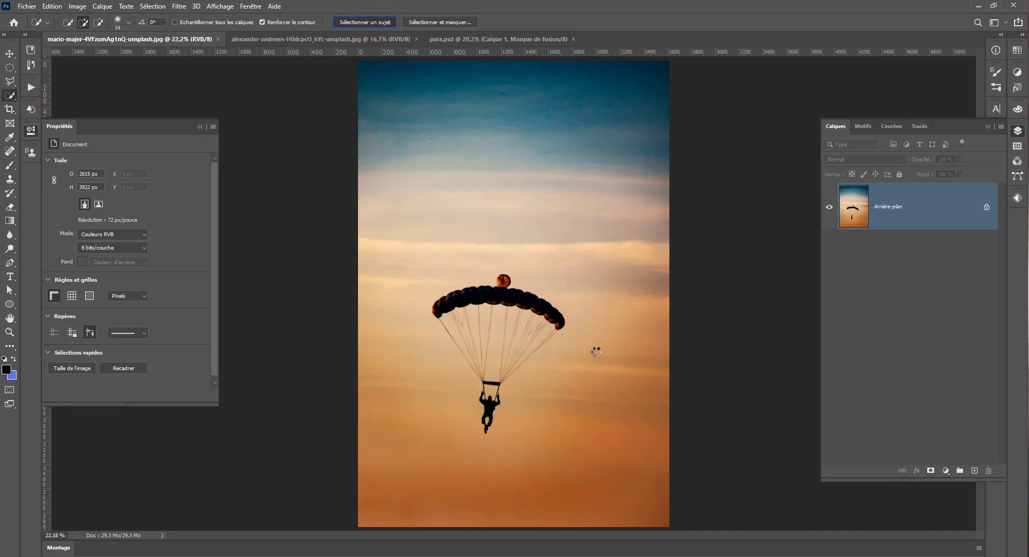
{"action": "scroll", "coordinate": [470, 358], "scroll_direction": "up", "scroll_amount": 3}
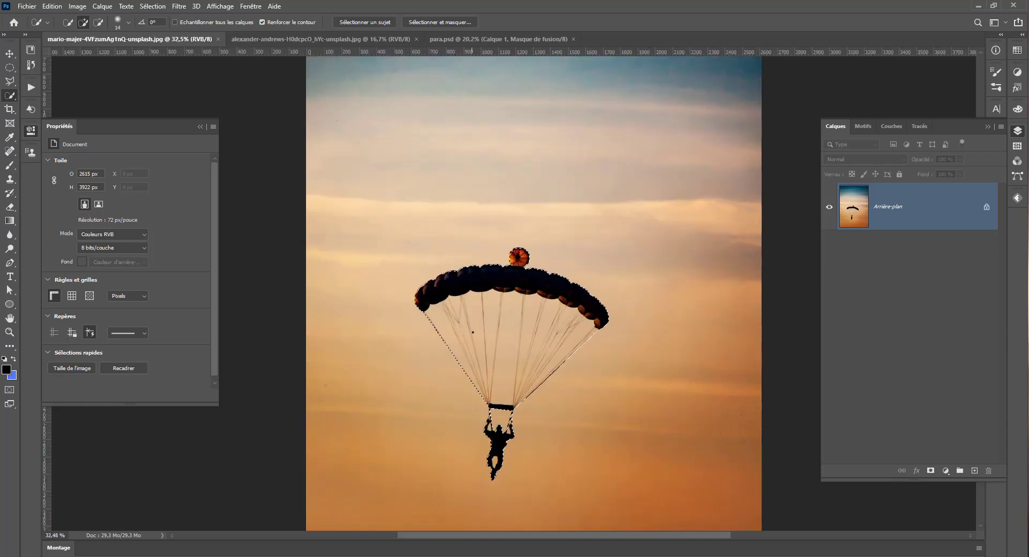
{"action": "scroll", "coordinate": [476, 327], "scroll_direction": "down", "scroll_amount": 2}
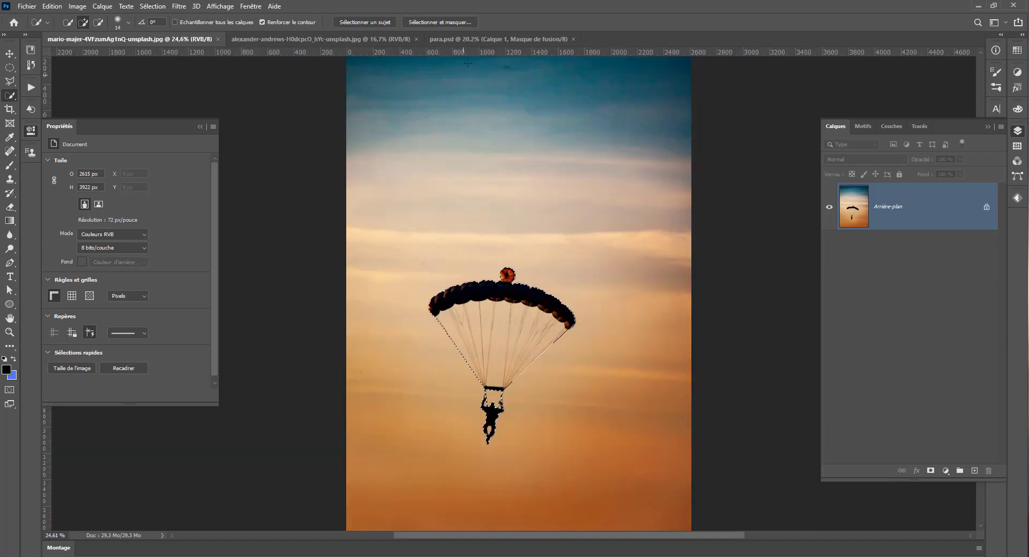
Copy the parachutist into para.psd as an unclipped top layer and move it over the moon, to about X 461 px, Y 626 px
{"action": "left_click", "coordinate": [481, 38]}
{"action": "key", "text": "ctrl+v"}
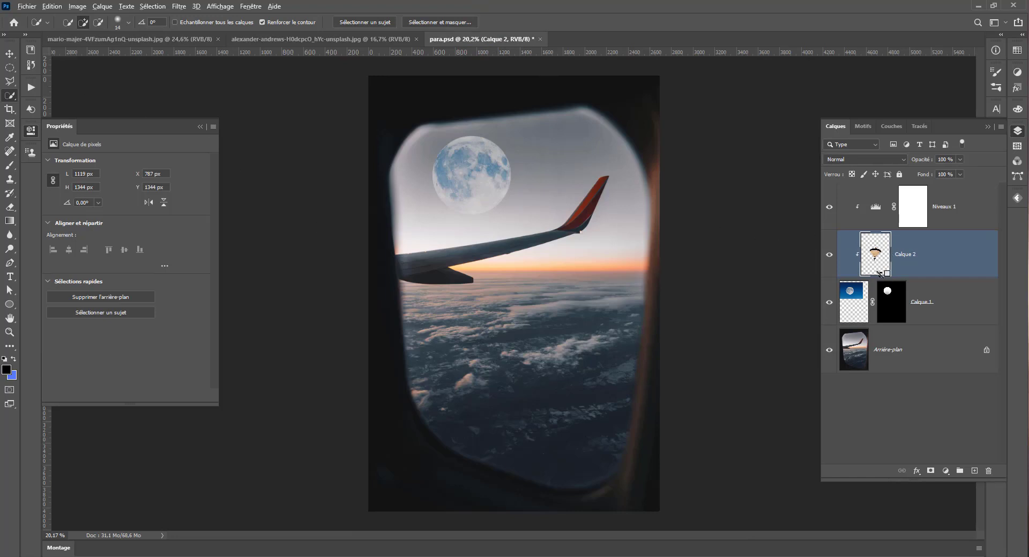
{"action": "left_click_drag", "start_coordinate": [877, 263], "coordinate": [874, 229]}
{"action": "left_click", "coordinate": [10, 54]}
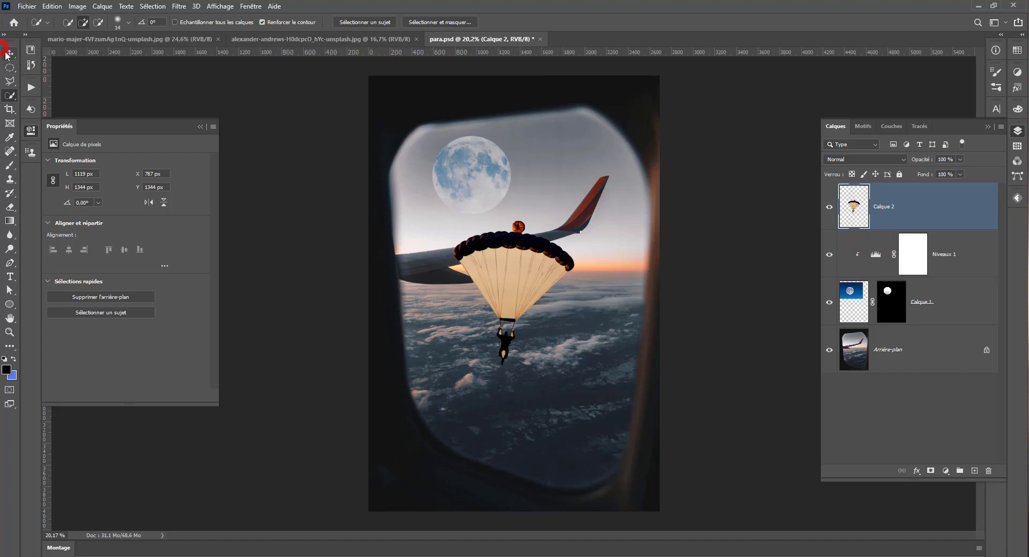
{"action": "left_click_drag", "start_coordinate": [542, 284], "coordinate": [509, 224]}
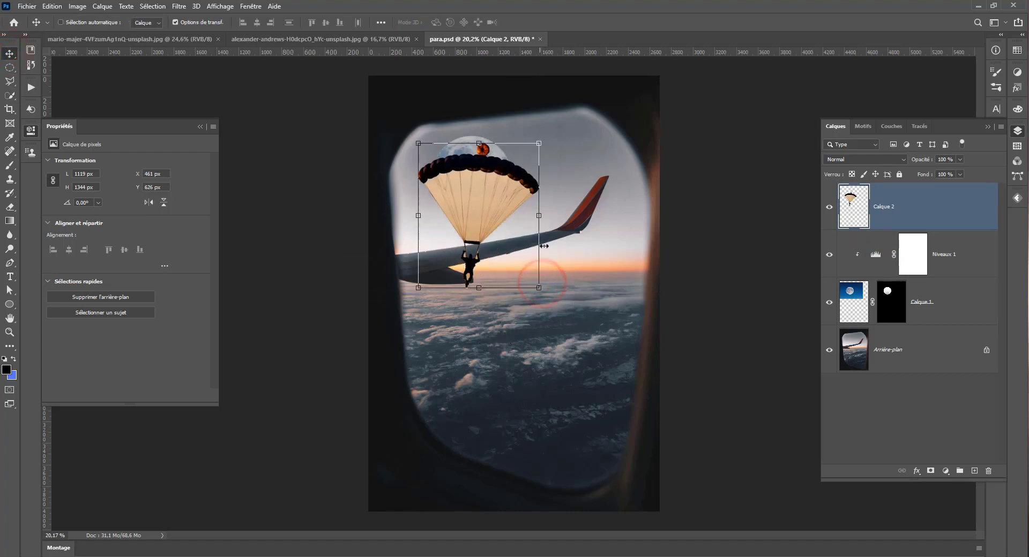
Rotate the parachutist about -15°, lower its layer's opacity to 58% and reposition it over the moon
{"action": "left_click_drag", "start_coordinate": [544, 300], "coordinate": [568, 283]}
{"action": "mouse_move", "coordinate": [486, 255]}
{"action": "left_mouse_down"}
{"action": "mouse_move", "coordinate": [480, 235]}
{"action": "mouse_move", "coordinate": [488, 248]}
{"action": "left_mouse_up"}
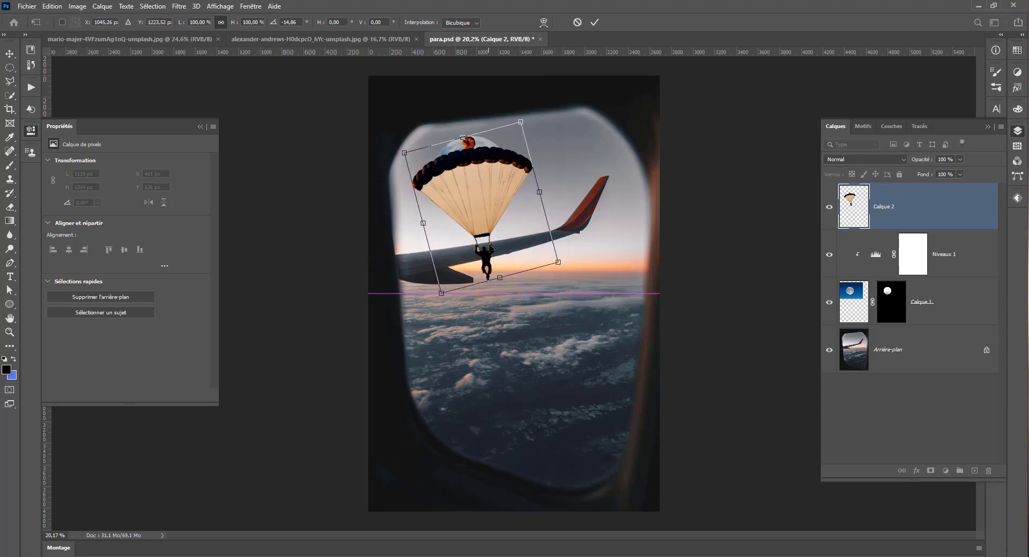
{"action": "left_click_drag", "start_coordinate": [943, 170], "coordinate": [942, 170]}
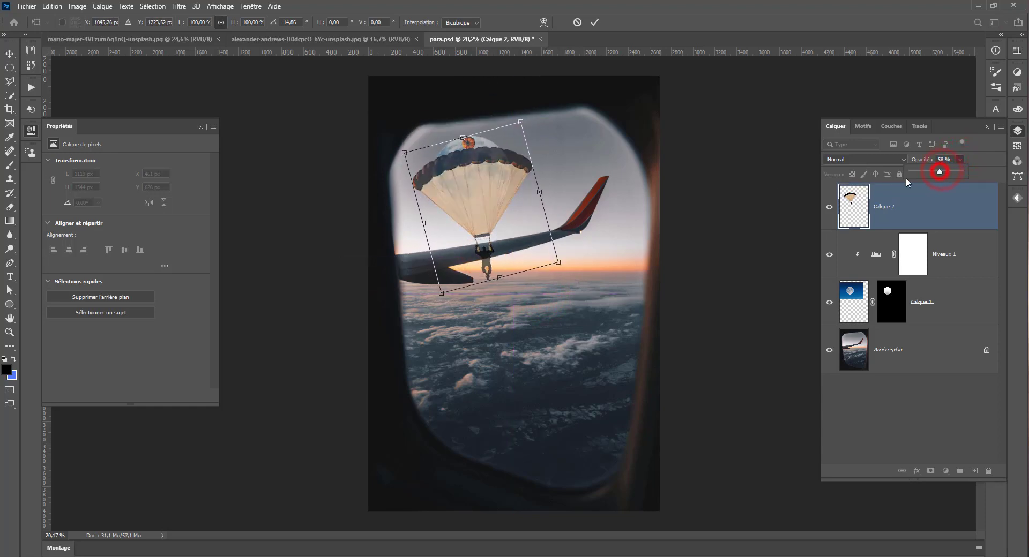
{"action": "left_click_drag", "start_coordinate": [516, 256], "coordinate": [515, 282]}
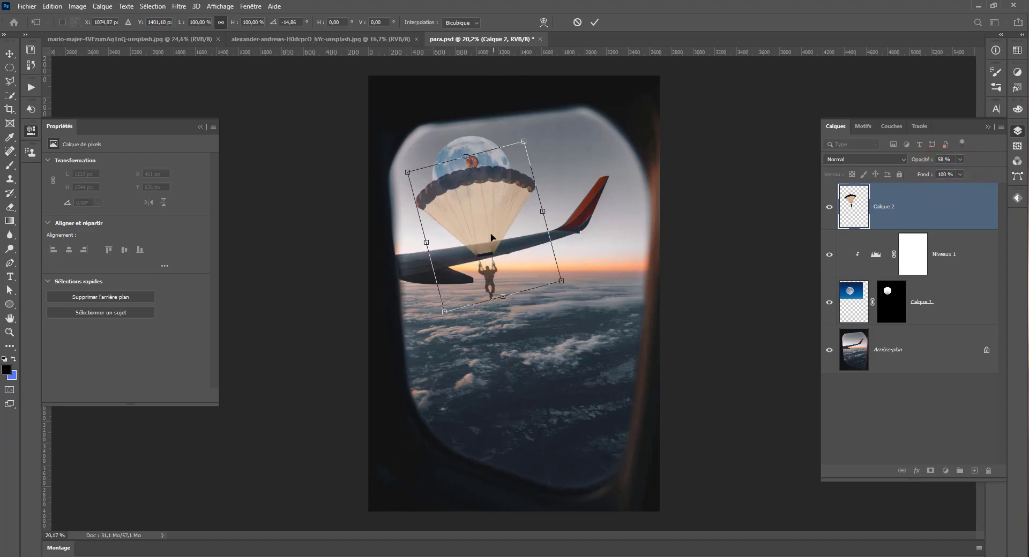
Scale the parachutist to about 77% width and 75% height and align its canopy with the moon
{"action": "scroll", "coordinate": [488, 245], "scroll_direction": "up", "scroll_amount": 3}
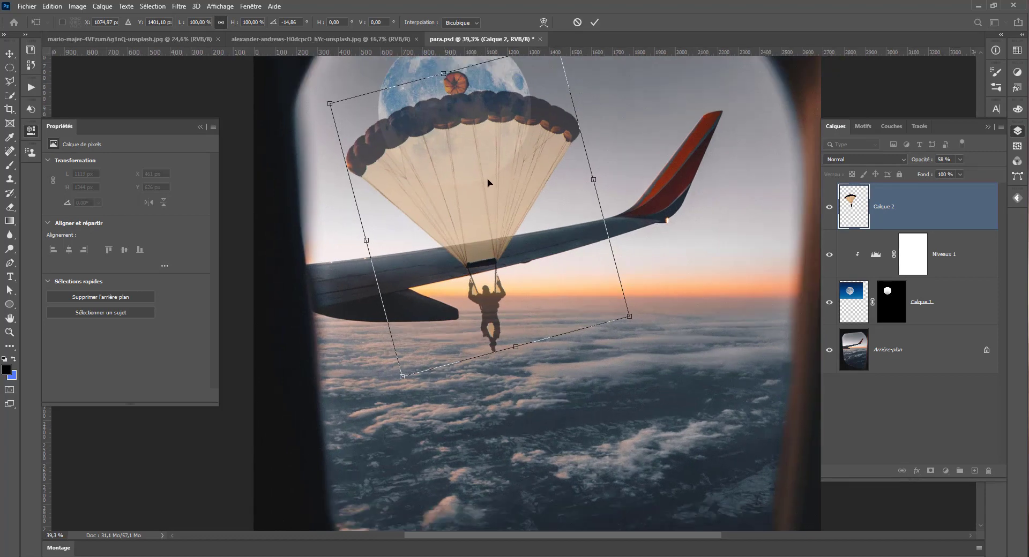
{"action": "left_click_drag", "start_coordinate": [630, 318], "coordinate": [558, 261]}
{"action": "left_click_drag", "start_coordinate": [455, 210], "coordinate": [487, 198]}
{"action": "left_click_drag", "start_coordinate": [490, 196], "coordinate": [469, 254]}
{"action": "scroll", "coordinate": [493, 195], "scroll_direction": "up", "scroll_amount": 4}
Warp the parachutist with a 4 x 4 grid, pulling the canopy's left edge inward
{"action": "right_click", "coordinate": [479, 218]}
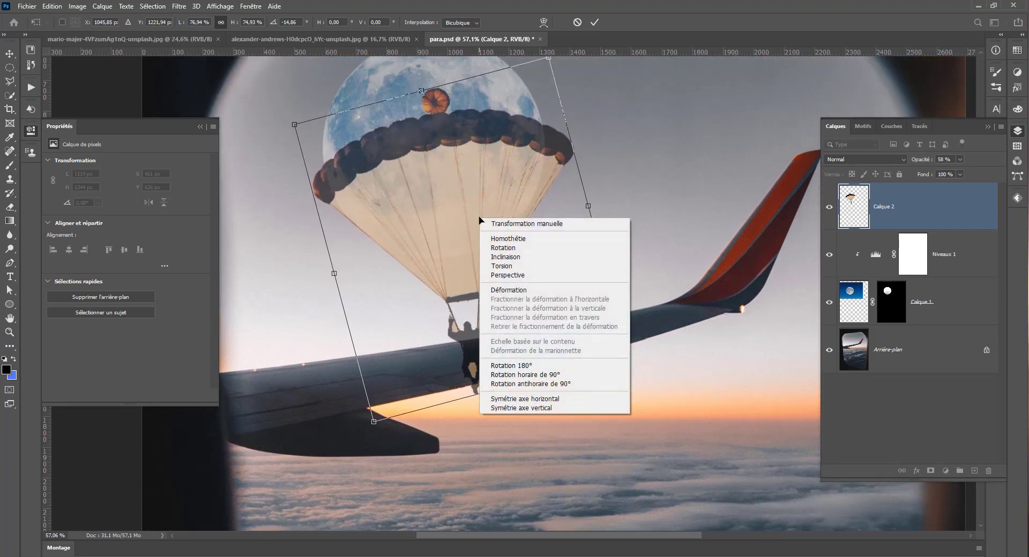
{"action": "left_click", "coordinate": [513, 291]}
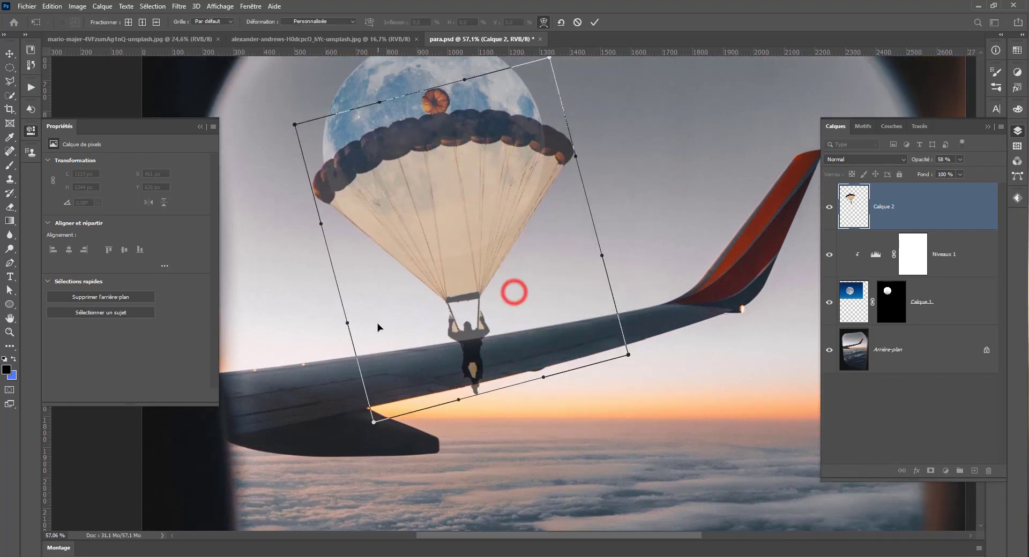
{"action": "left_click", "coordinate": [220, 22]}
{"action": "left_click", "coordinate": [206, 58]}
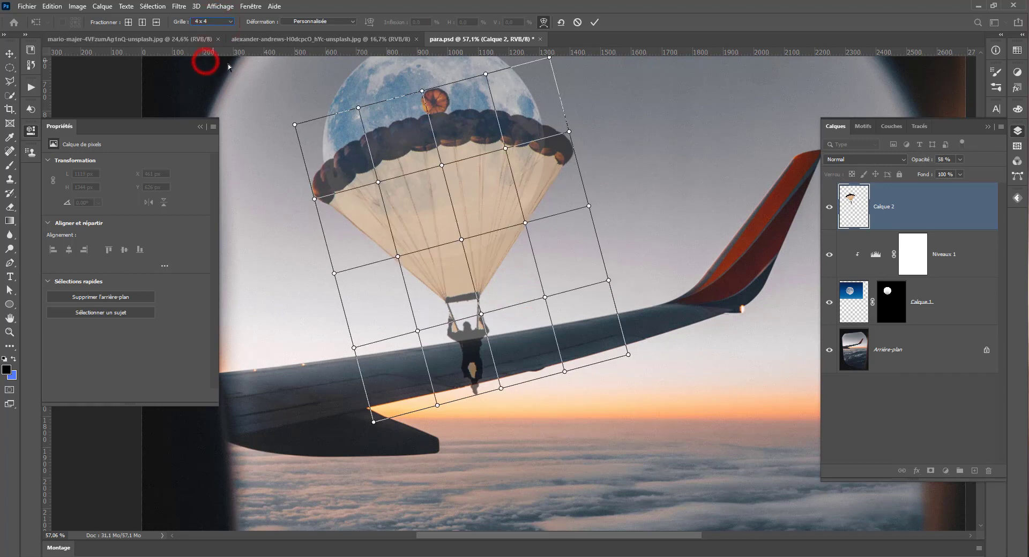
{"action": "left_click_drag", "start_coordinate": [333, 185], "coordinate": [329, 199]}
Try further warp pulls on the canopy's left side and undo them
{"action": "left_click_drag", "start_coordinate": [421, 178], "coordinate": [584, 171]}
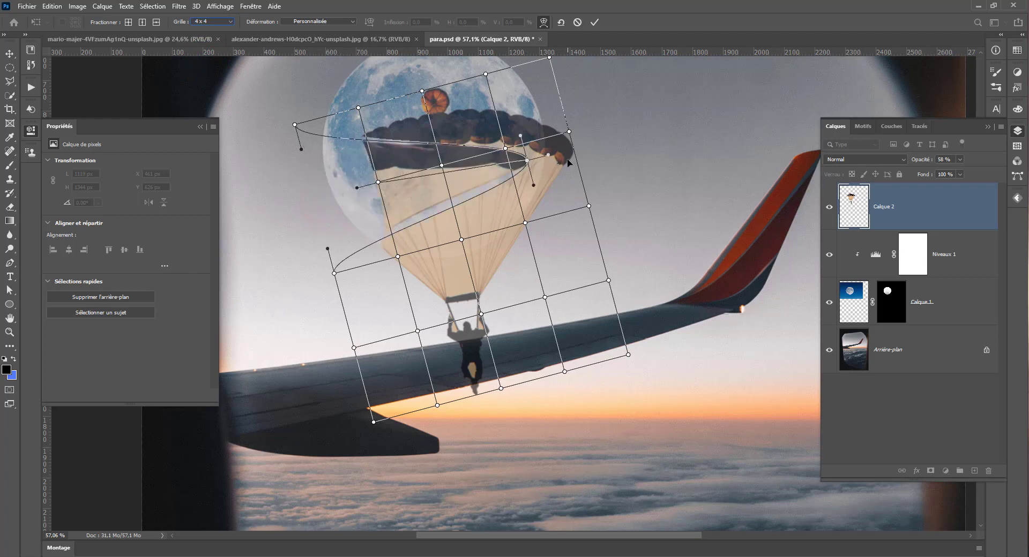
{"action": "key", "text": "ctrl+z"}
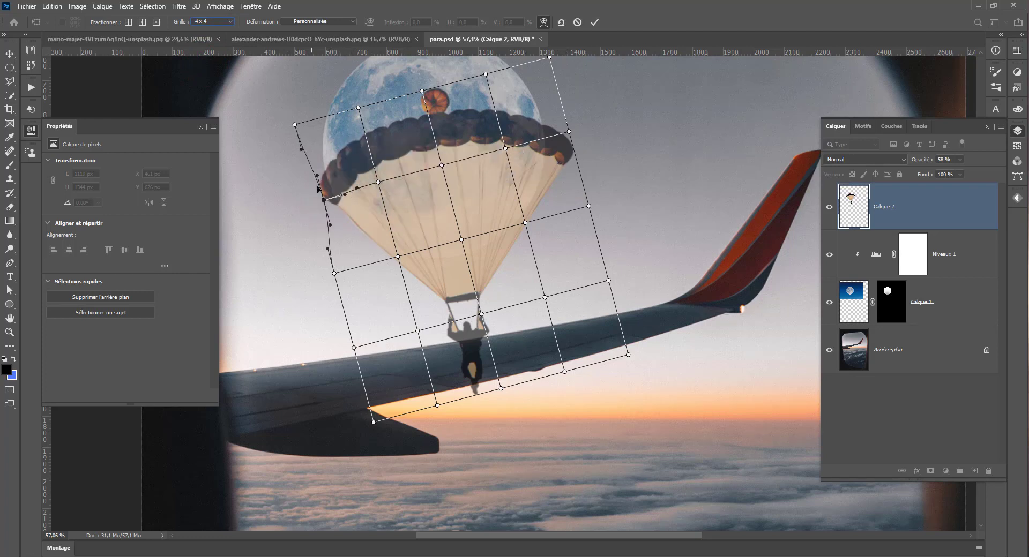
{"action": "mouse_move", "coordinate": [334, 191]}
{"action": "left_mouse_down"}
{"action": "mouse_move", "coordinate": [329, 204]}
{"action": "mouse_move", "coordinate": [333, 180]}
{"action": "mouse_move", "coordinate": [324, 188]}
{"action": "left_mouse_up"}
{"action": "key", "text": "ctrl+z"}
{"action": "key", "text": "ctrl+z"}
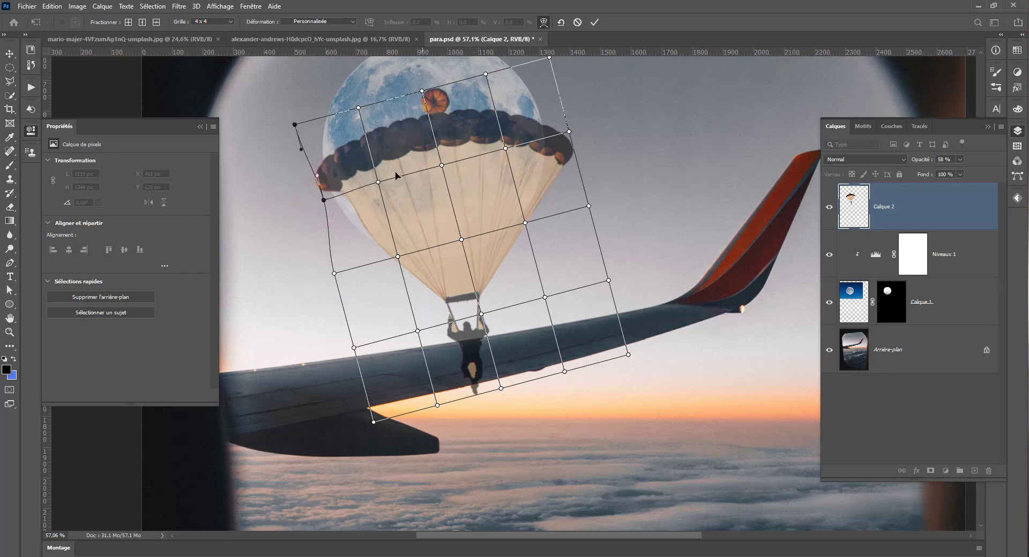
{"action": "key", "text": "ctrl+z"}
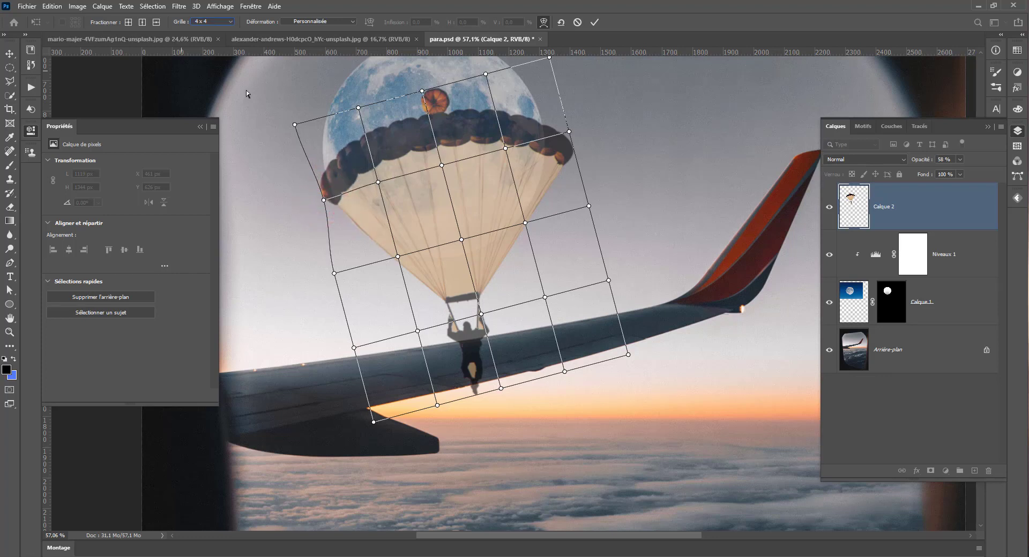
Try warping both ends of the canopy to follow the moon's width, and cancel the whole transformation
{"action": "left_click", "coordinate": [327, 199]}
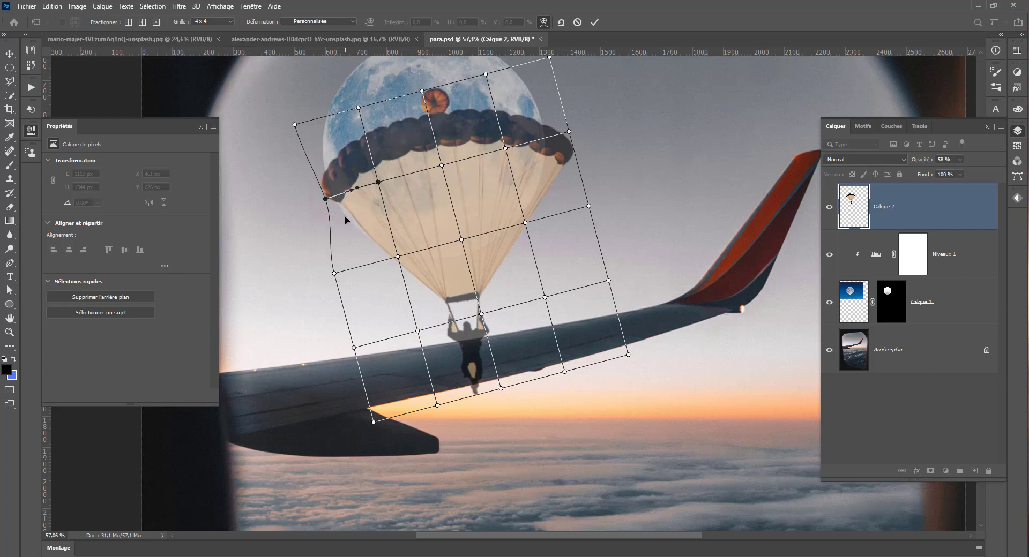
{"action": "left_click_drag", "start_coordinate": [350, 216], "coordinate": [342, 202]}
{"action": "left_click_drag", "start_coordinate": [551, 175], "coordinate": [545, 128]}
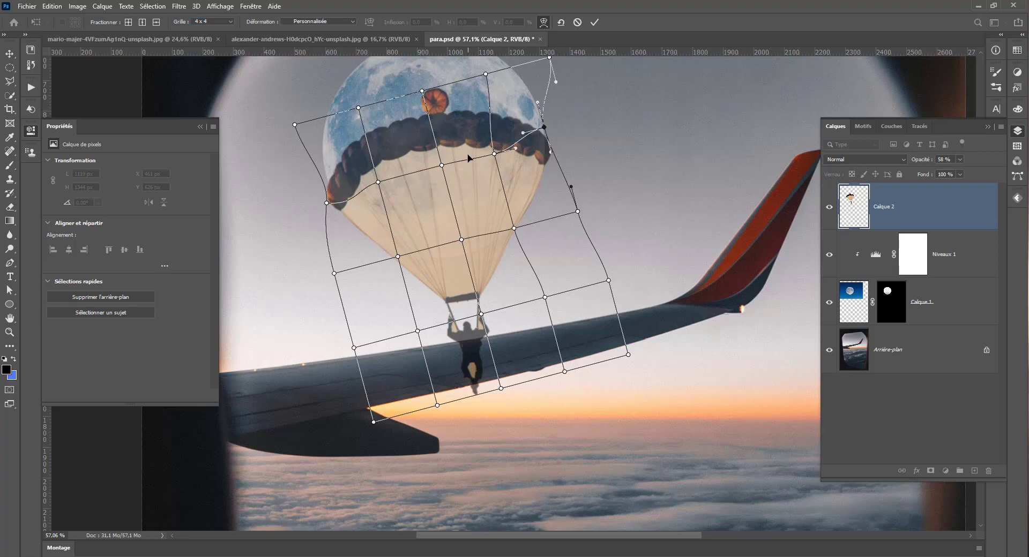
{"action": "left_click", "coordinate": [494, 303]}
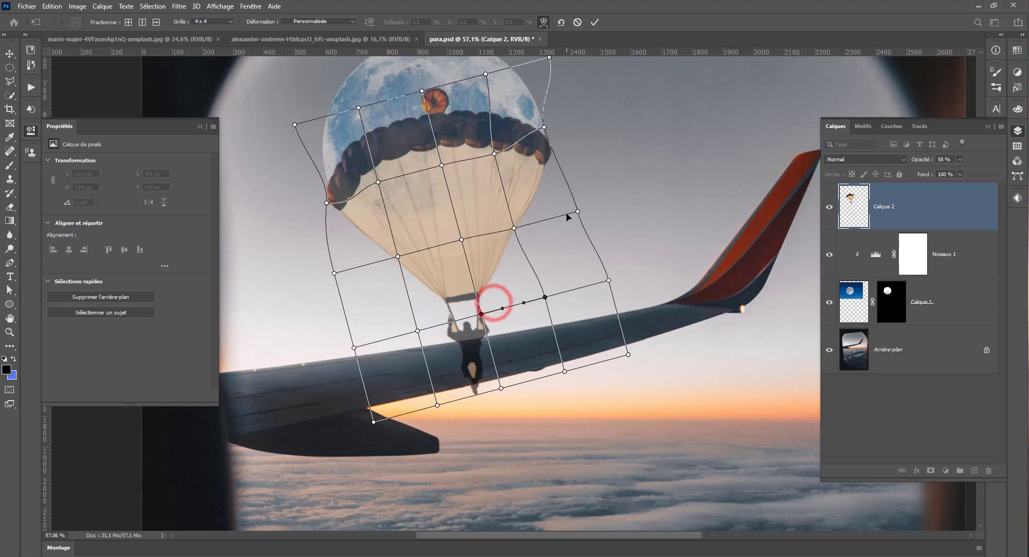
{"action": "key", "text": "Escape"}
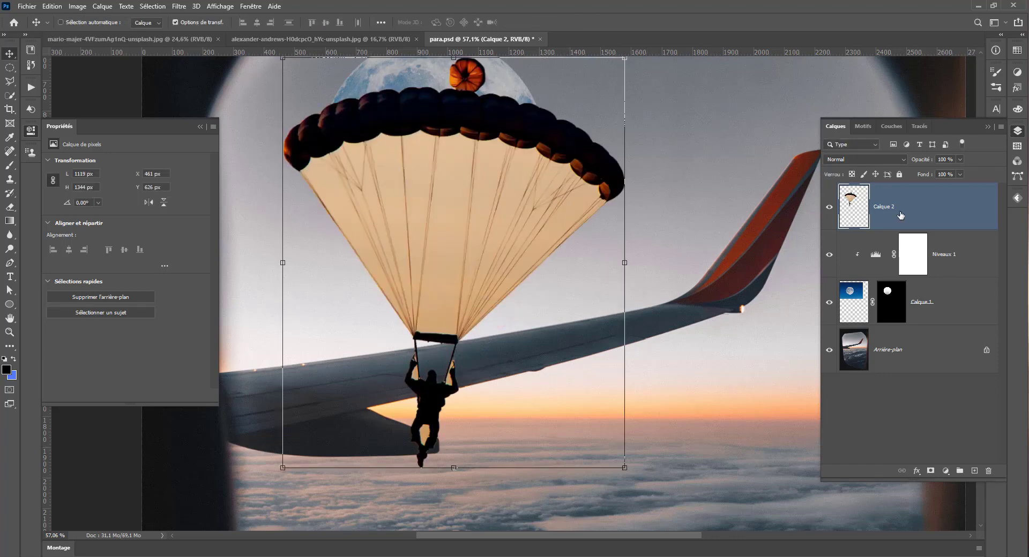
Convert the parachutist layer to a smart object
{"action": "right_click", "coordinate": [901, 215]}
{"action": "left_click", "coordinate": [775, 251]}
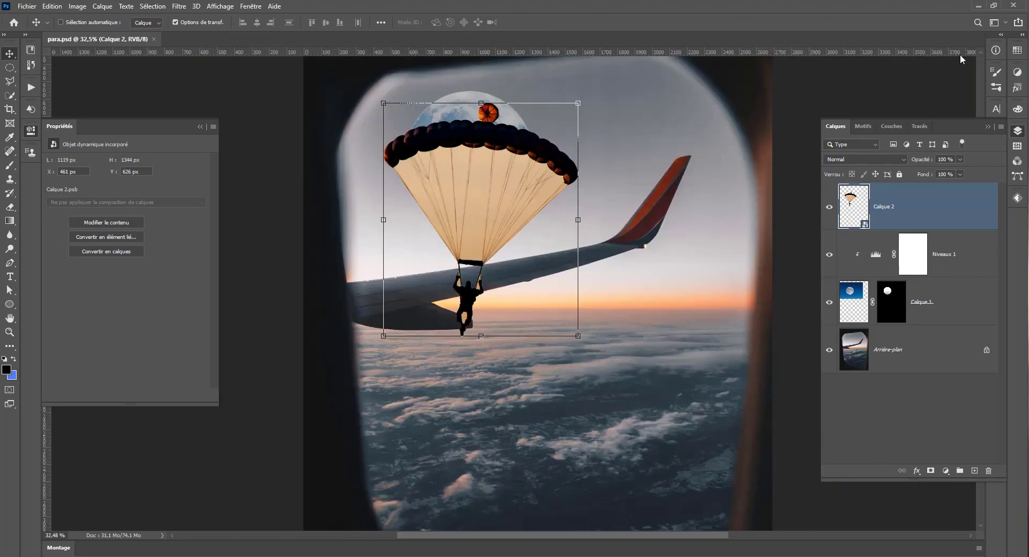
{"action": "key", "text": "ctrl+t"}
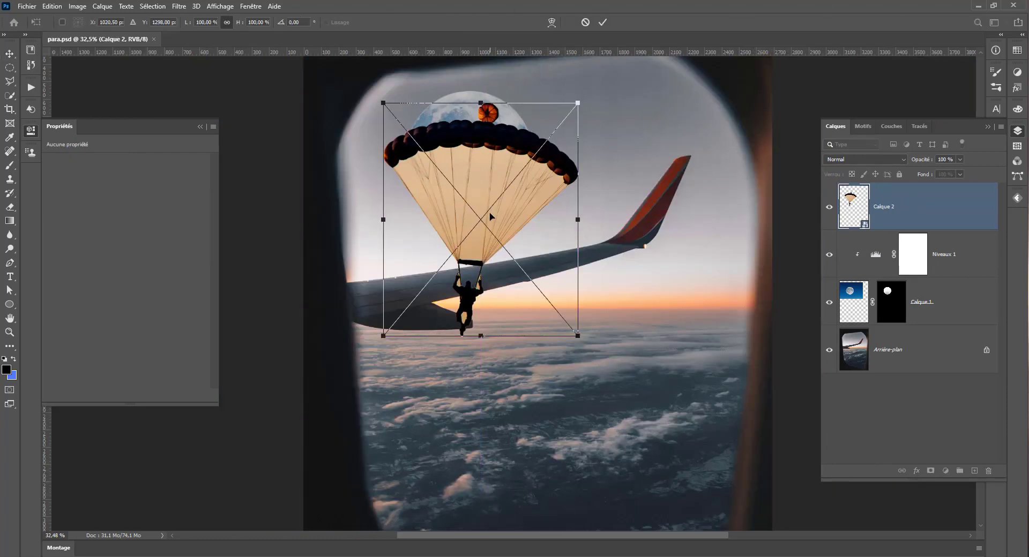
{"action": "right_click", "coordinate": [490, 214]}
{"action": "left_click", "coordinate": [534, 323]}
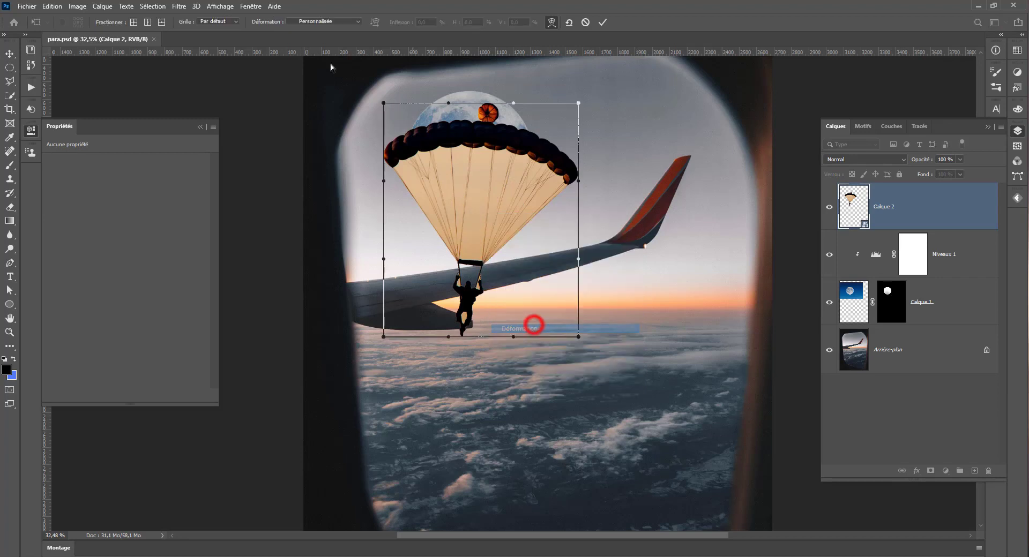
{"action": "left_click", "coordinate": [222, 22]}
{"action": "left_click", "coordinate": [218, 66]}
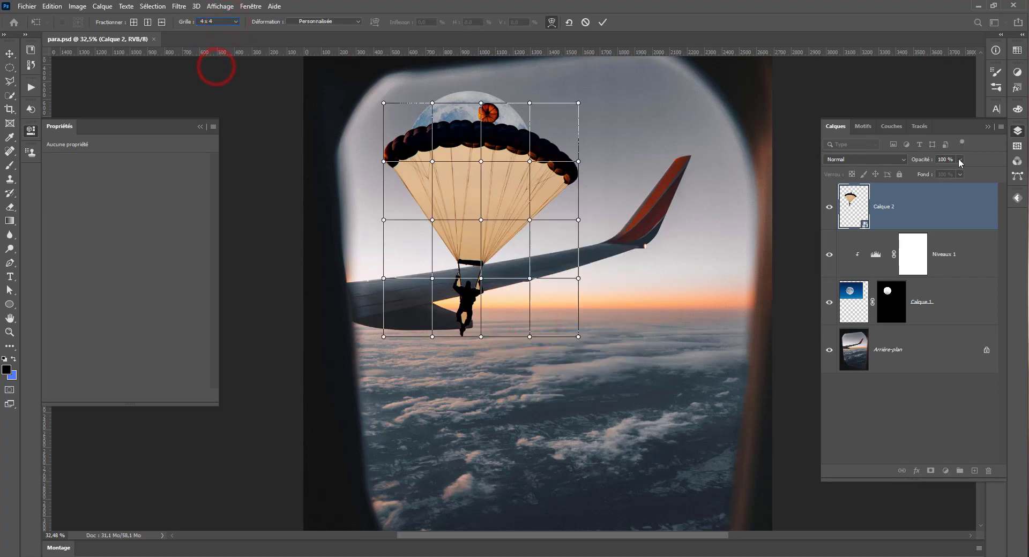
{"action": "left_click_drag", "start_coordinate": [959, 159], "coordinate": [943, 171]}
{"action": "scroll", "coordinate": [573, 216], "scroll_direction": "up", "scroll_amount": 3}
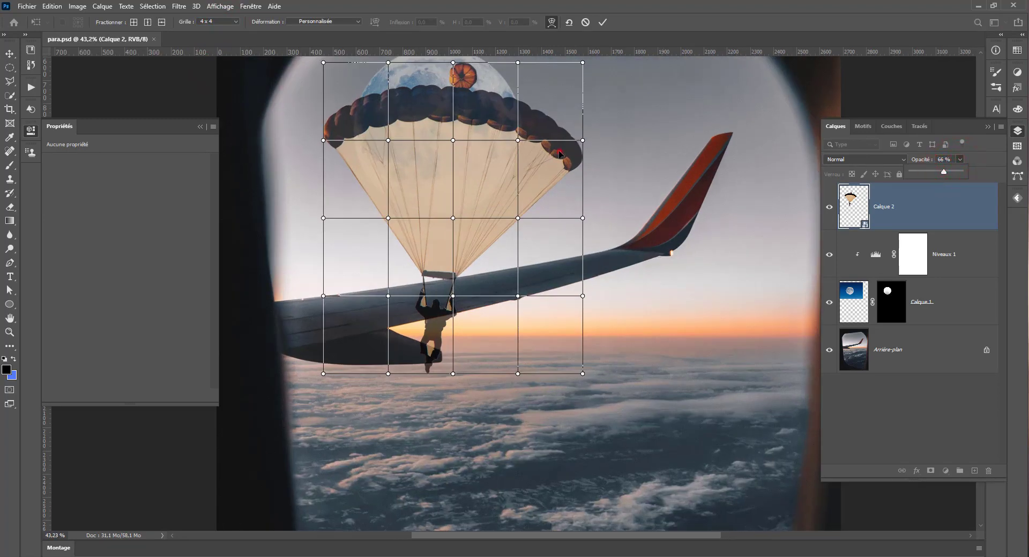
{"action": "left_click", "coordinate": [573, 162]}
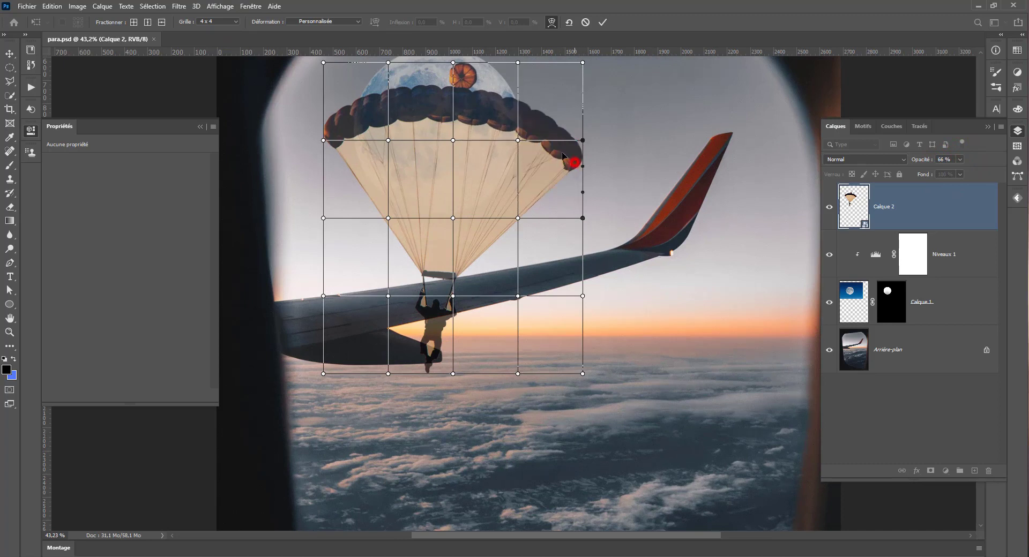
{"action": "left_click", "coordinate": [582, 140]}
{"action": "key", "text": "Return"}
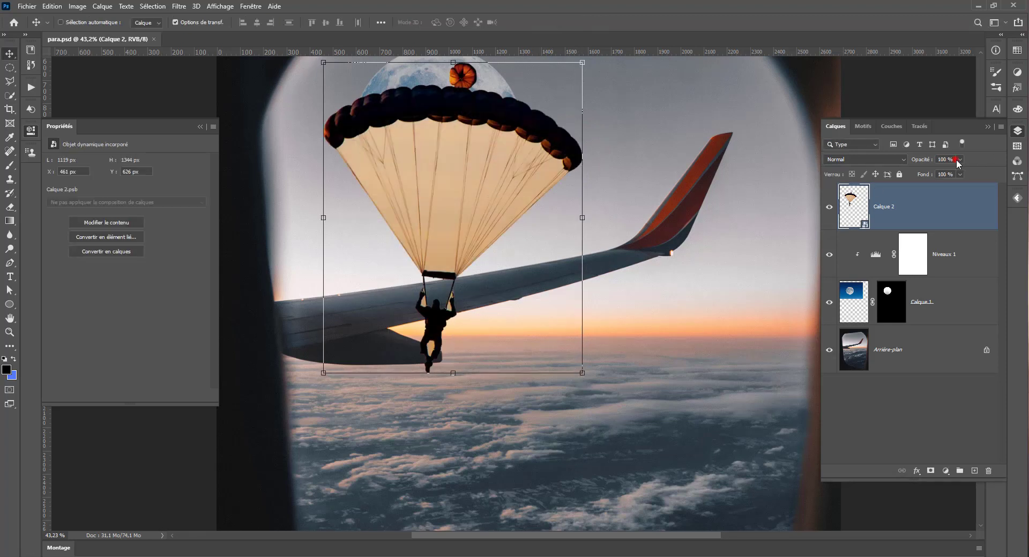
Lower the parachutist layer's opacity to 58%, then scale it to 64.3% and rotate it -14.2° to fit over the moon
{"action": "left_click_drag", "start_coordinate": [948, 171], "coordinate": [941, 172]}
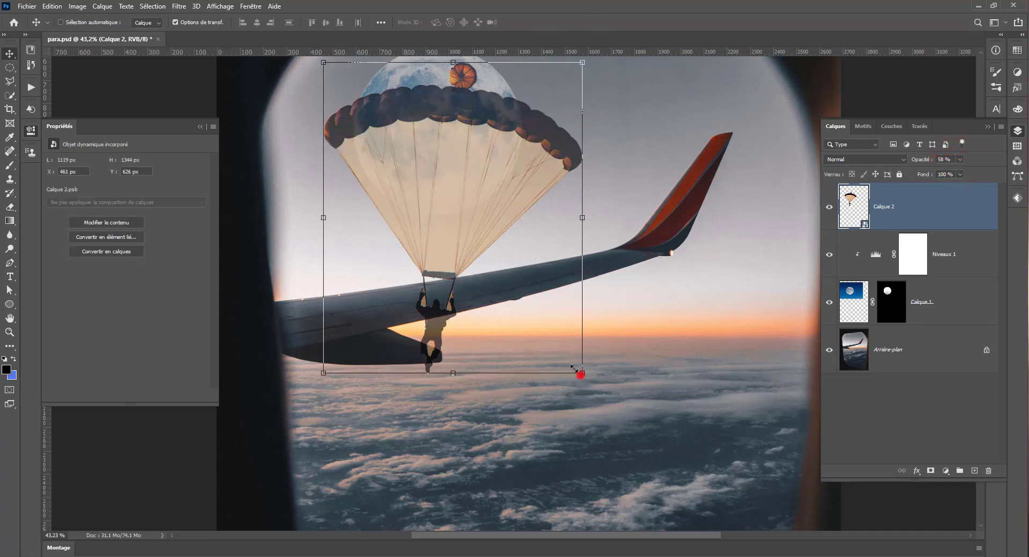
{"action": "left_click_drag", "start_coordinate": [581, 374], "coordinate": [506, 294]}
{"action": "left_click_drag", "start_coordinate": [423, 278], "coordinate": [445, 272]}
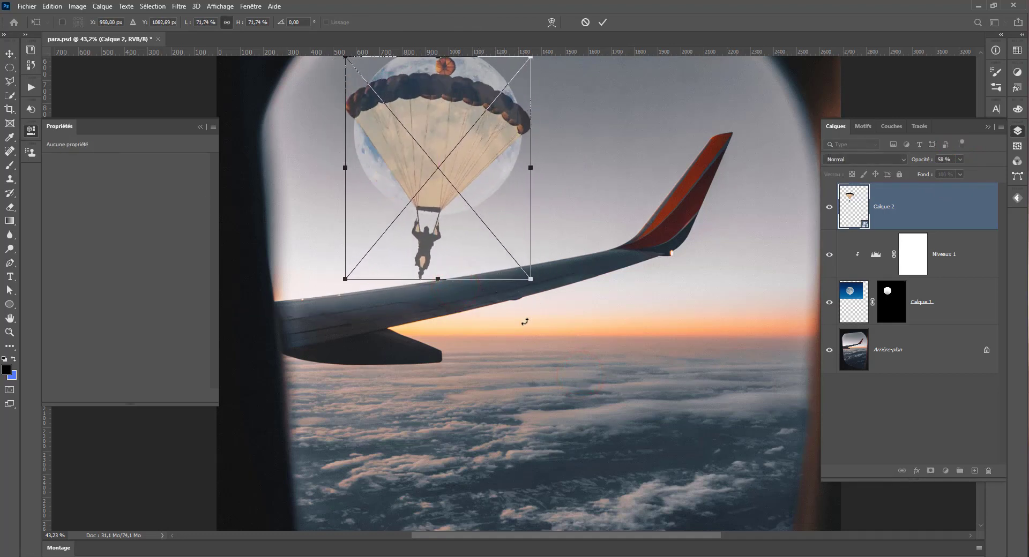
{"action": "left_click_drag", "start_coordinate": [535, 292], "coordinate": [533, 298]}
{"action": "mouse_move", "coordinate": [484, 225]}
{"action": "left_mouse_down"}
{"action": "mouse_move", "coordinate": [501, 260]}
{"action": "mouse_move", "coordinate": [494, 242]}
{"action": "left_mouse_up"}
{"action": "left_click_drag", "start_coordinate": [565, 264], "coordinate": [482, 232]}
{"action": "scroll", "coordinate": [451, 207], "scroll_direction": "up", "scroll_amount": 1}
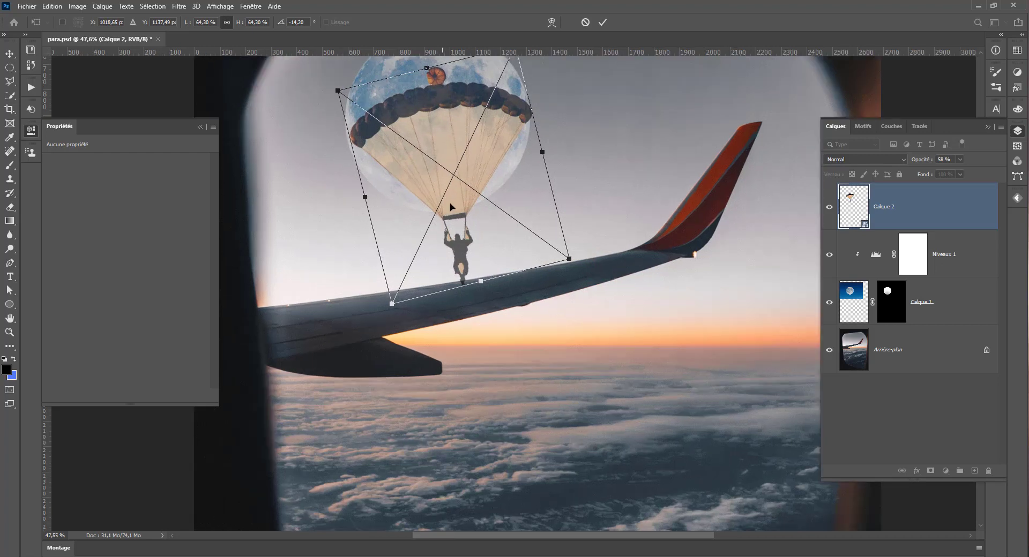
{"action": "left_click_drag", "start_coordinate": [575, 157], "coordinate": [604, 249]}
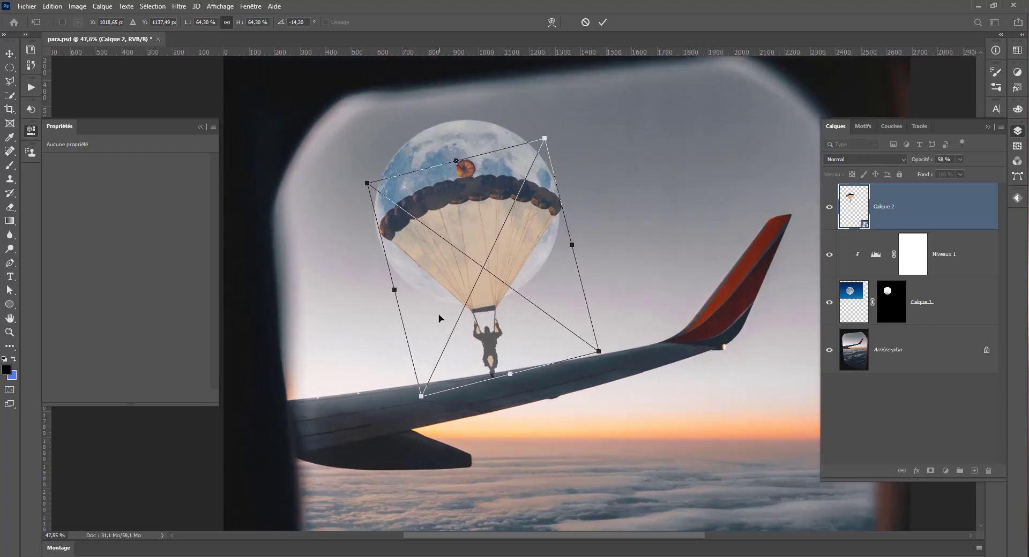
Warp the parachutist with a 4 x 4 grid, pulling both canopy ends outward and adjusting the lines on its left side
{"action": "scroll", "coordinate": [441, 318], "scroll_direction": "up", "scroll_amount": 1}
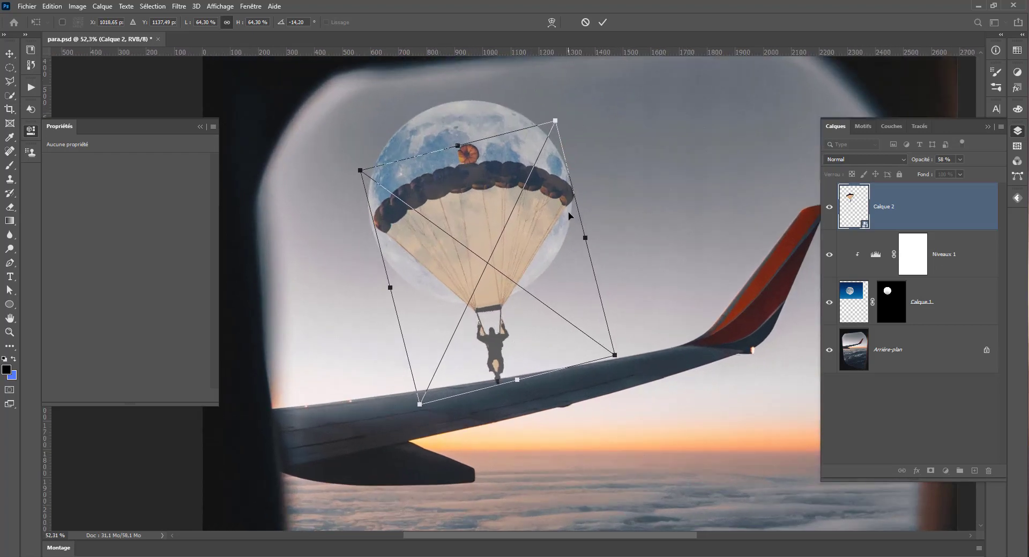
{"action": "right_click", "coordinate": [585, 242]}
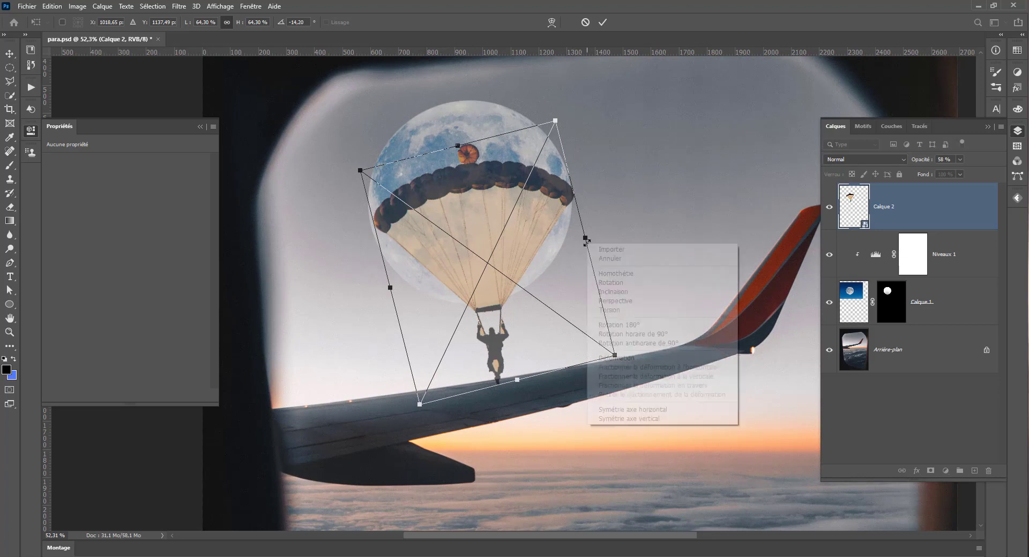
{"action": "left_click", "coordinate": [620, 358]}
{"action": "left_click", "coordinate": [219, 21]}
{"action": "left_click", "coordinate": [217, 61]}
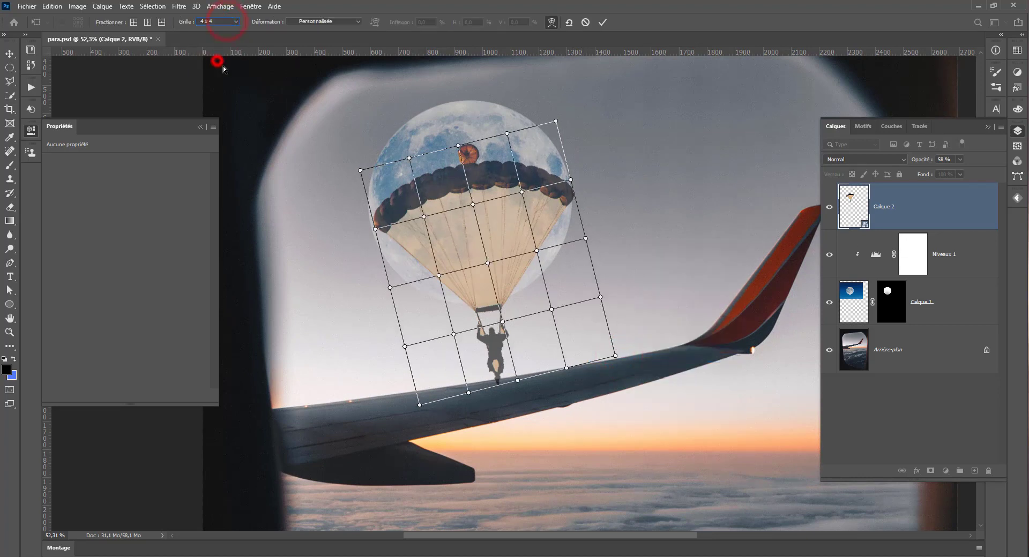
{"action": "left_click_drag", "start_coordinate": [575, 201], "coordinate": [573, 204]}
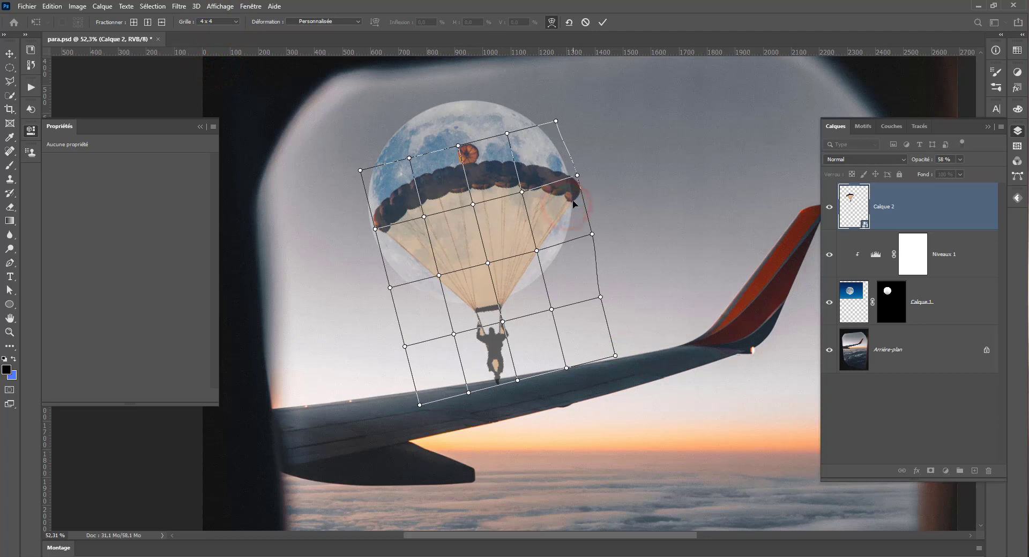
{"action": "left_click_drag", "start_coordinate": [392, 229], "coordinate": [373, 217]}
{"action": "key", "text": "ctrl+z"}
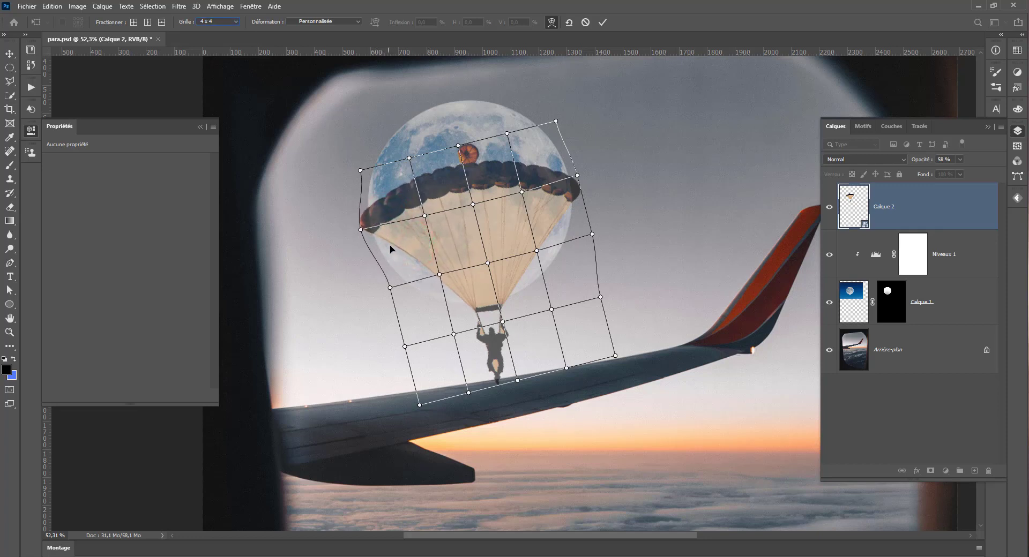
{"action": "left_click_drag", "start_coordinate": [439, 276], "coordinate": [434, 277]}
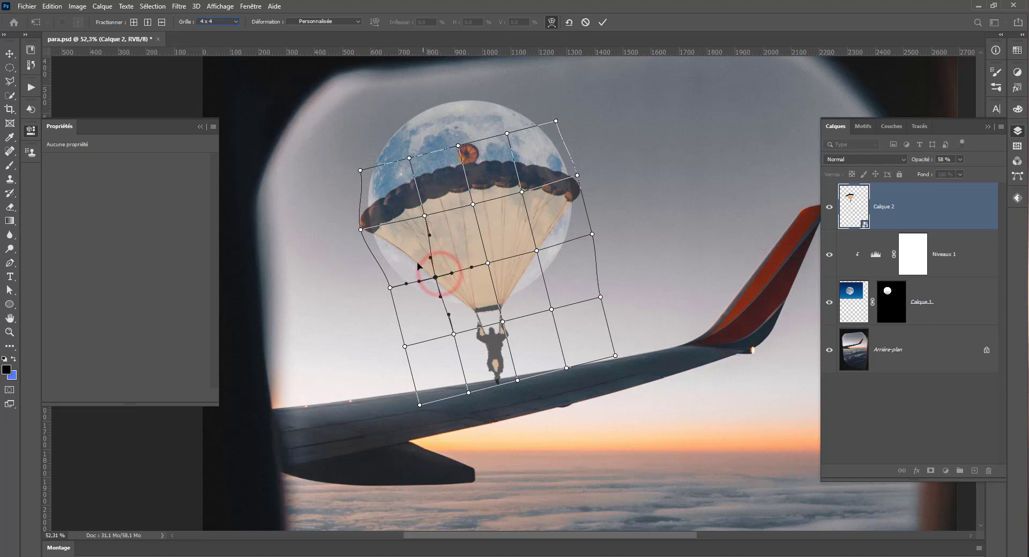
{"action": "left_click", "coordinate": [416, 262]}
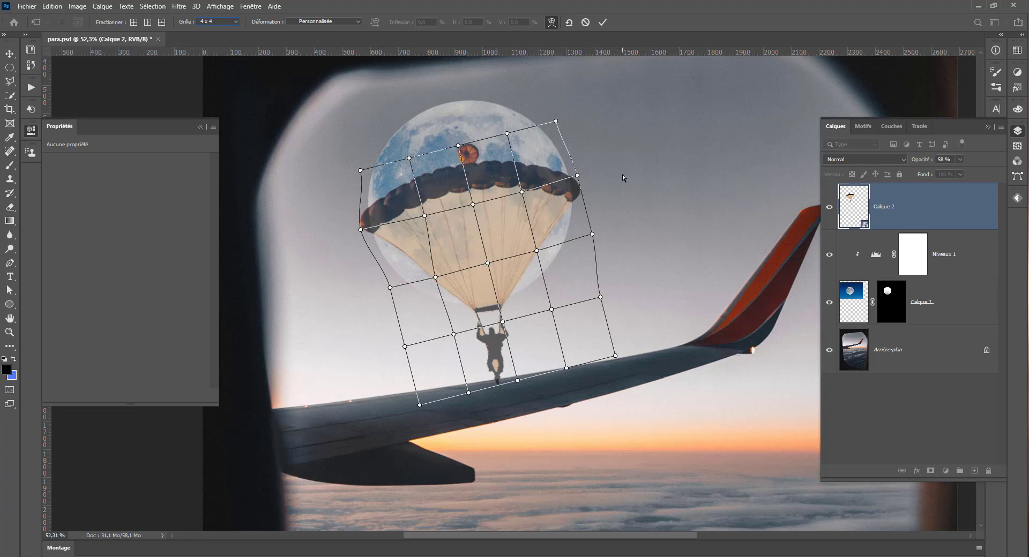
{"action": "key", "text": "Return"}
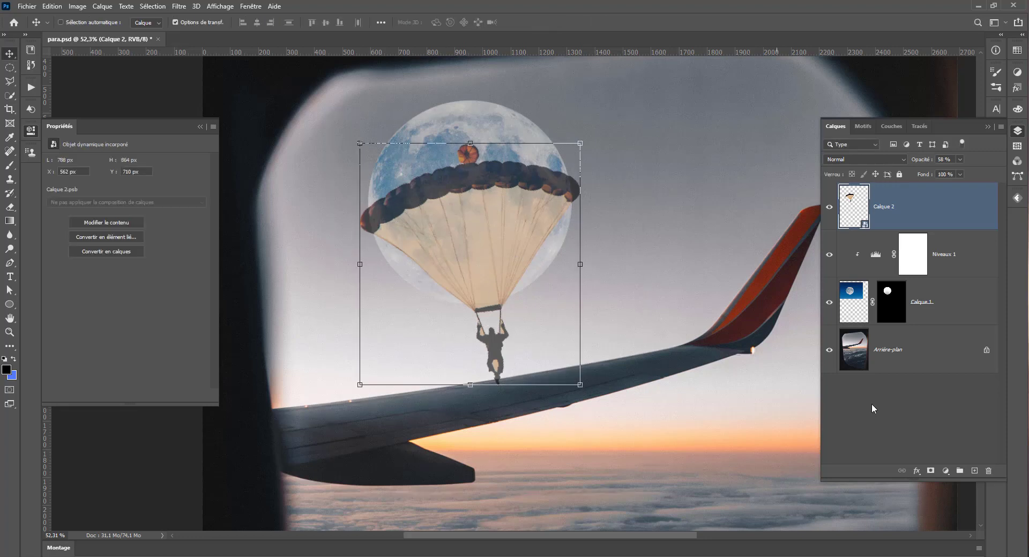
Add an empty layer above the parachutist and restore the parachutist layer's opacity to 100%
{"action": "left_click", "coordinate": [975, 472]}
{"action": "left_click", "coordinate": [882, 262]}
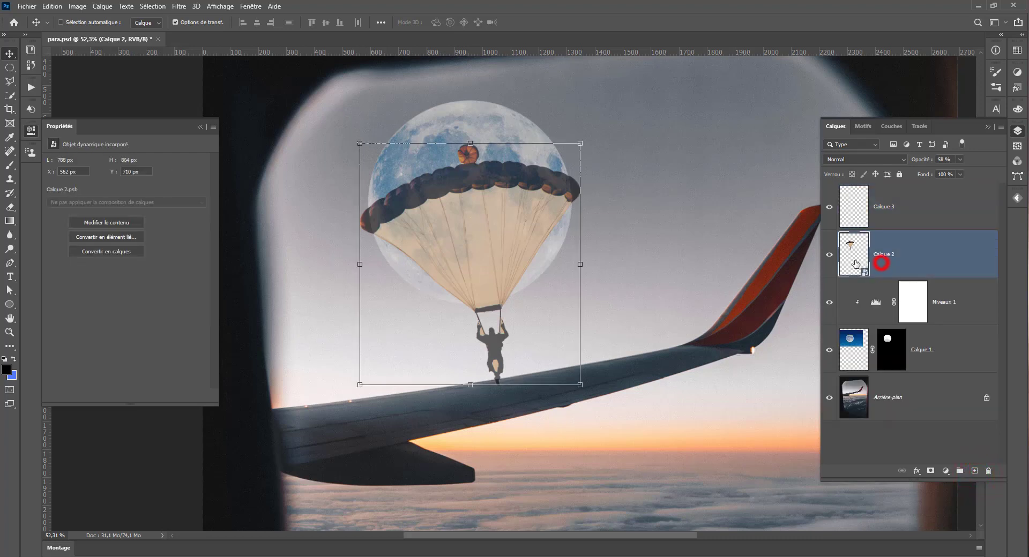
{"action": "left_click", "coordinate": [829, 255]}
{"action": "left_click", "coordinate": [830, 256]}
{"action": "left_click_drag", "start_coordinate": [959, 159], "coordinate": [981, 172]}
Select the jumper's silhouette and harness bar with Quick Selection, excluding the gaps between the legs and beside the arm
{"action": "left_click", "coordinate": [9, 95]}
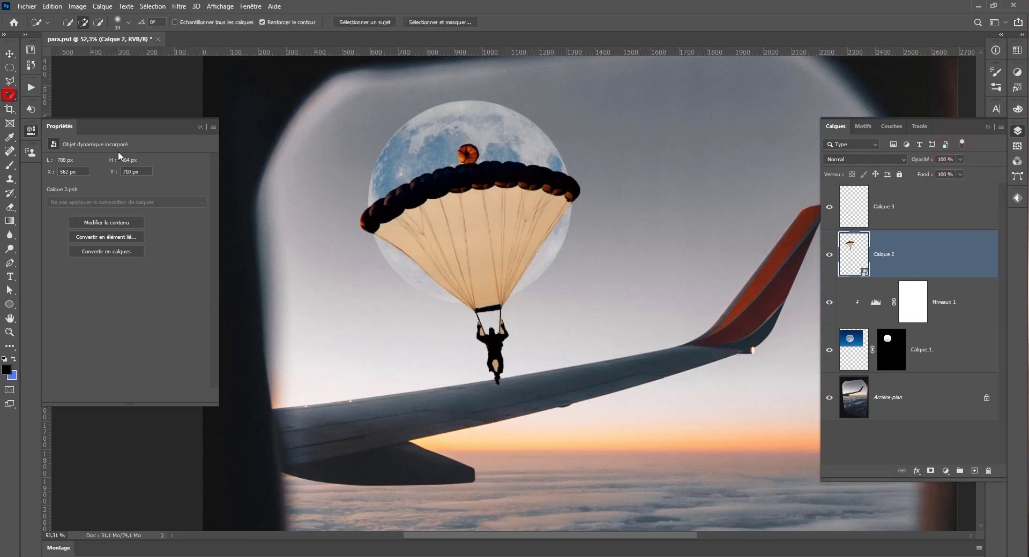
{"action": "left_click_drag", "start_coordinate": [498, 353], "coordinate": [494, 339]}
{"action": "key", "text": "alt"}
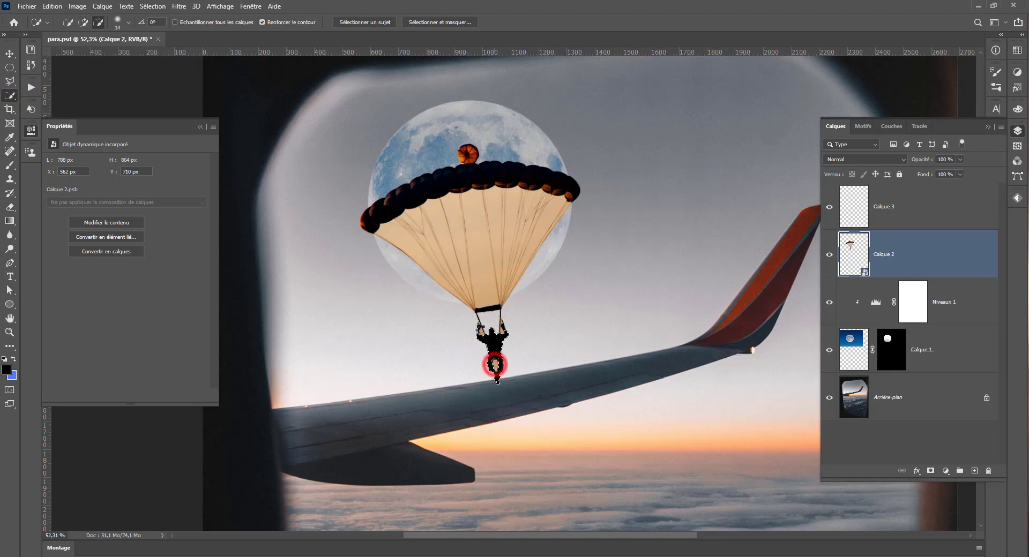
{"action": "left_click", "coordinate": [495, 364], "text": "alt"}
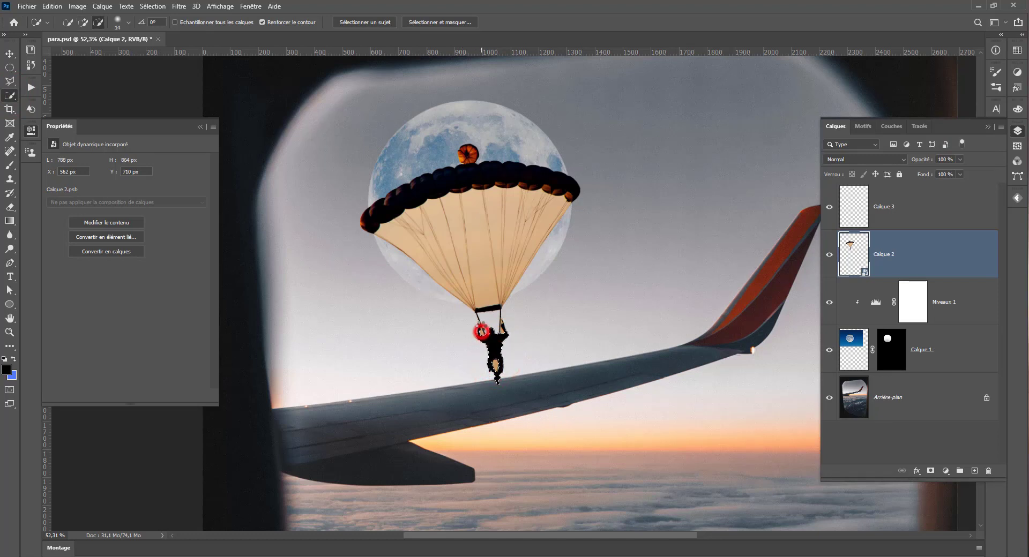
{"action": "left_click", "coordinate": [482, 331], "text": "alt"}
{"action": "left_click_drag", "start_coordinate": [476, 308], "coordinate": [495, 308]}
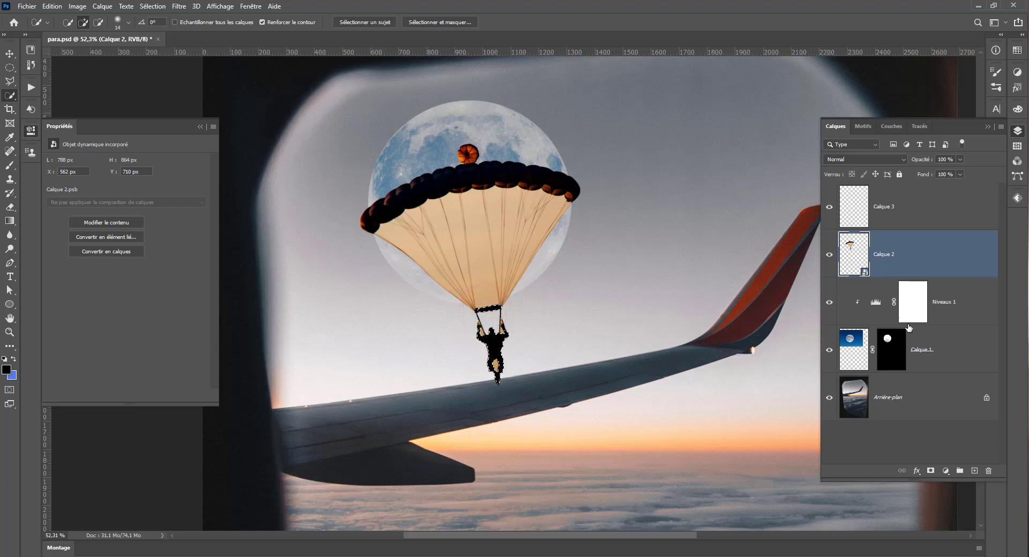
Fill the silhouette selection with black on Calque 3 using the Paint Bucket, and deselect
{"action": "left_click", "coordinate": [851, 203]}
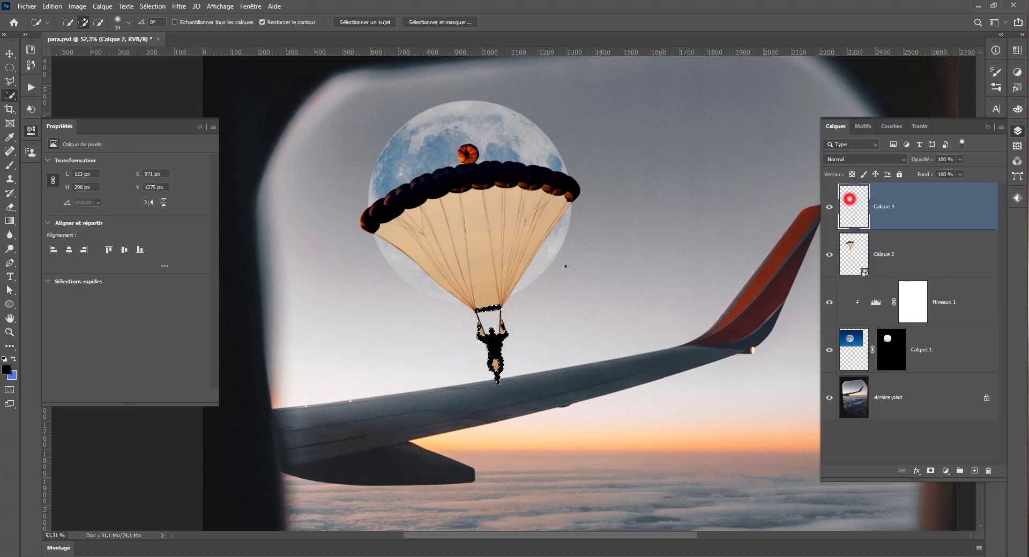
{"action": "left_click", "coordinate": [10, 214]}
{"action": "left_click", "coordinate": [9, 222]}
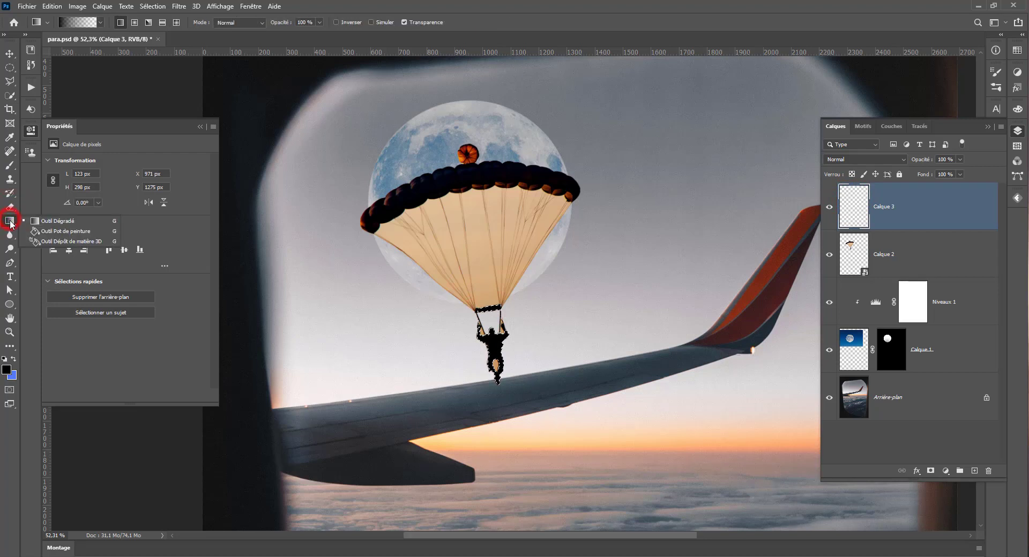
{"action": "left_click", "coordinate": [39, 231]}
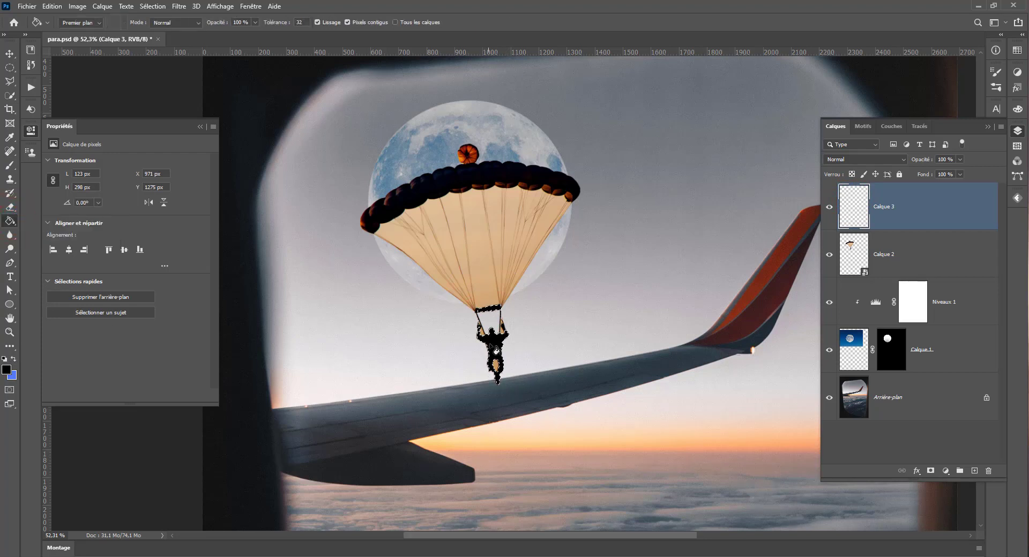
{"action": "left_click", "coordinate": [9, 67]}
{"action": "left_click", "coordinate": [187, 103]}
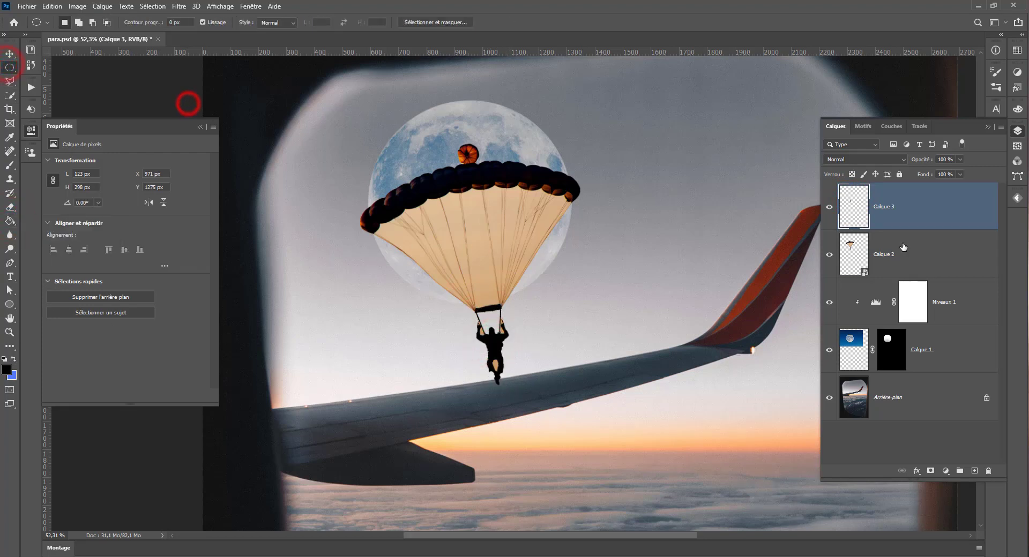
Reduce the opacity of the Calque 2 parachutist layer to 29% and toggle its visibility to compare
{"action": "left_click", "coordinate": [920, 245]}
{"action": "left_click", "coordinate": [960, 159]}
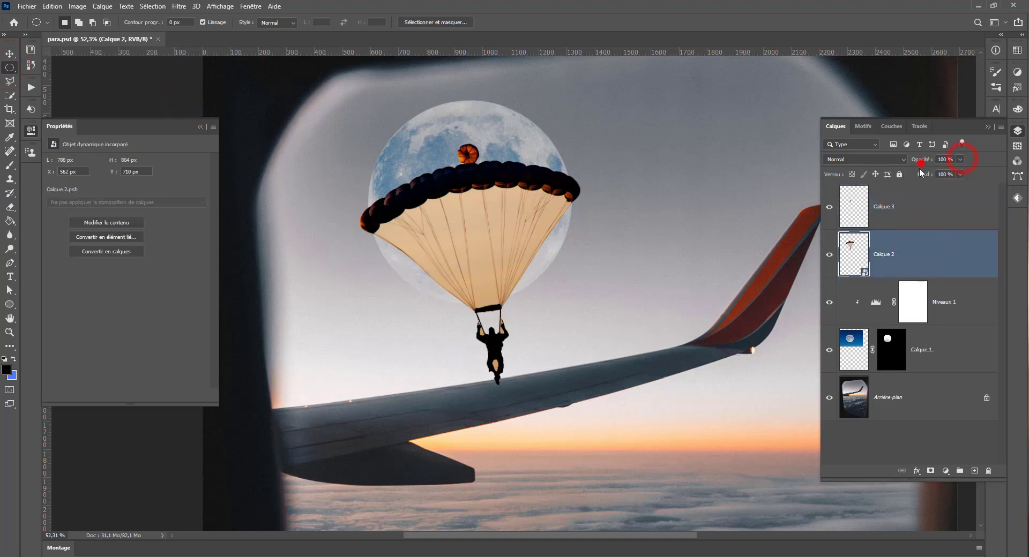
{"action": "left_click_drag", "start_coordinate": [950, 170], "coordinate": [923, 172]}
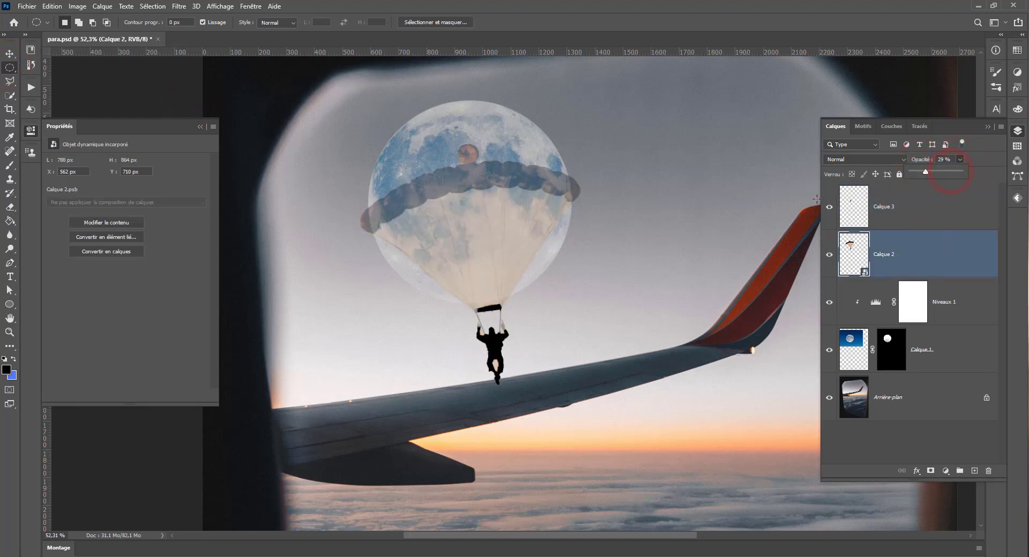
{"action": "left_click", "coordinate": [829, 255]}
{"action": "left_click", "coordinate": [829, 255]}
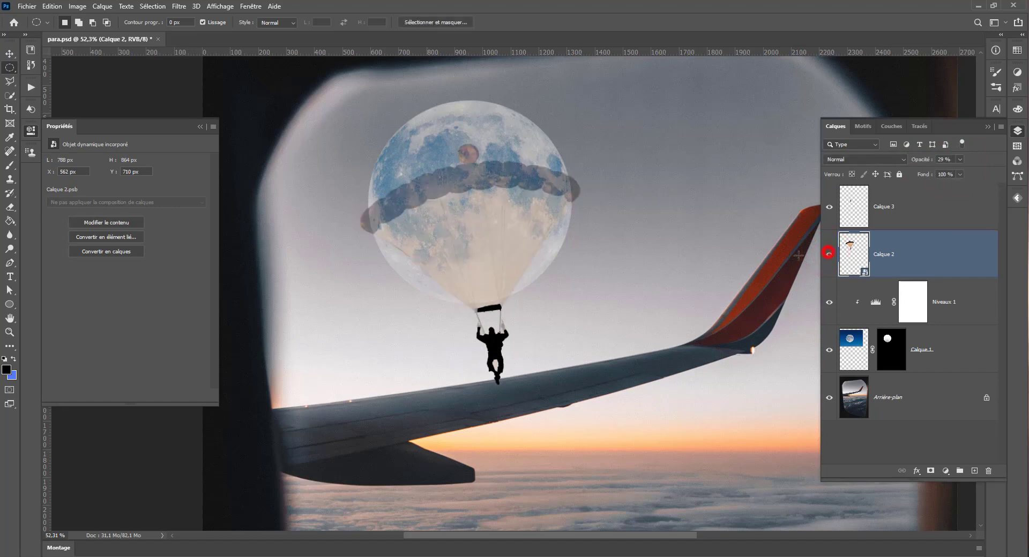
Set up the Brush on Calque 3 with a smaller tip and 100% opacity for retouching the jumper
{"action": "scroll", "coordinate": [402, 372], "scroll_direction": "up", "scroll_amount": 5}
{"action": "scroll", "coordinate": [466, 376], "scroll_direction": "up", "scroll_amount": 2}
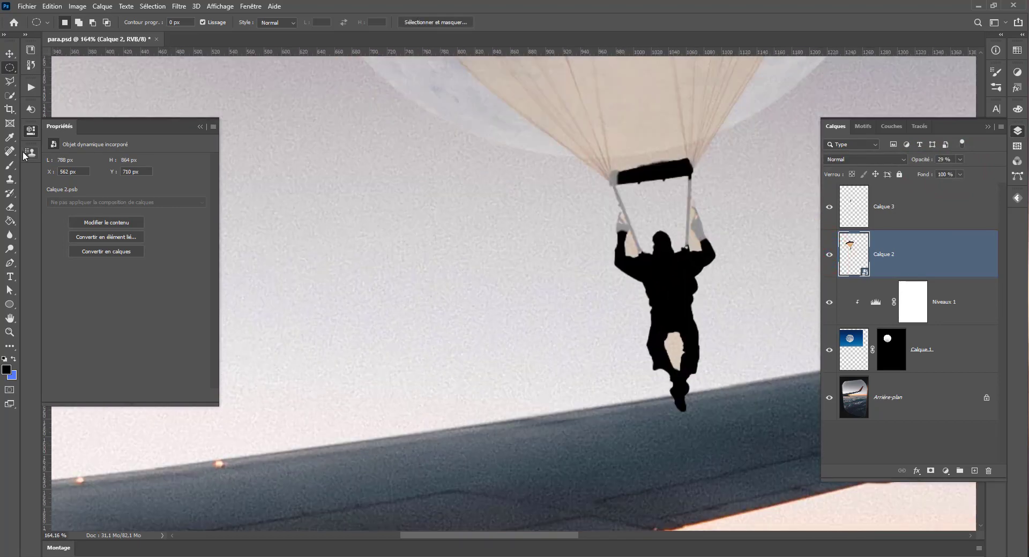
{"action": "left_click", "coordinate": [9, 165]}
{"action": "left_click", "coordinate": [853, 210]}
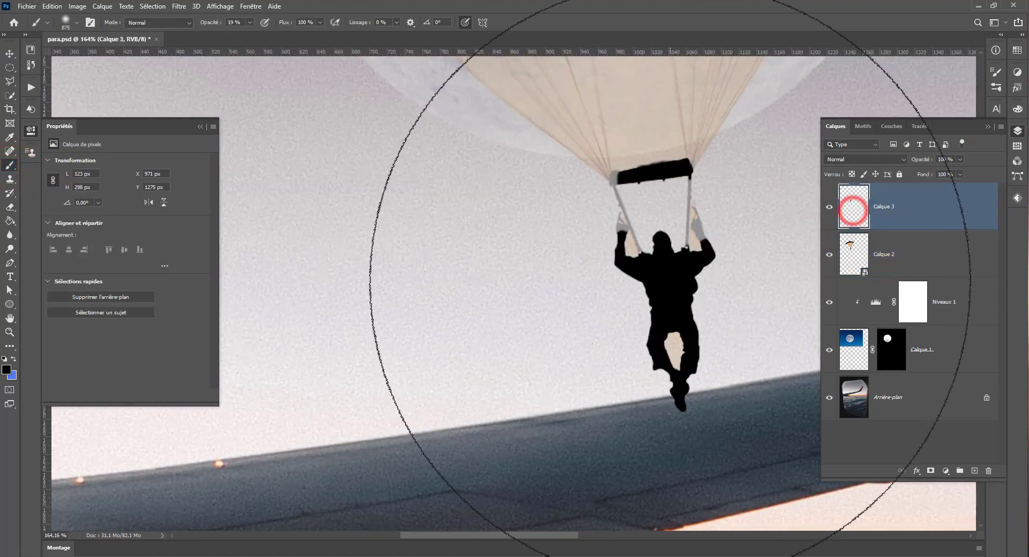
{"action": "left_click_drag", "start_coordinate": [670, 281], "coordinate": [230, 275]}
{"action": "left_click", "coordinate": [249, 22]}
{"action": "left_click_drag", "start_coordinate": [250, 35], "coordinate": [296, 41]}
Set the Brush tip to 3 px with 60% hardness for fine retouching of the jumper
{"action": "left_click", "coordinate": [606, 242]}
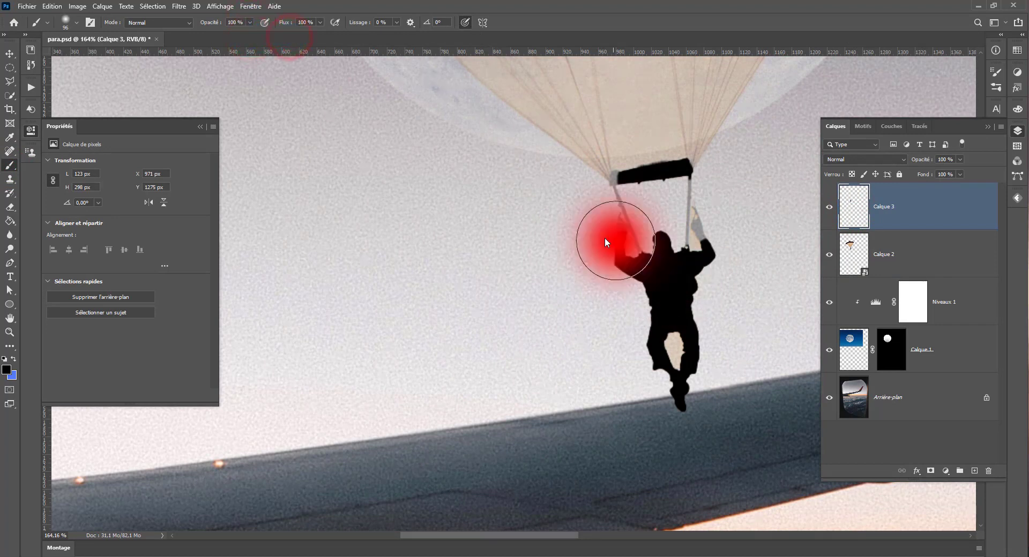
{"action": "left_click_drag", "start_coordinate": [605, 239], "coordinate": [595, 239]}
{"action": "right_click", "coordinate": [622, 240]}
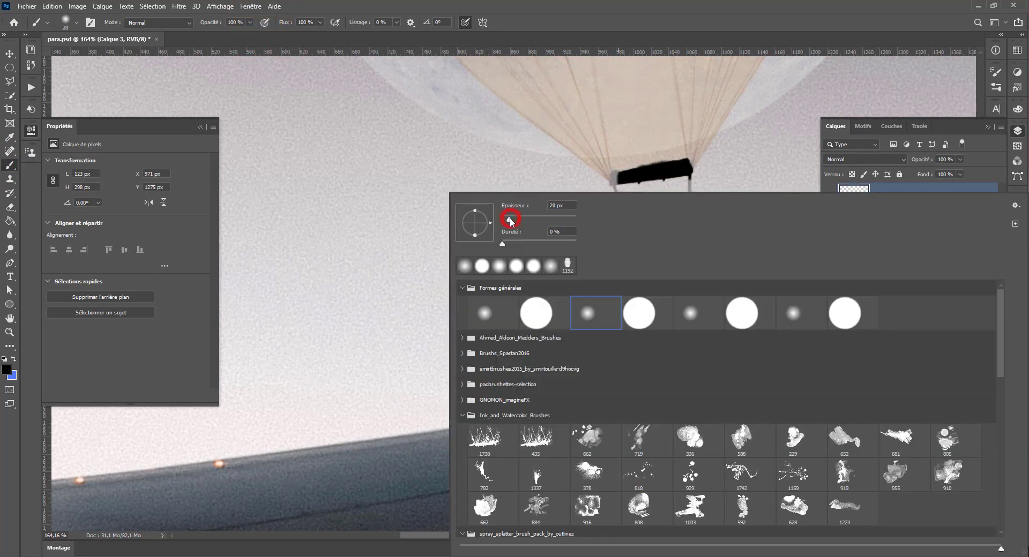
{"action": "left_click", "coordinate": [563, 4]}
{"action": "left_click_drag", "start_coordinate": [574, 262], "coordinate": [539, 242]}
{"action": "scroll", "coordinate": [654, 305], "scroll_direction": "up", "scroll_amount": 3}
{"action": "right_click", "coordinate": [669, 285]}
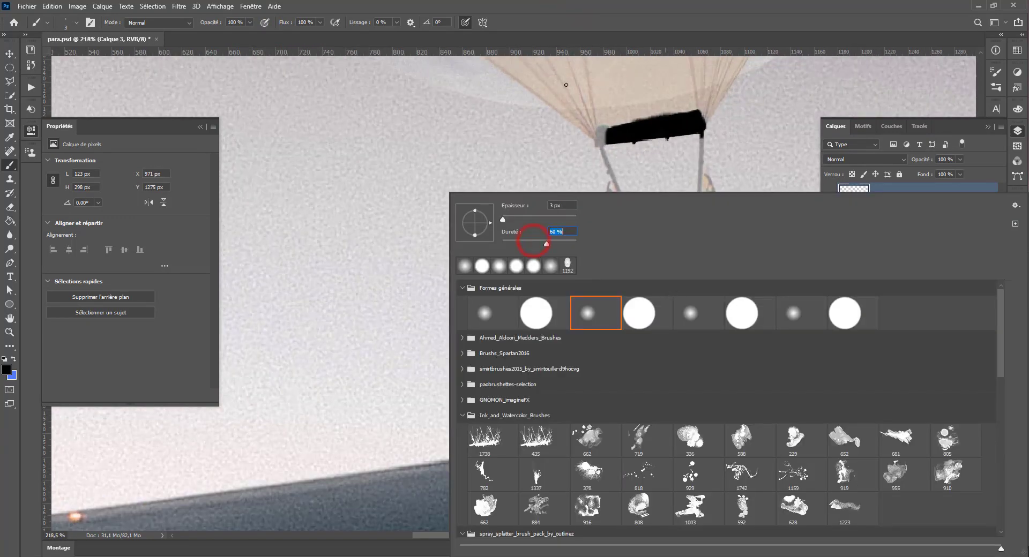
{"action": "left_click", "coordinate": [572, 13]}
Paint the jumper's hands and the harness bar's unfilled end black on Calque 3, and toggle Calque 2's visibility to check
{"action": "left_click_drag", "start_coordinate": [606, 208], "coordinate": [608, 199]}
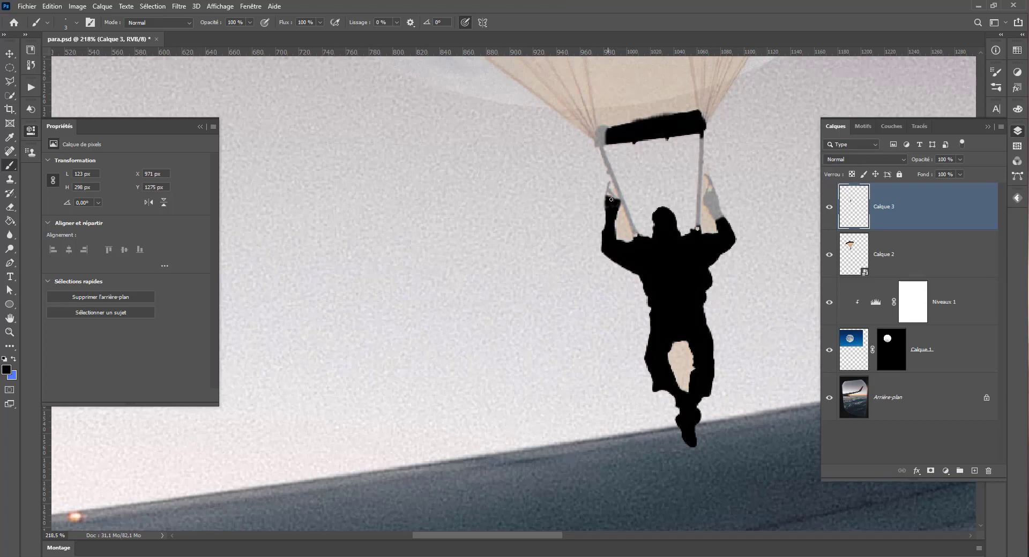
{"action": "left_click_drag", "start_coordinate": [722, 242], "coordinate": [726, 239]}
{"action": "left_click_drag", "start_coordinate": [722, 232], "coordinate": [708, 199]}
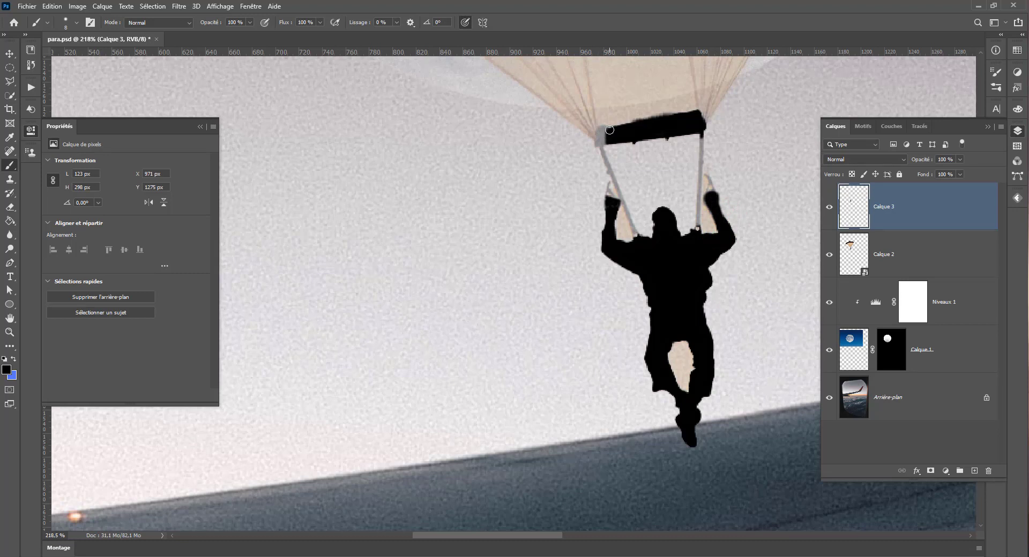
{"action": "left_click_drag", "start_coordinate": [604, 130], "coordinate": [600, 138]}
{"action": "right_click", "coordinate": [603, 141], "text": "alt"}
{"action": "left_click", "coordinate": [826, 254]}
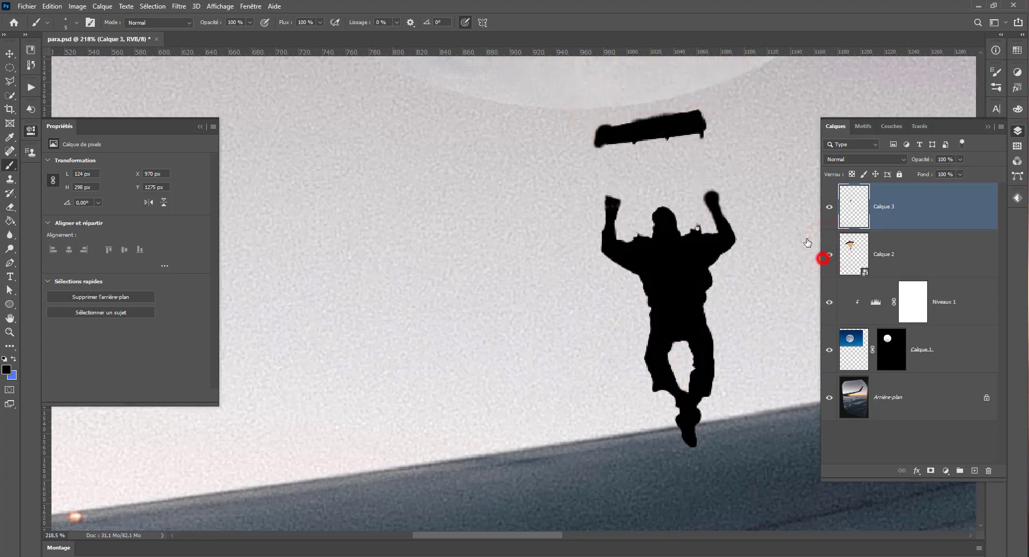
{"action": "left_click", "coordinate": [825, 255]}
Paint the two harness straps as straight black 5 px lines from the ends of the bar to the jumper's shoulders
{"action": "scroll", "coordinate": [693, 336], "scroll_direction": "down", "scroll_amount": 6}
{"action": "scroll", "coordinate": [676, 362], "scroll_direction": "up", "scroll_amount": 5}
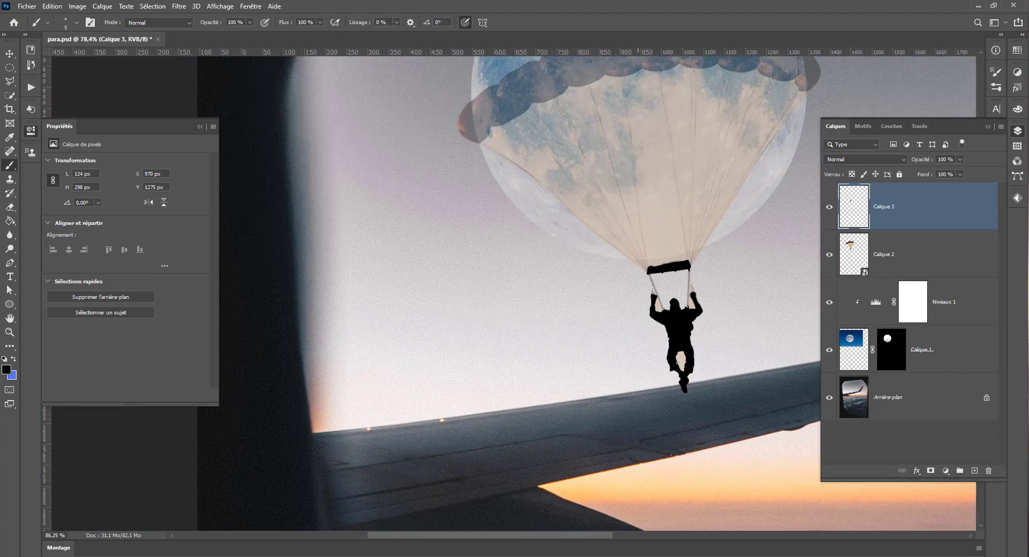
{"action": "scroll", "coordinate": [677, 362], "scroll_direction": "up", "scroll_amount": 1}
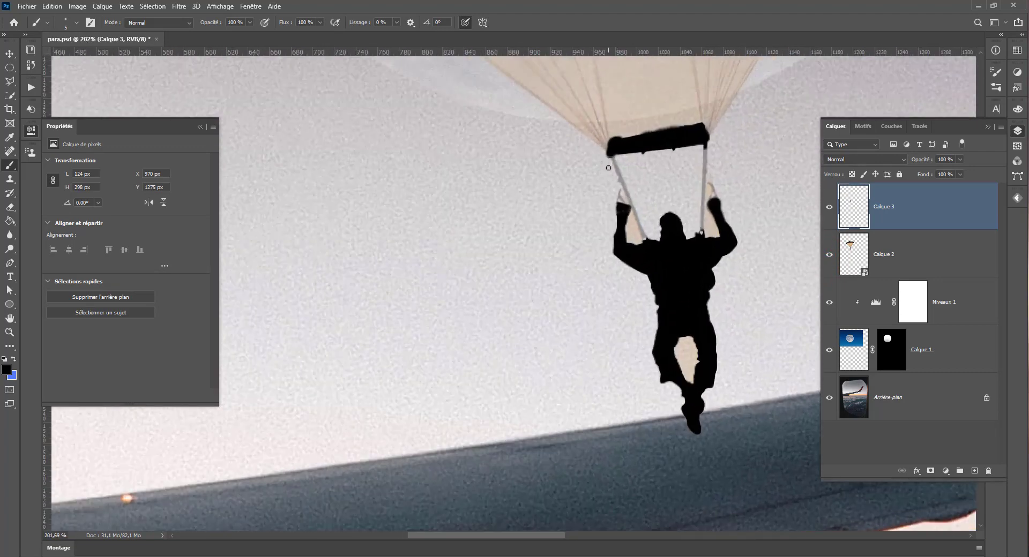
{"action": "scroll", "coordinate": [604, 170], "scroll_direction": "up", "scroll_amount": 1}
{"action": "right_click", "coordinate": [614, 149]}
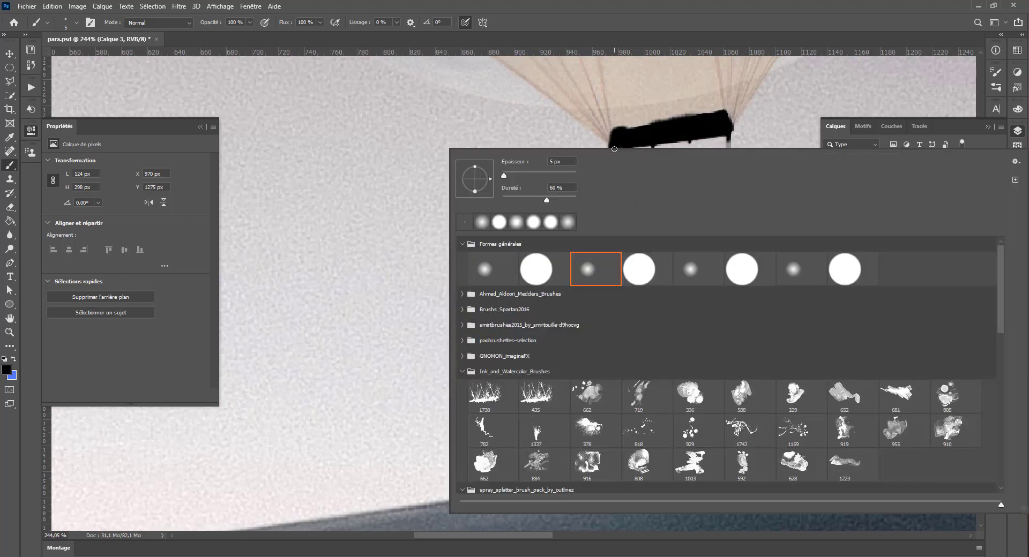
{"action": "key", "text": "super"}
{"action": "left_click", "coordinate": [628, 132]}
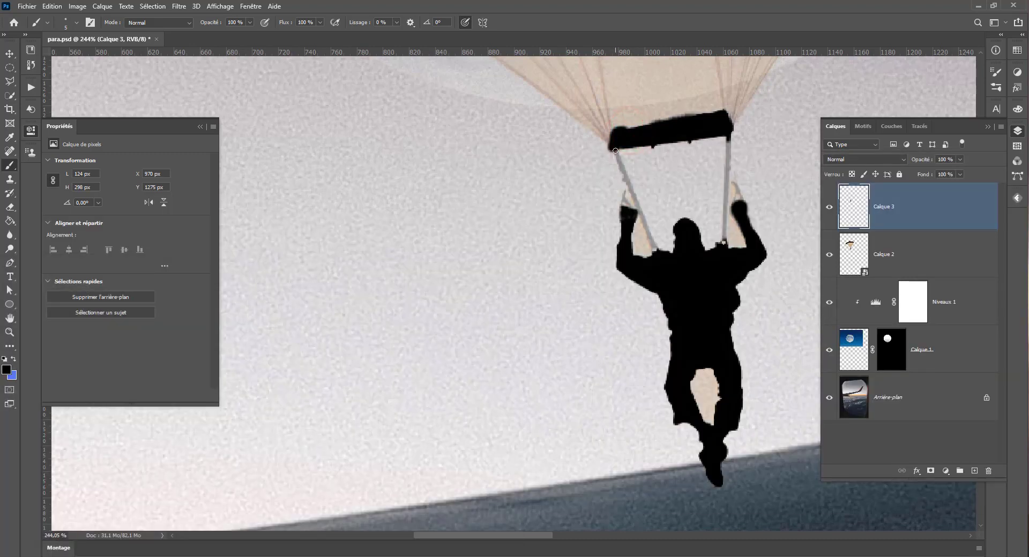
{"action": "left_click", "coordinate": [614, 149]}
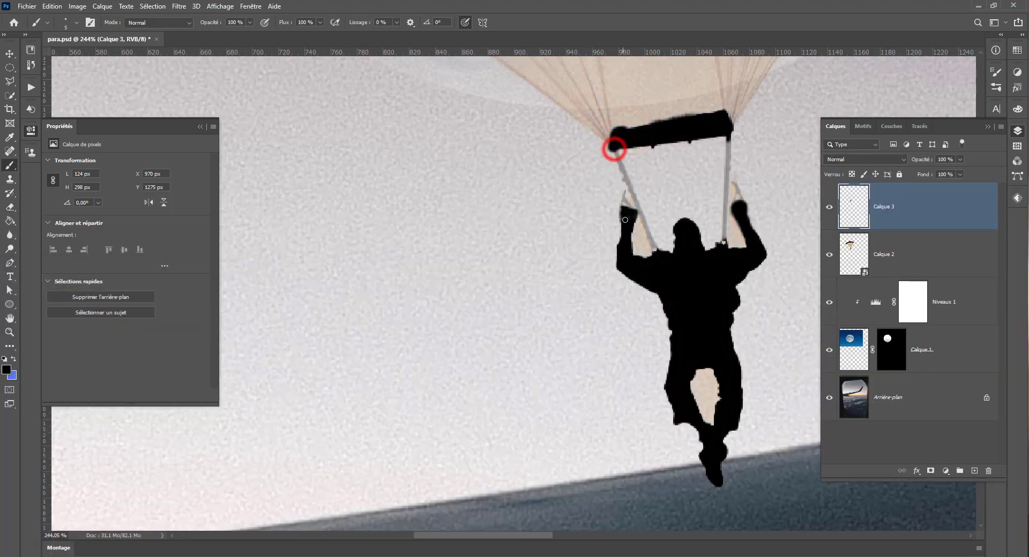
{"action": "left_click", "coordinate": [656, 262], "text": "shift"}
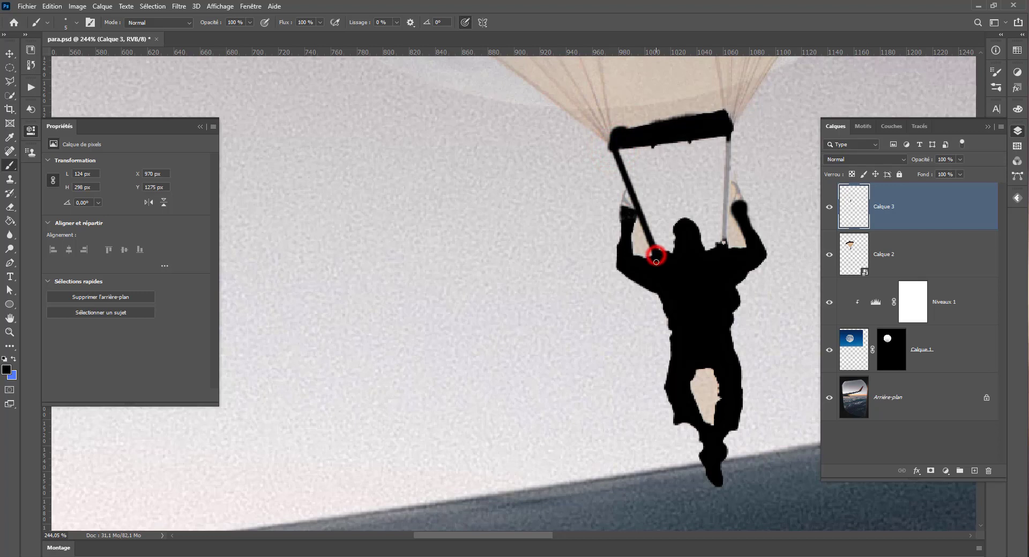
{"action": "left_click", "coordinate": [730, 134]}
{"action": "left_click", "coordinate": [724, 240], "text": "shift"}
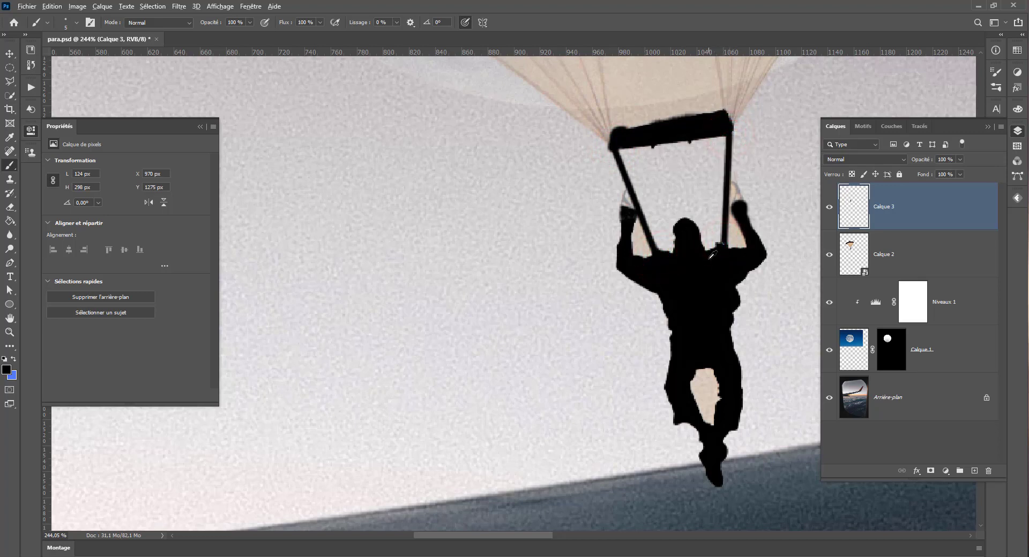
Paint thin black 3 px strokes over the loops above both hands, and toggle Calque 2's visibility to compare
{"action": "left_click_drag", "start_coordinate": [703, 256], "coordinate": [705, 257]}
{"action": "left_click", "coordinate": [626, 188]}
{"action": "left_click", "coordinate": [620, 200]}
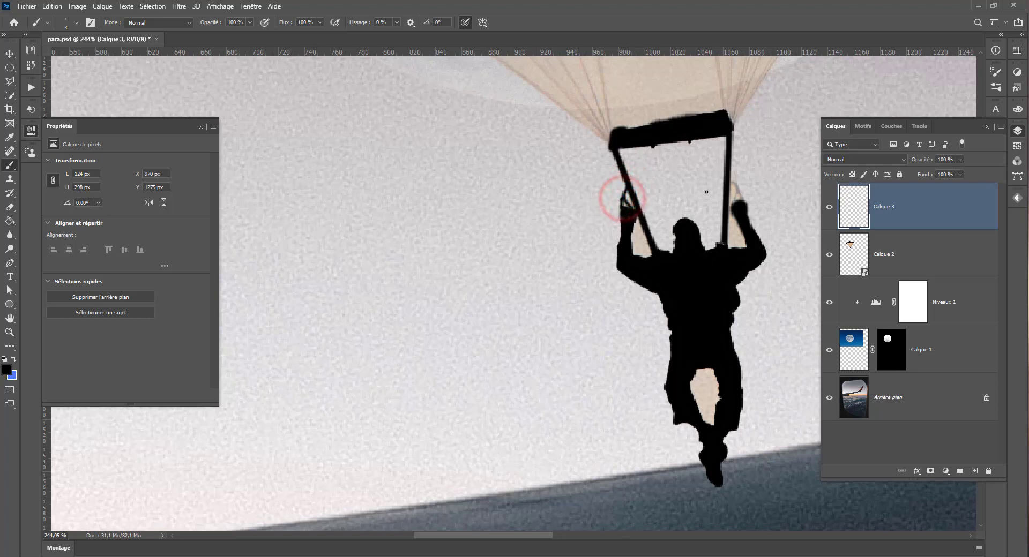
{"action": "left_click", "coordinate": [729, 195]}
{"action": "left_click", "coordinate": [729, 181]}
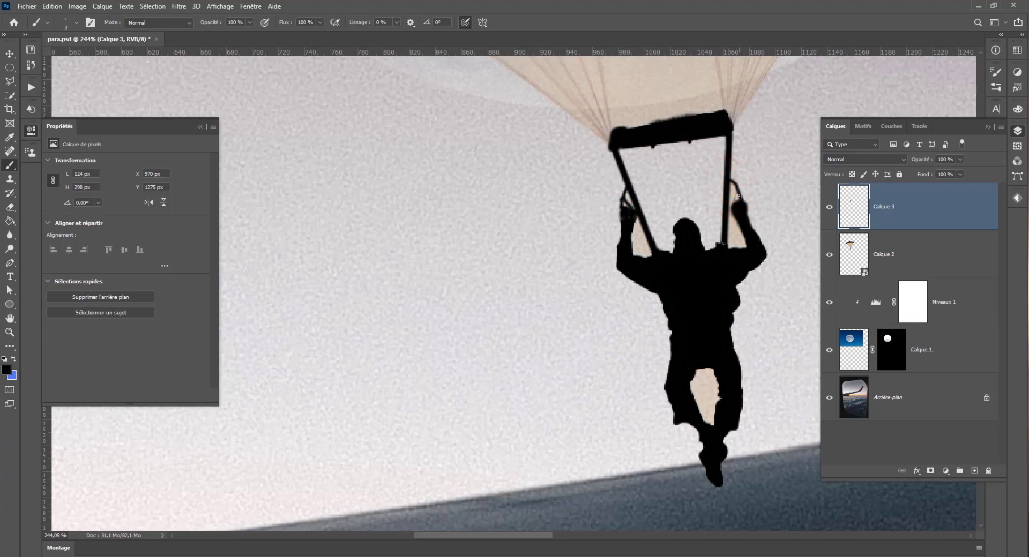
{"action": "scroll", "coordinate": [656, 298], "scroll_direction": "down", "scroll_amount": 5}
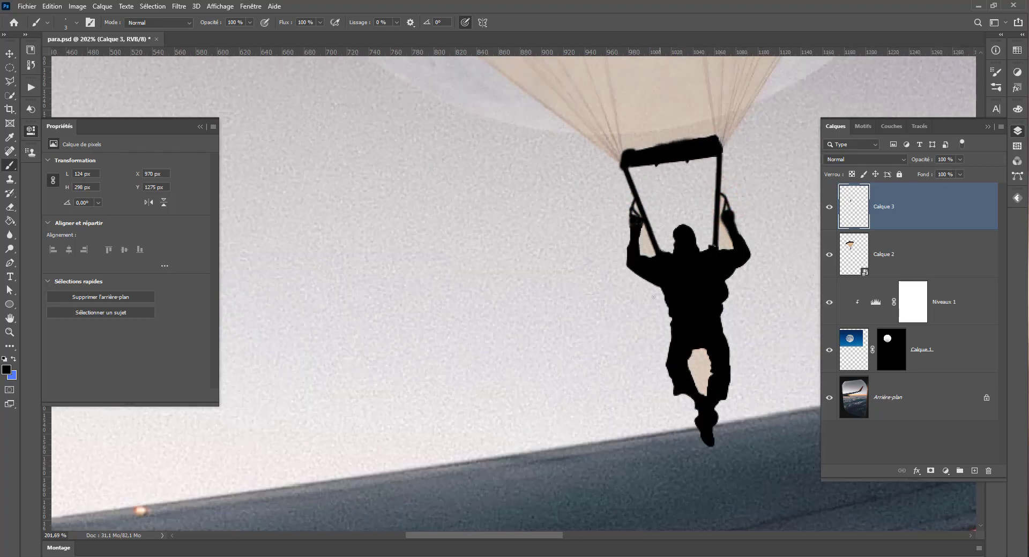
{"action": "left_click", "coordinate": [829, 252]}
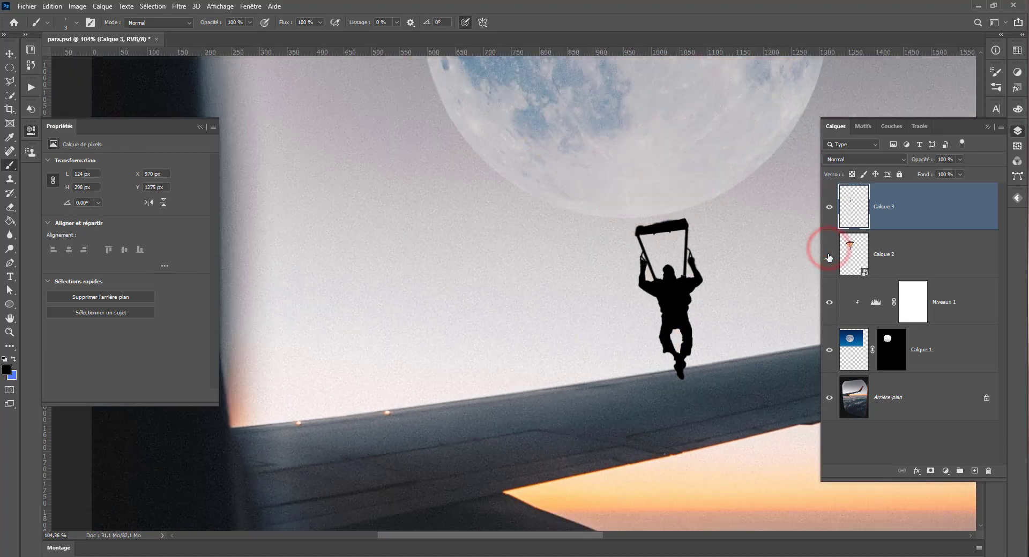
{"action": "left_click", "coordinate": [829, 253]}
{"action": "scroll", "coordinate": [828, 253], "scroll_direction": "down", "scroll_amount": 2}
{"action": "left_click_drag", "start_coordinate": [616, 258], "coordinate": [504, 386]}
{"action": "scroll", "coordinate": [600, 304], "scroll_direction": "up", "scroll_amount": 3}
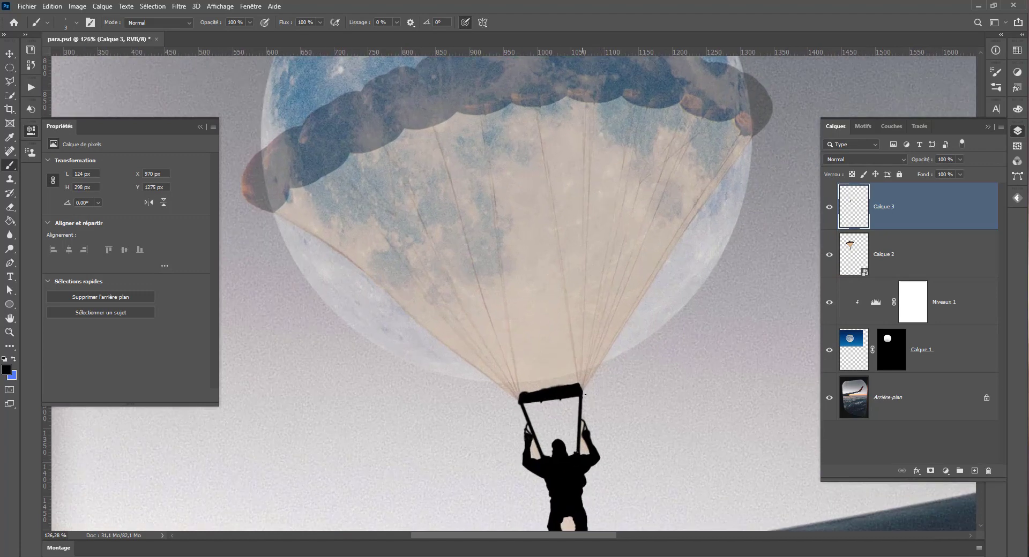
{"action": "left_click", "coordinate": [582, 391]}
{"action": "left_click", "coordinate": [752, 136], "text": "shift"}
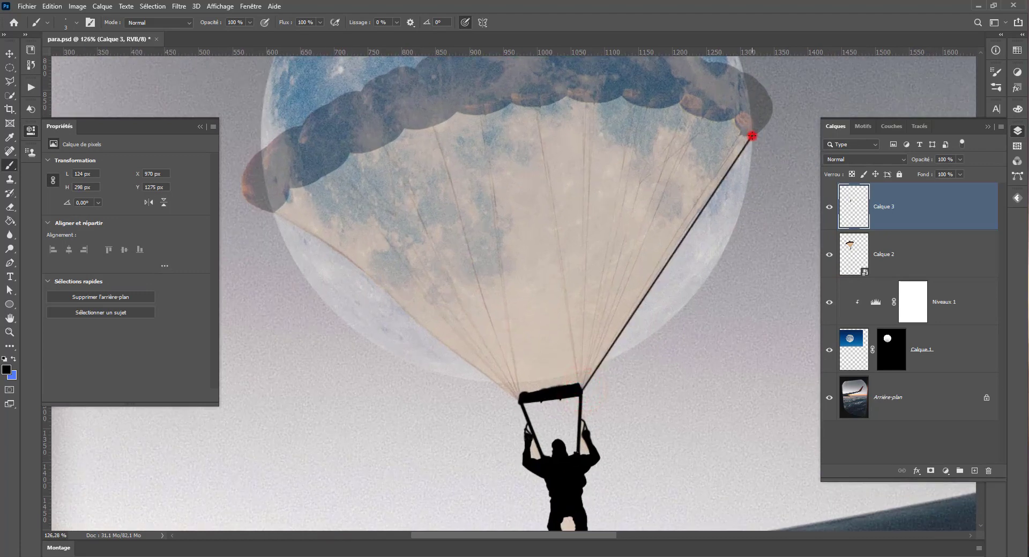
{"action": "key", "text": "ctrl+z"}
Set the Brush to 1 px with 100% hardness and paint a straight suspension line from the bar's right end to the canopy's right tip
{"action": "right_click", "coordinate": [584, 382]}
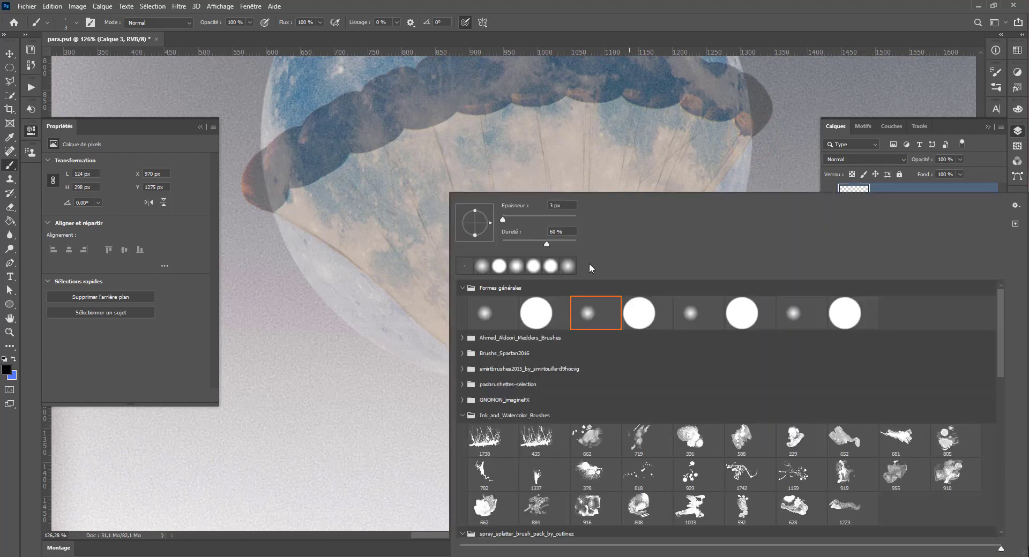
{"action": "left_click", "coordinate": [560, 244]}
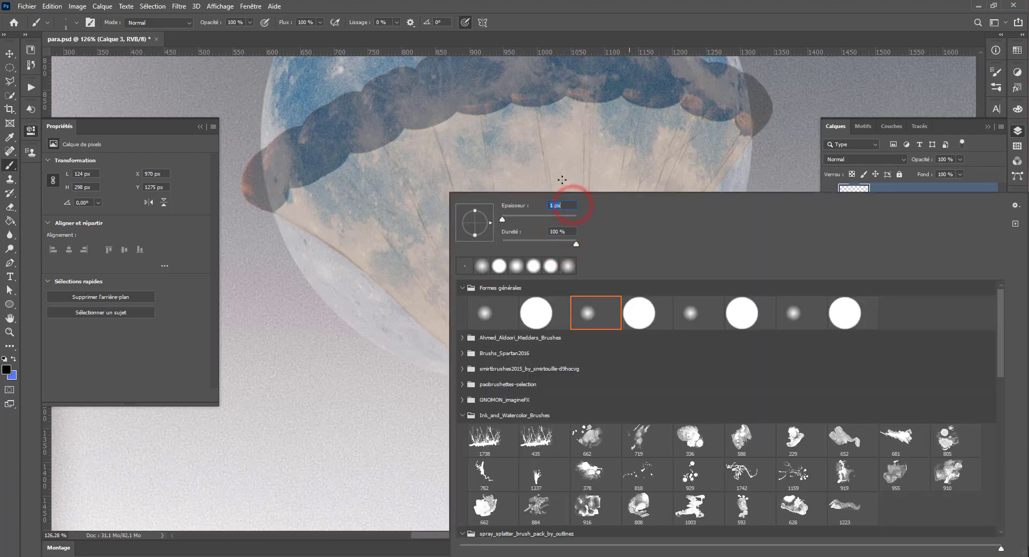
{"action": "left_click", "coordinate": [569, 35]}
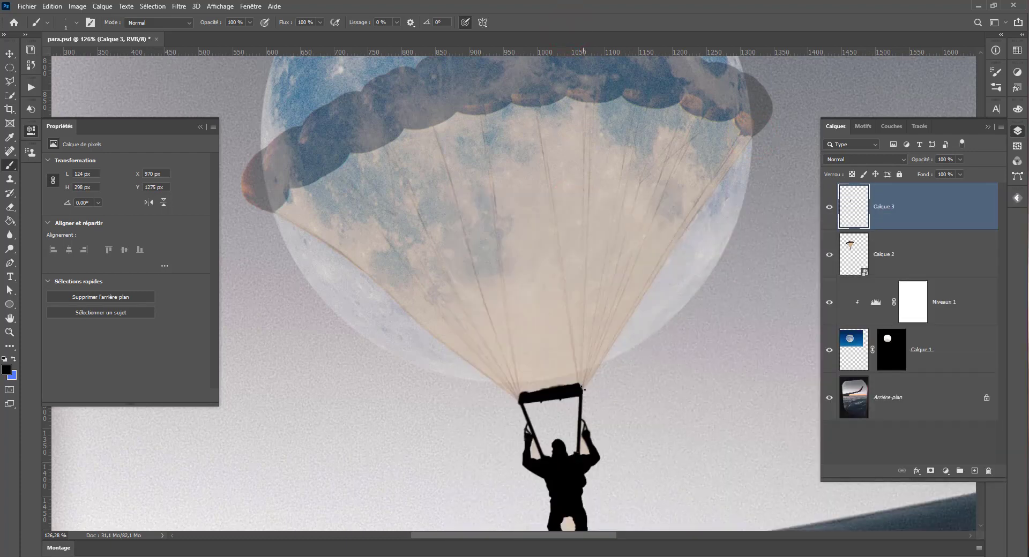
{"action": "left_click", "coordinate": [752, 136], "text": "shift"}
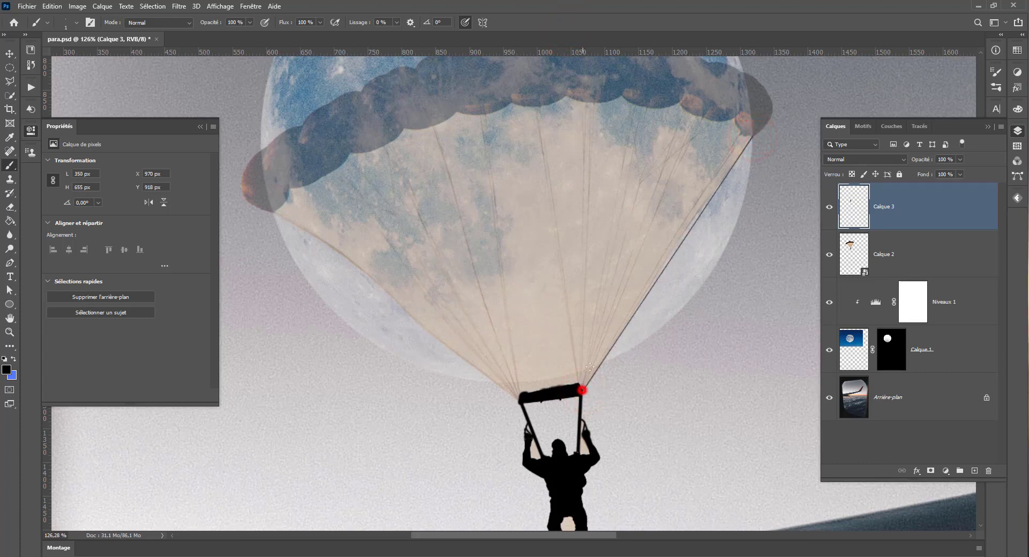
{"action": "left_click", "coordinate": [746, 137], "text": "shift"}
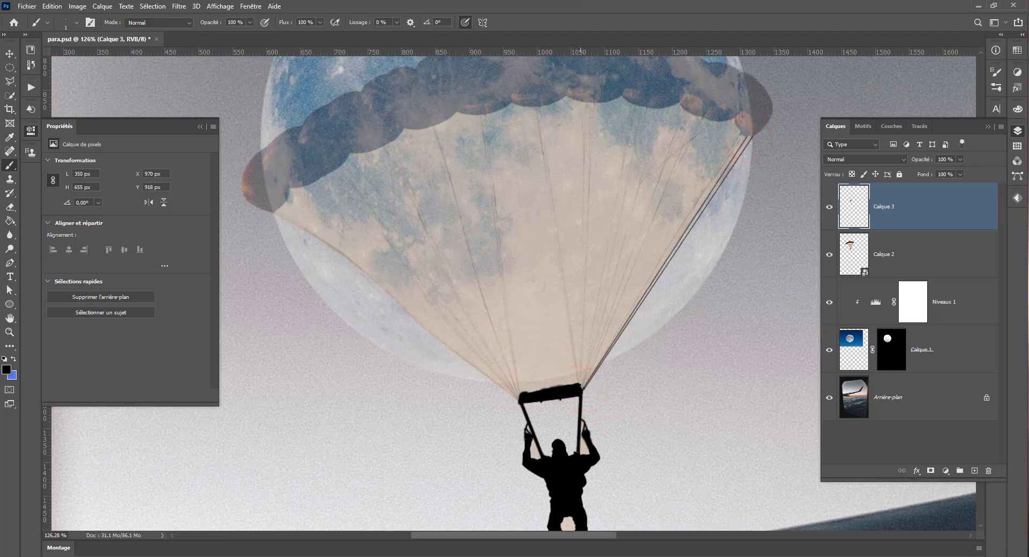
{"action": "left_click", "coordinate": [581, 388]}
{"action": "left_click", "coordinate": [750, 120], "text": "shift"}
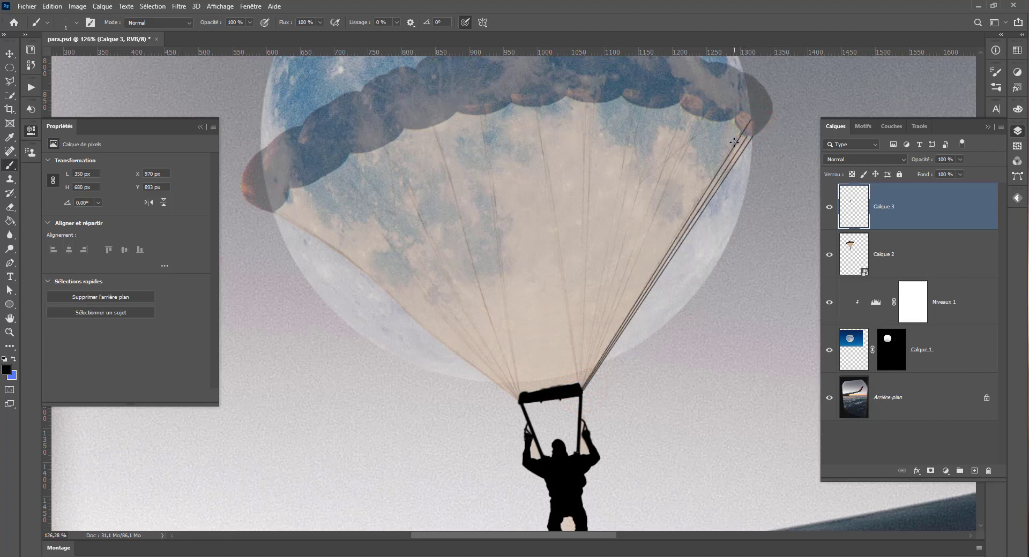
{"action": "key", "text": "ctrl+z"}
{"action": "key", "text": "ctrl+z"}
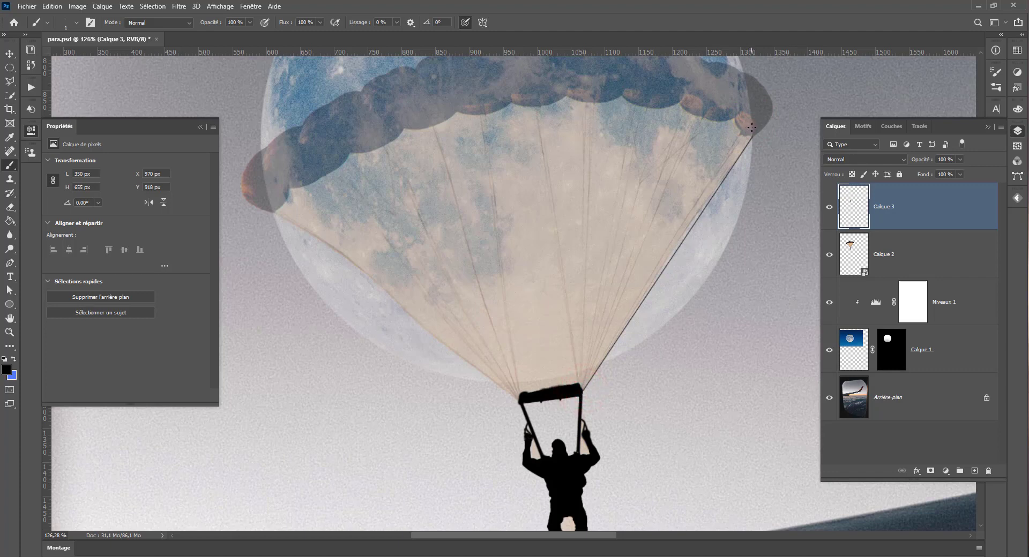
Paint two more straight suspension lines from the bar's right end to the canopy's right tip, just inside the outermost one
{"action": "left_click", "coordinate": [751, 127], "text": "shift"}
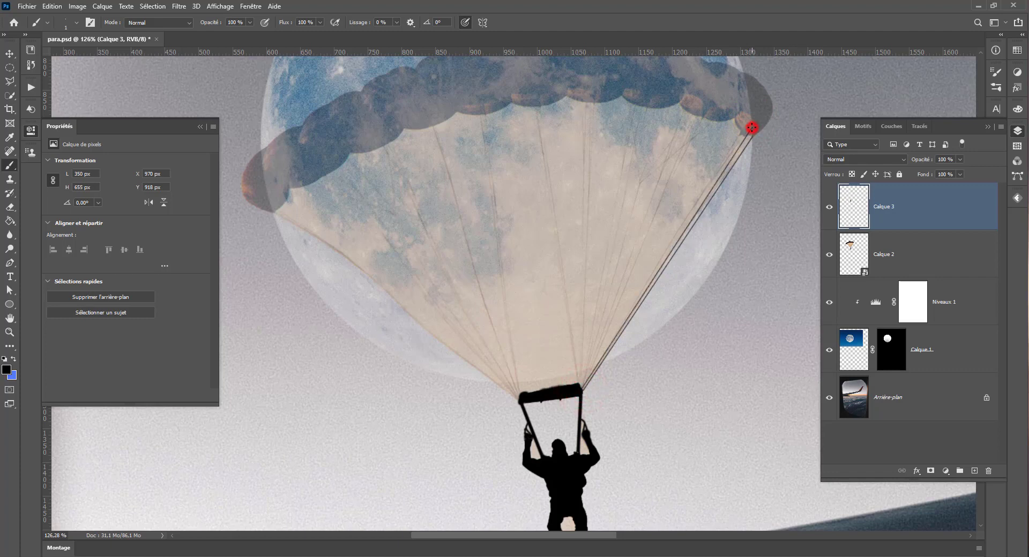
{"action": "left_click", "coordinate": [577, 388]}
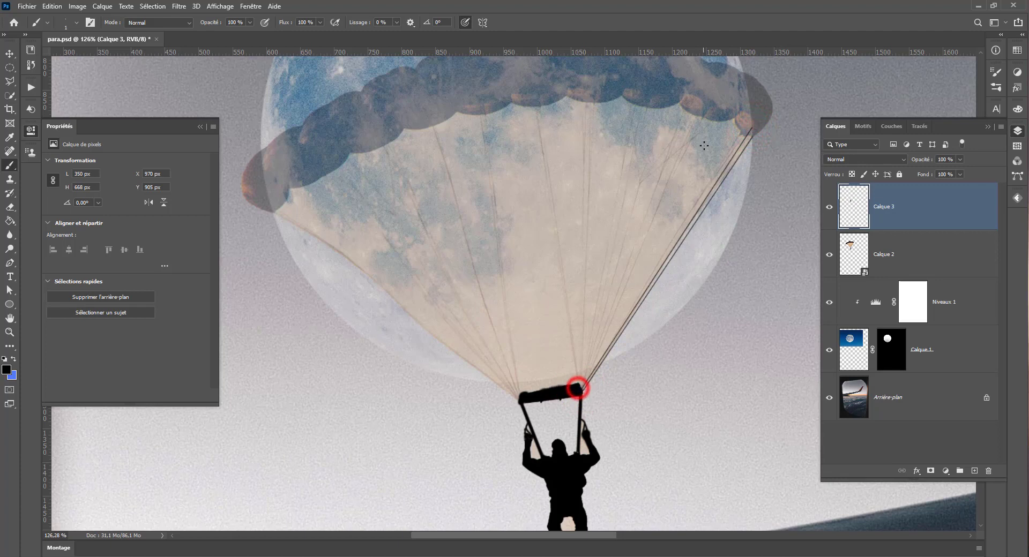
{"action": "left_click", "coordinate": [751, 121], "text": "shift"}
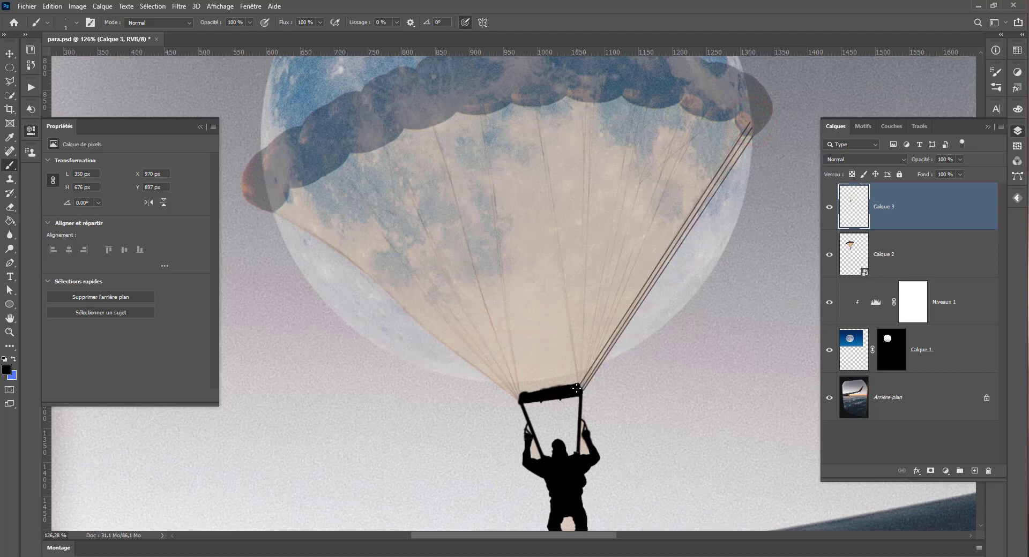
Paint three straight suspension lines from the bar's right end to the canopy's middle scallops, two of them close together
{"action": "left_click", "coordinate": [536, 107], "text": "shift"}
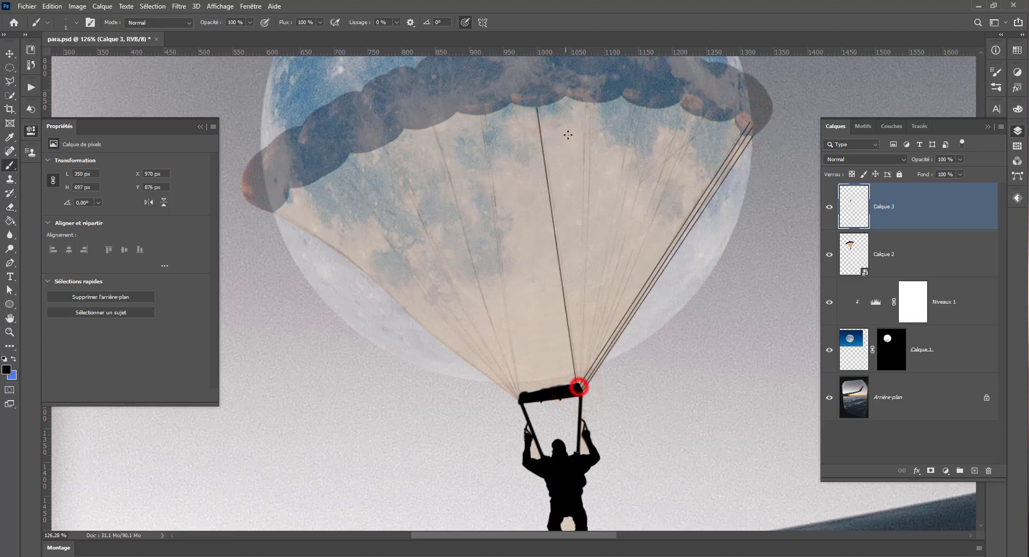
{"action": "left_click", "coordinate": [583, 105], "text": "shift"}
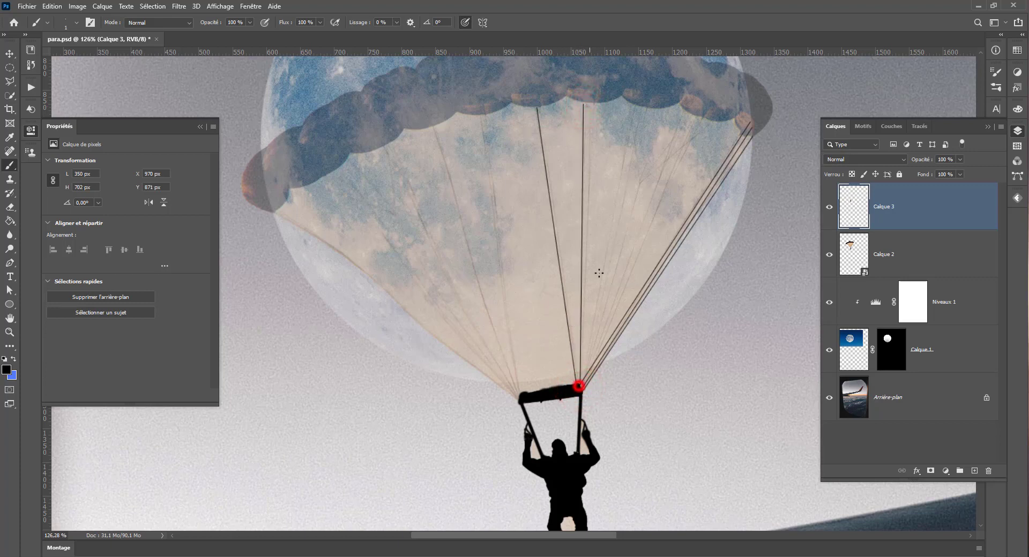
{"action": "left_click", "coordinate": [588, 104], "text": "shift"}
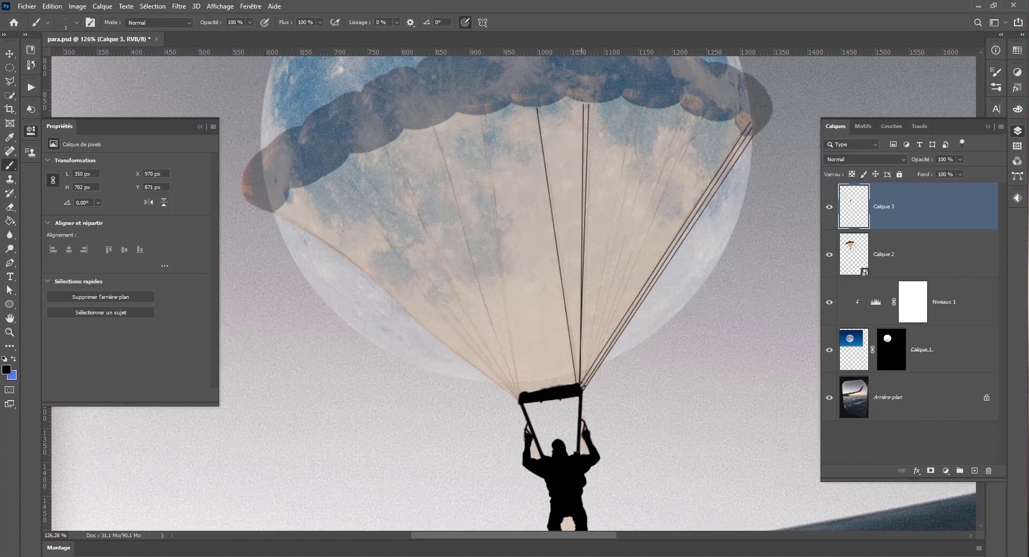
Paint three straight suspension lines from the bar's right end to the scallops between the canopy's middle and its right tip
{"action": "left_click", "coordinate": [579, 385]}
{"action": "left_click", "coordinate": [643, 105], "text": "shift"}
{"action": "left_click", "coordinate": [579, 384]}
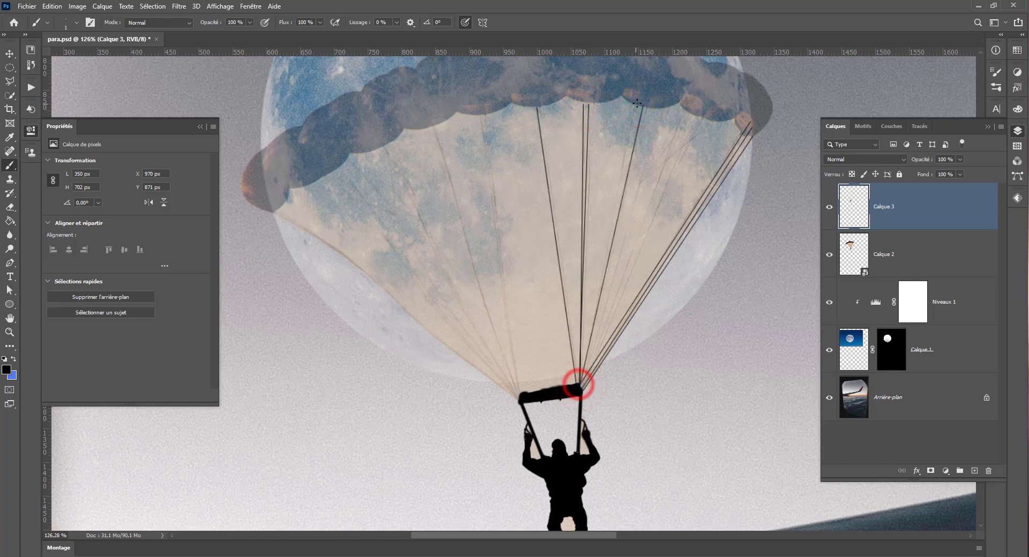
{"action": "left_click", "coordinate": [635, 103], "text": "shift"}
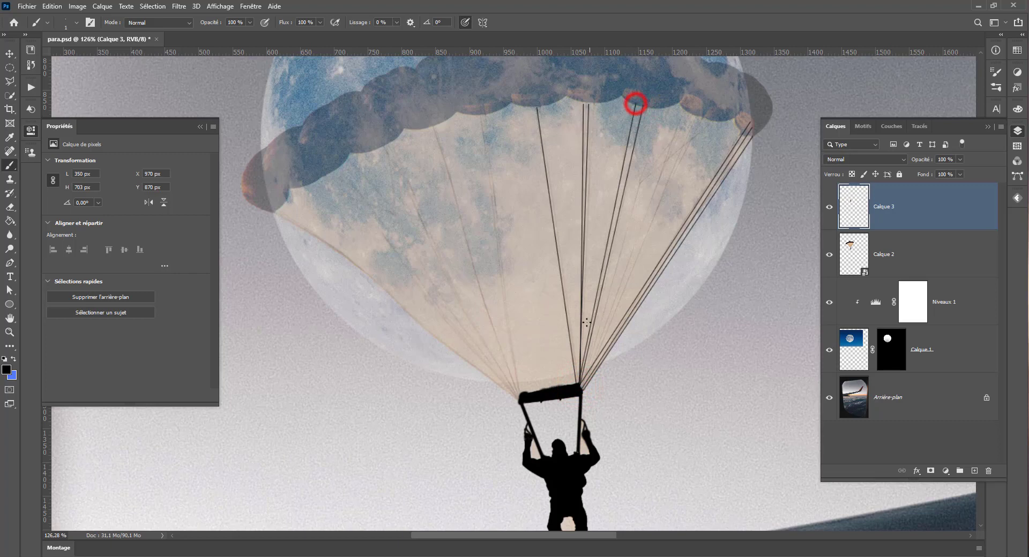
{"action": "left_click", "coordinate": [579, 385]}
{"action": "left_click", "coordinate": [683, 108], "text": "shift"}
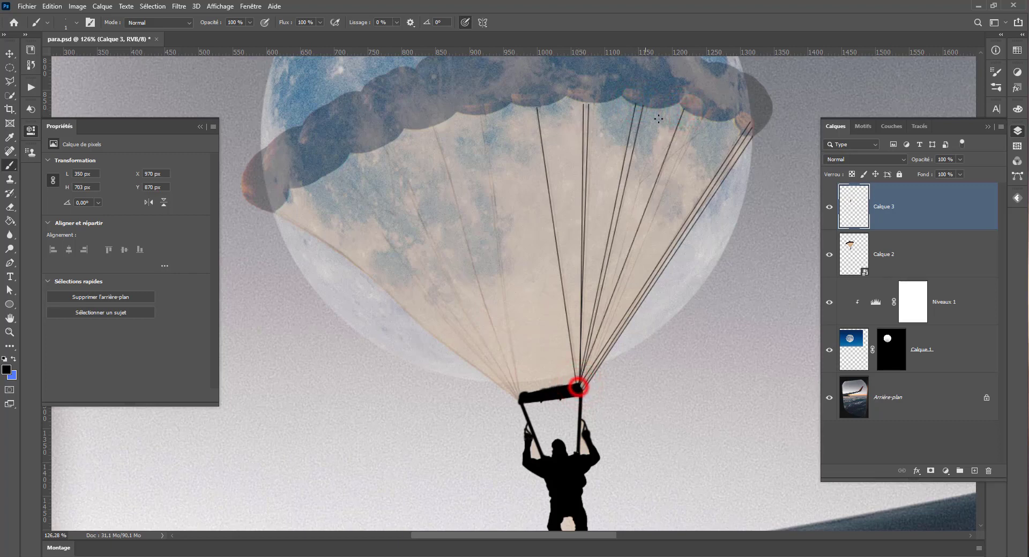
Paint two close suspension lines from the bar's right end to the scallop before the canopy's right tip, and a shorter one ending partway up
{"action": "left_click", "coordinate": [695, 114], "text": "shift"}
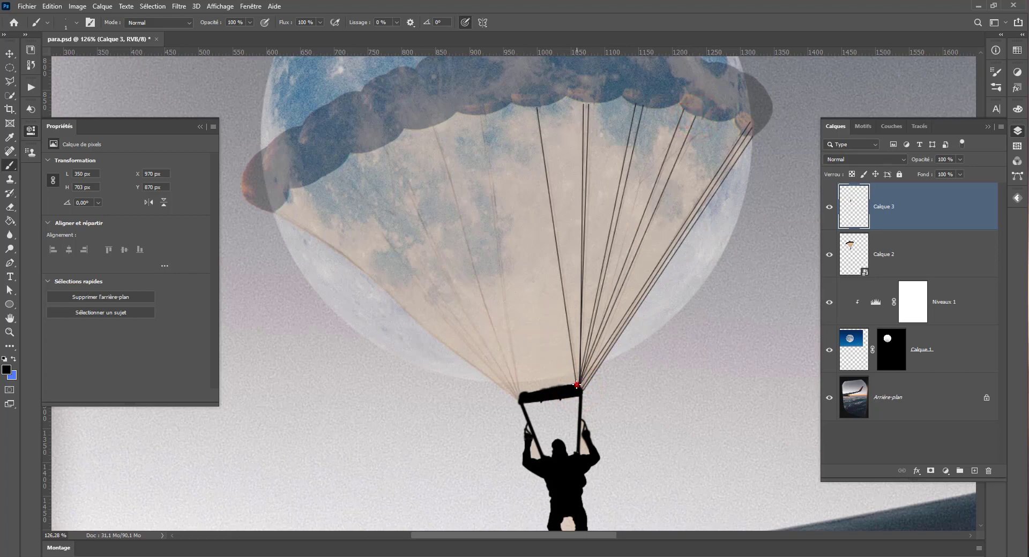
{"action": "left_click", "coordinate": [699, 114], "text": "shift"}
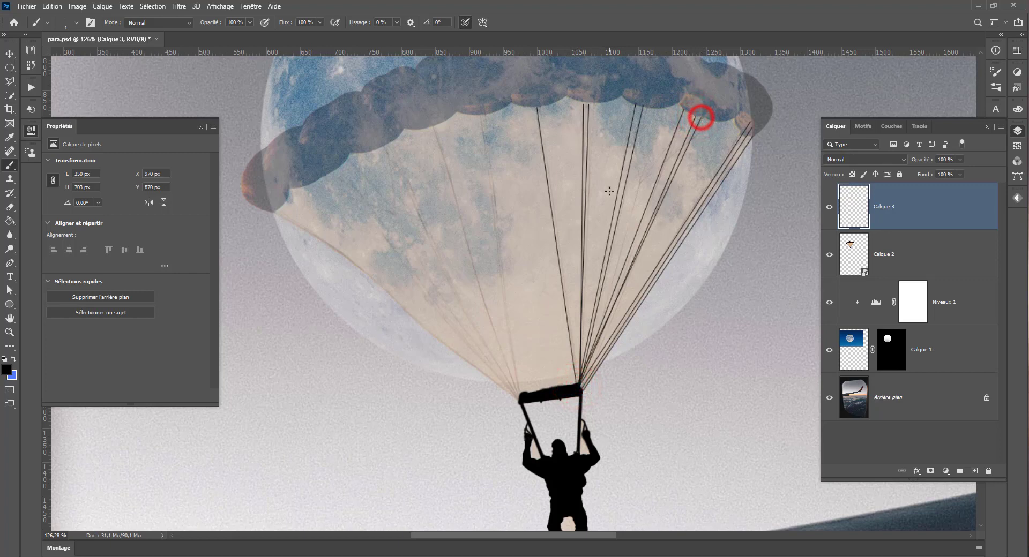
{"action": "left_click", "coordinate": [578, 385]}
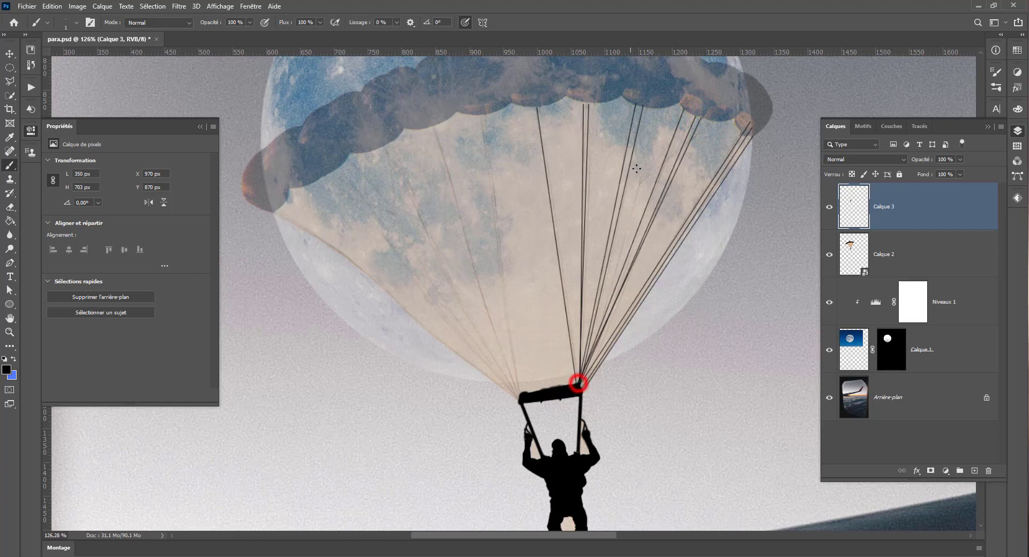
{"action": "left_click", "coordinate": [640, 184], "text": "shift"}
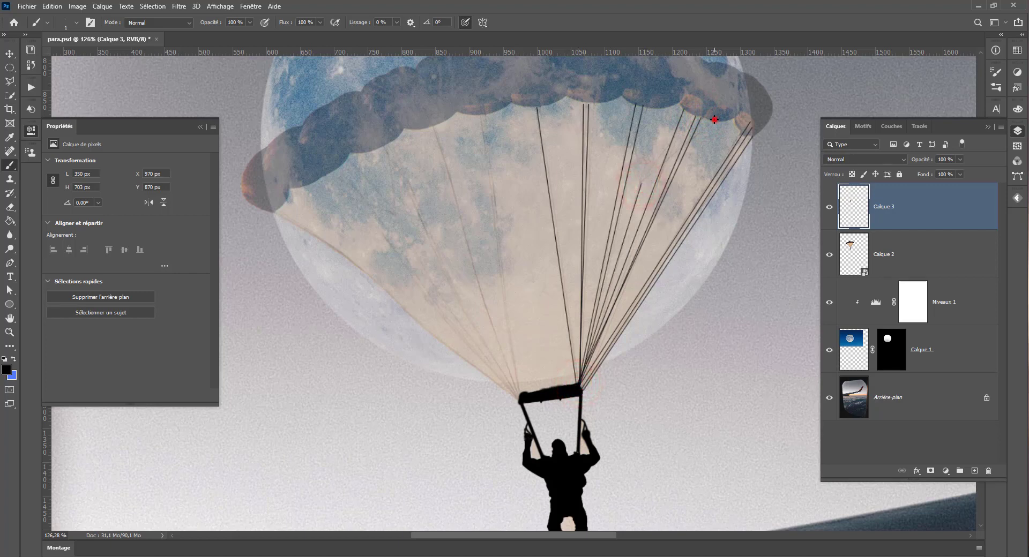
Fork the shorter line's upper end into two straight branches reaching the scallops near the canopy's right tip
{"action": "left_click", "coordinate": [714, 123], "text": "shift"}
{"action": "left_click", "coordinate": [641, 184]}
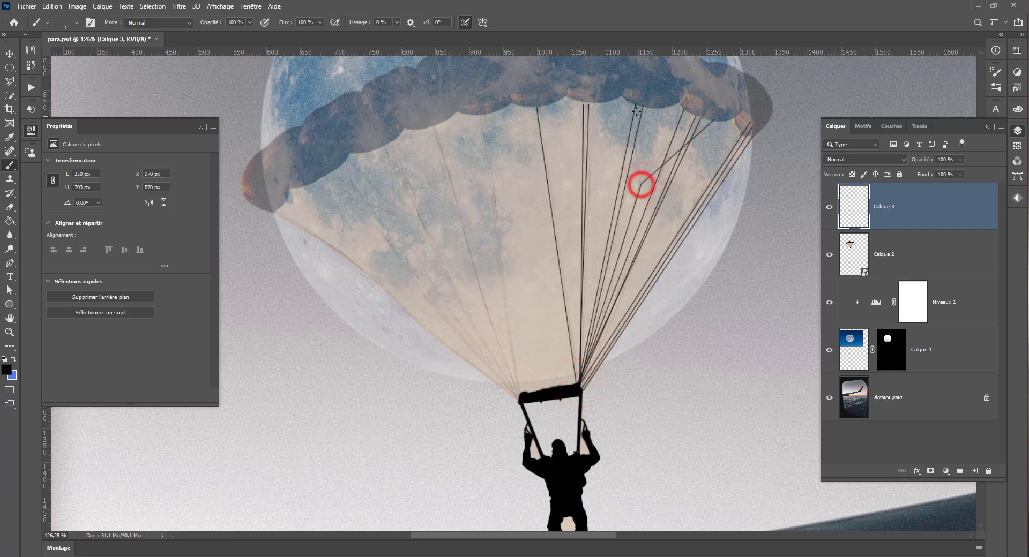
{"action": "left_click", "coordinate": [692, 119], "text": "shift"}
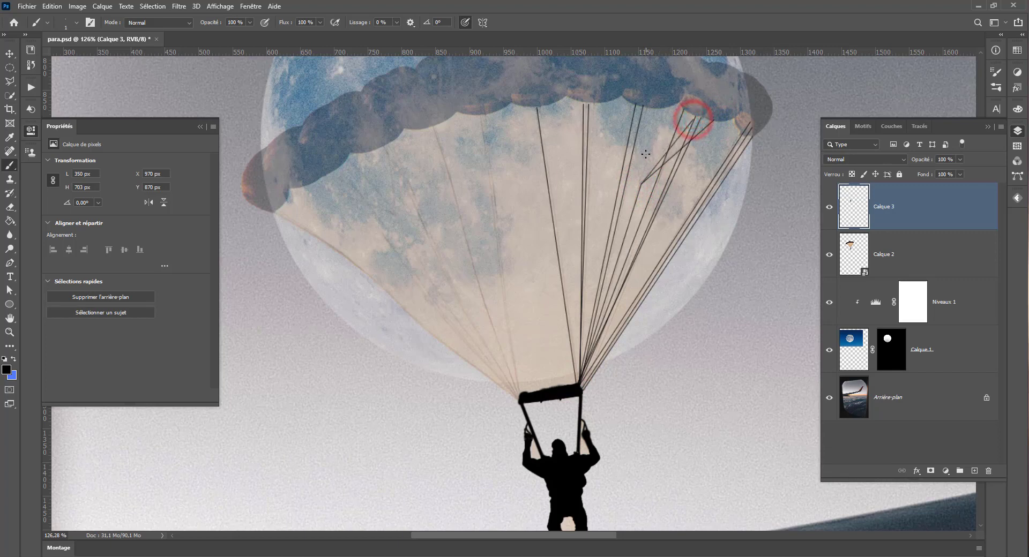
{"action": "key", "text": "ctrl+z"}
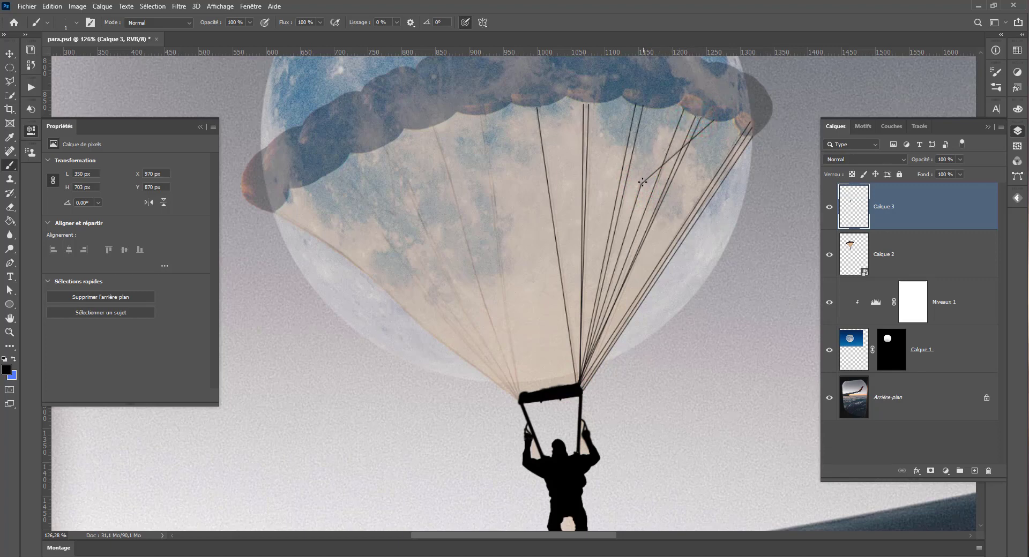
{"action": "left_click", "coordinate": [640, 184]}
{"action": "left_click", "coordinate": [694, 114], "text": "shift"}
Paint two close straight suspension lines from the bar's left end to the scallop just left of the canopy's middle
{"action": "left_click", "coordinate": [484, 112], "text": "shift"}
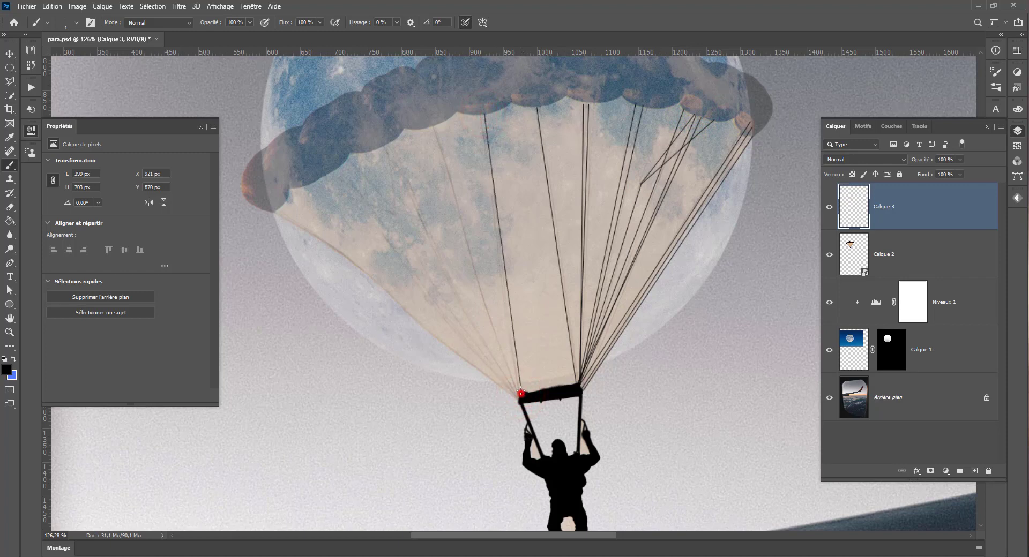
{"action": "left_click", "coordinate": [520, 394]}
{"action": "left_click", "coordinate": [480, 114], "text": "shift"}
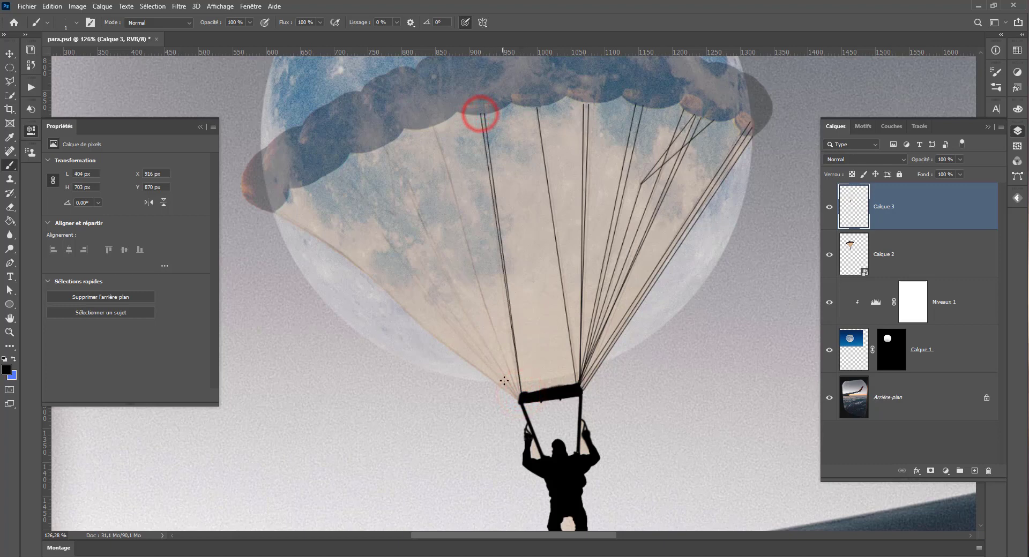
Paint two nearly overlapping suspension lines from the bar's left end toward the next scallop to the left, the second ending just short of it
{"action": "left_click", "coordinate": [431, 124], "text": "shift"}
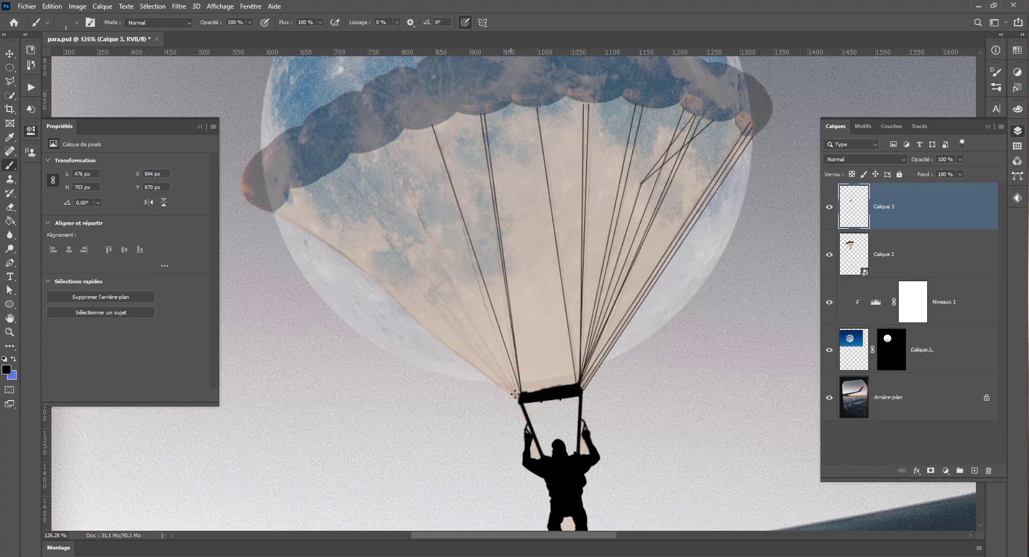
{"action": "left_click", "coordinate": [515, 396], "text": "shift"}
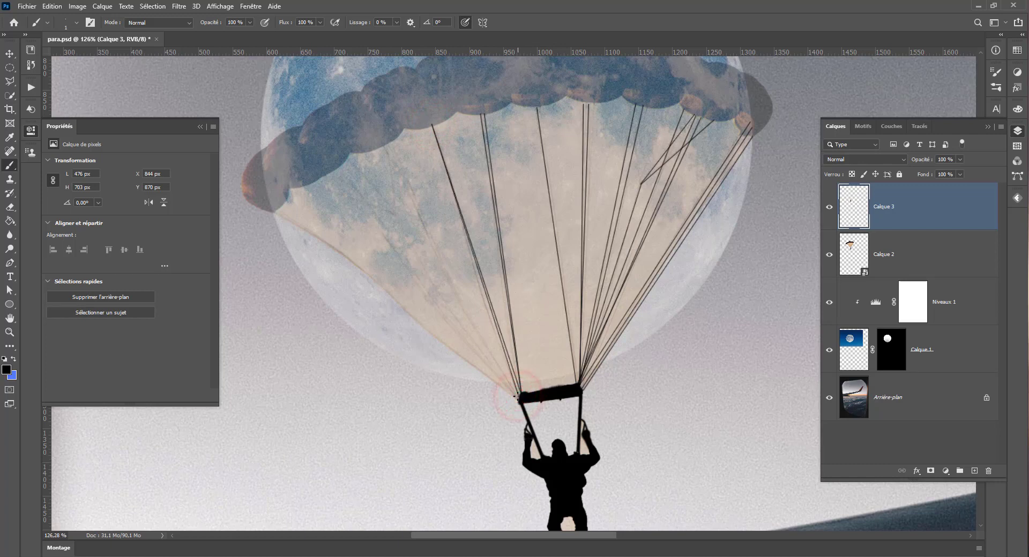
{"action": "key", "text": "ctrl+z"}
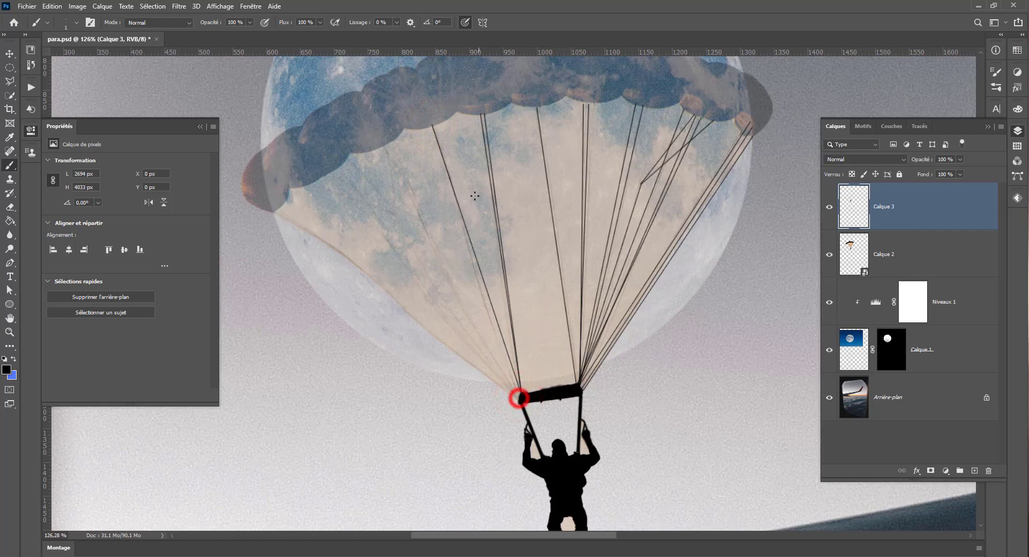
{"action": "left_click", "coordinate": [442, 161]}
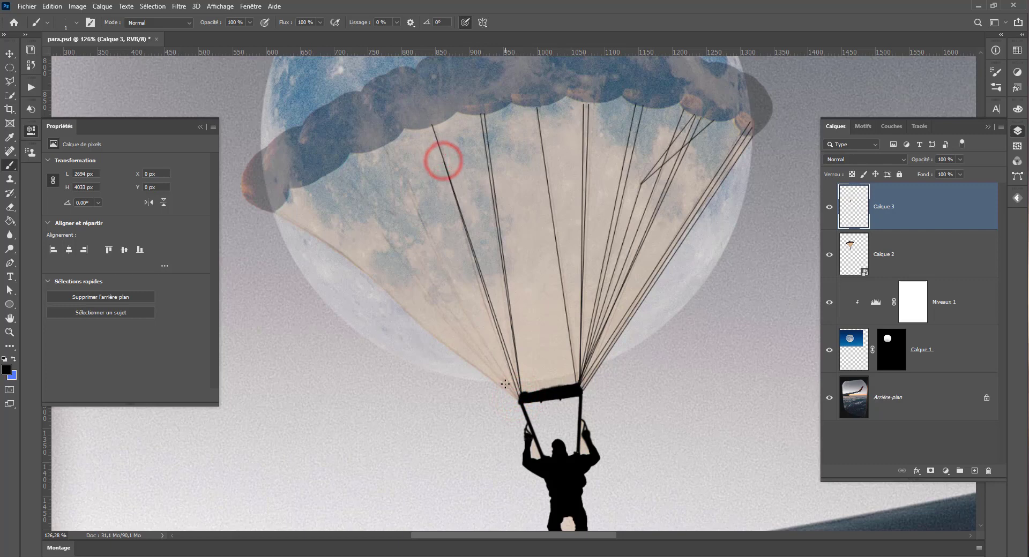
Paint two close suspension lines from the bar's left end to the following scallop and one to the canopy's left tip
{"action": "left_click", "coordinate": [390, 141], "text": "shift"}
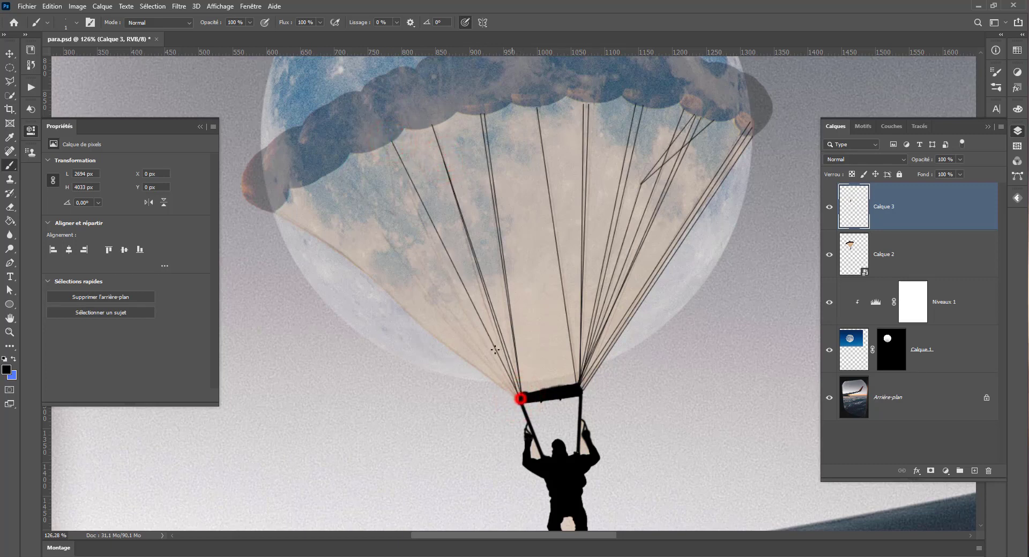
{"action": "left_click", "coordinate": [383, 146], "text": "shift"}
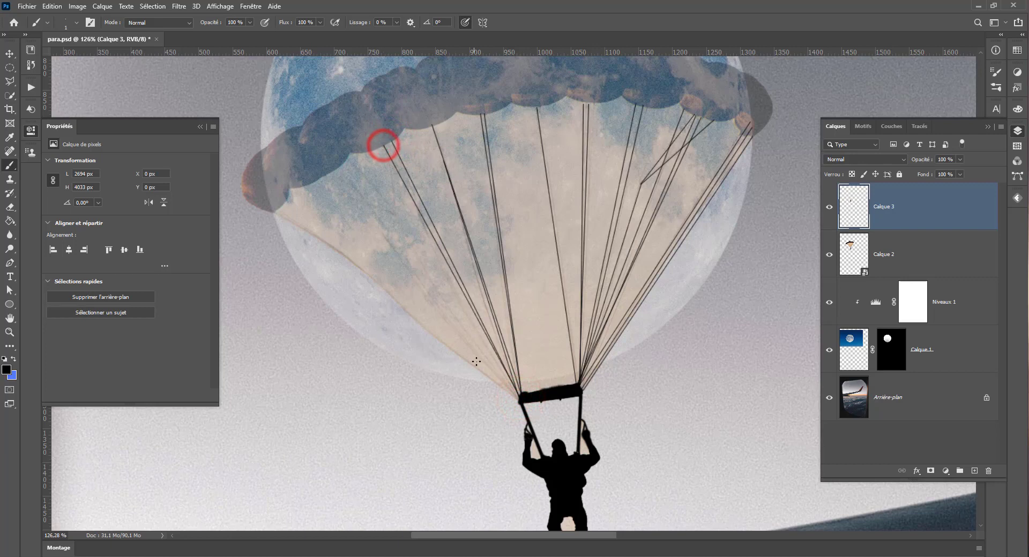
{"action": "left_click", "coordinate": [273, 210], "text": "shift"}
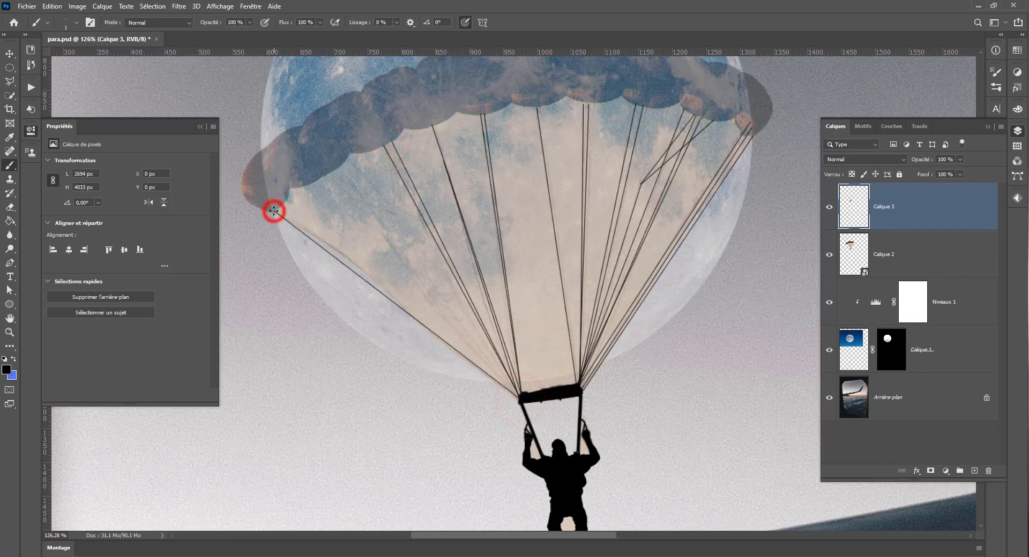
Paint two straight suspension lines from the bar's left end to the scallops between the left tip and the already strung ones
{"action": "left_click", "coordinate": [516, 398]}
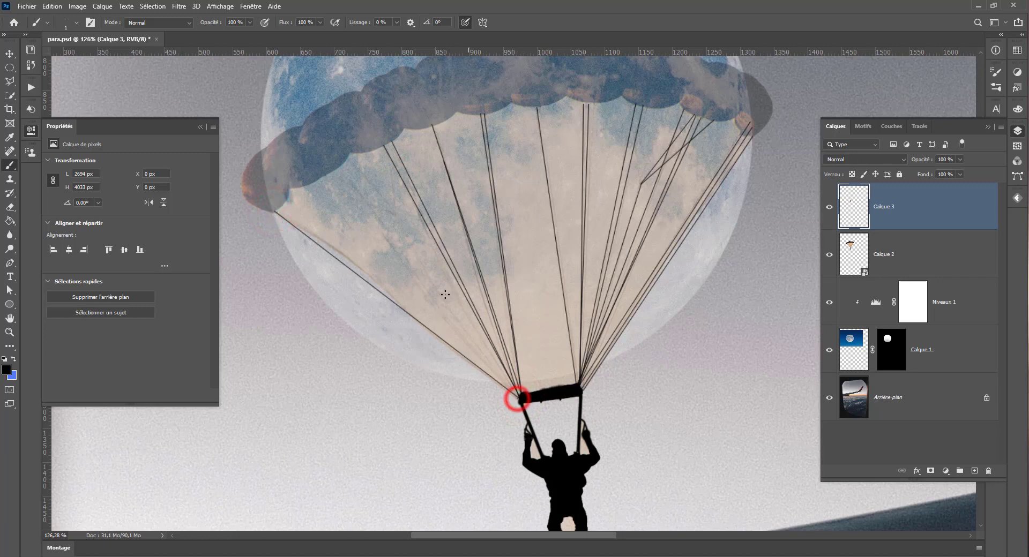
{"action": "left_click", "coordinate": [317, 180], "text": "shift"}
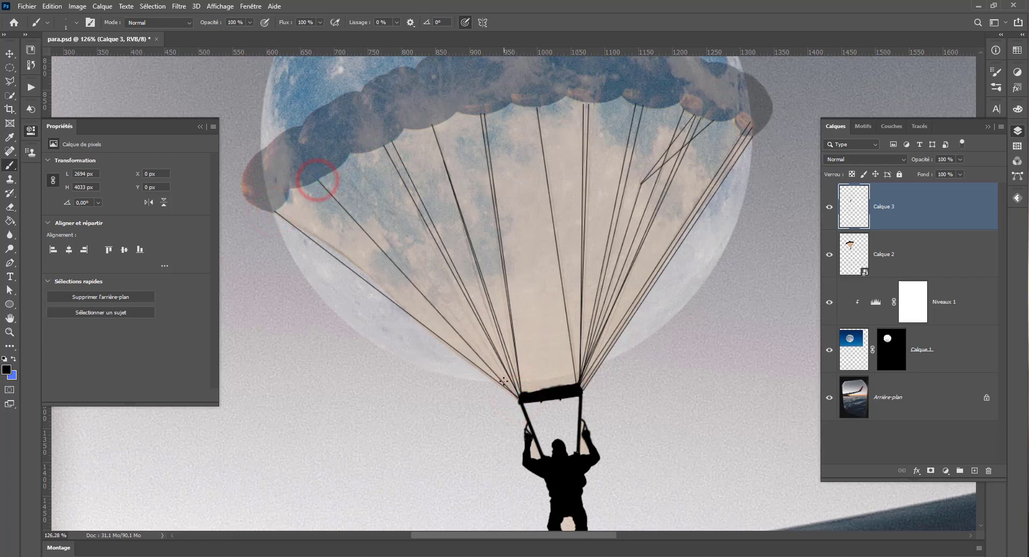
{"action": "left_click", "coordinate": [517, 399]}
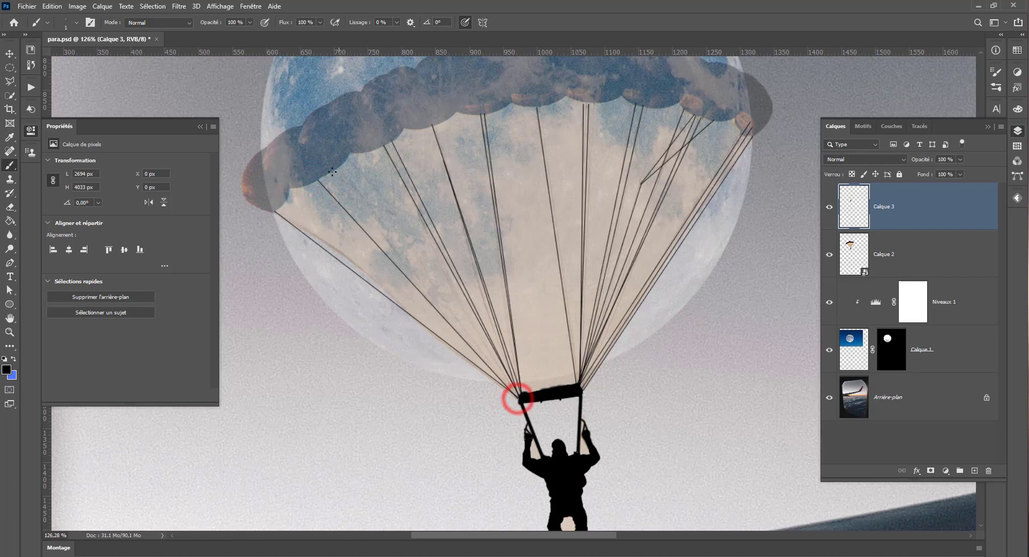
{"action": "left_click", "coordinate": [336, 167], "text": "shift"}
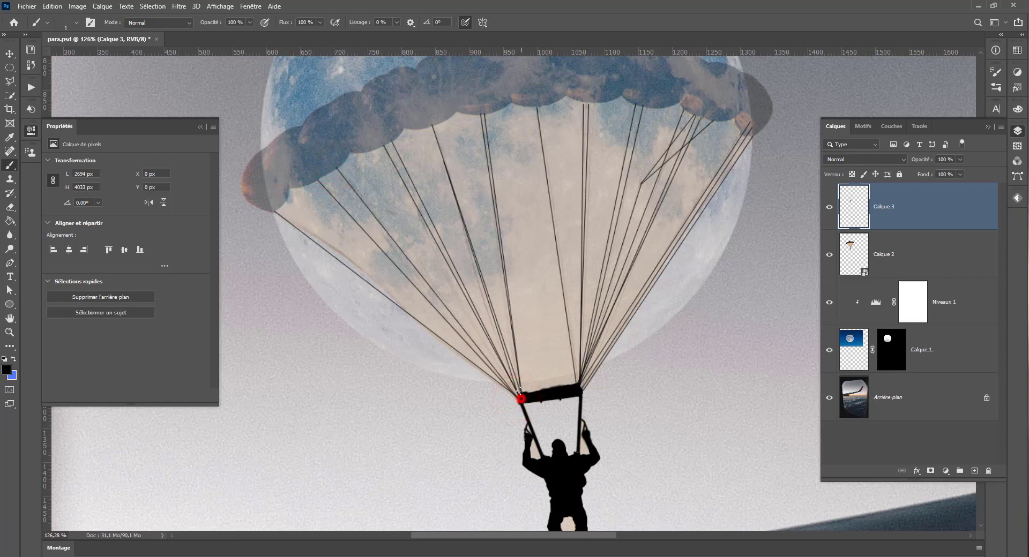
Paint a shorter line up from the bar's left end and fork its upper end into three branches spreading toward the canopy's left side
{"action": "left_click", "coordinate": [395, 215], "text": "shift"}
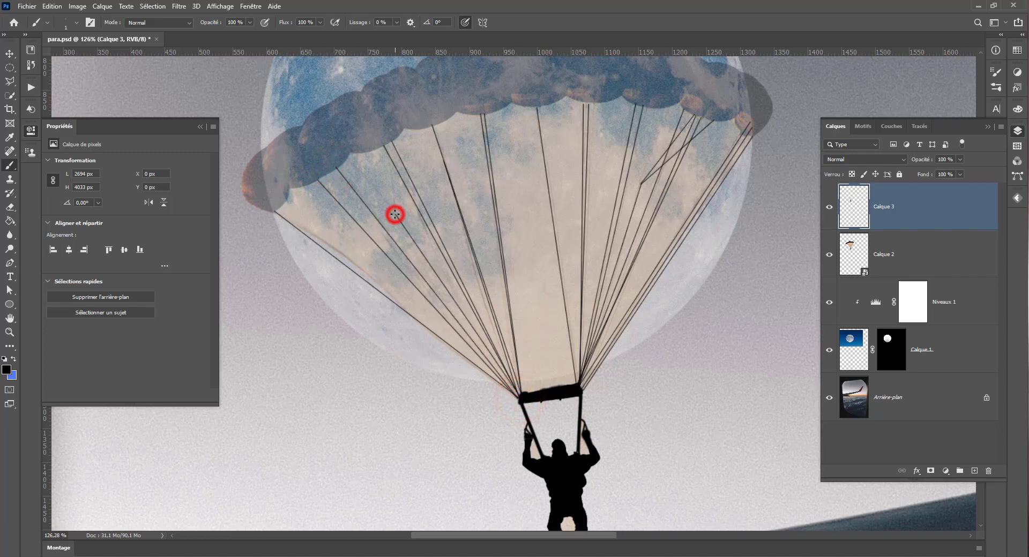
{"action": "left_click", "coordinate": [390, 151], "text": "shift"}
{"action": "left_click", "coordinate": [396, 215]}
{"action": "left_click", "coordinate": [364, 203], "text": "shift"}
{"action": "left_click", "coordinate": [397, 215]}
{"action": "left_click", "coordinate": [347, 154], "text": "shift"}
Hide Calque 2 and check the painted jumper and suspension lines against the moon
{"action": "scroll", "coordinate": [411, 306], "scroll_direction": "down", "scroll_amount": 5}
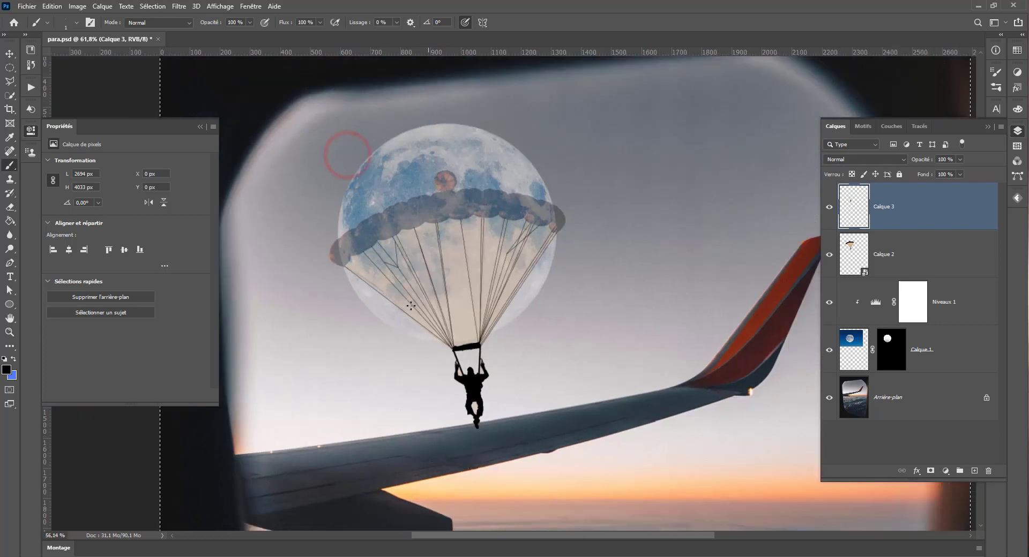
{"action": "scroll", "coordinate": [411, 305], "scroll_direction": "down", "scroll_amount": 2}
{"action": "left_click", "coordinate": [828, 254]}
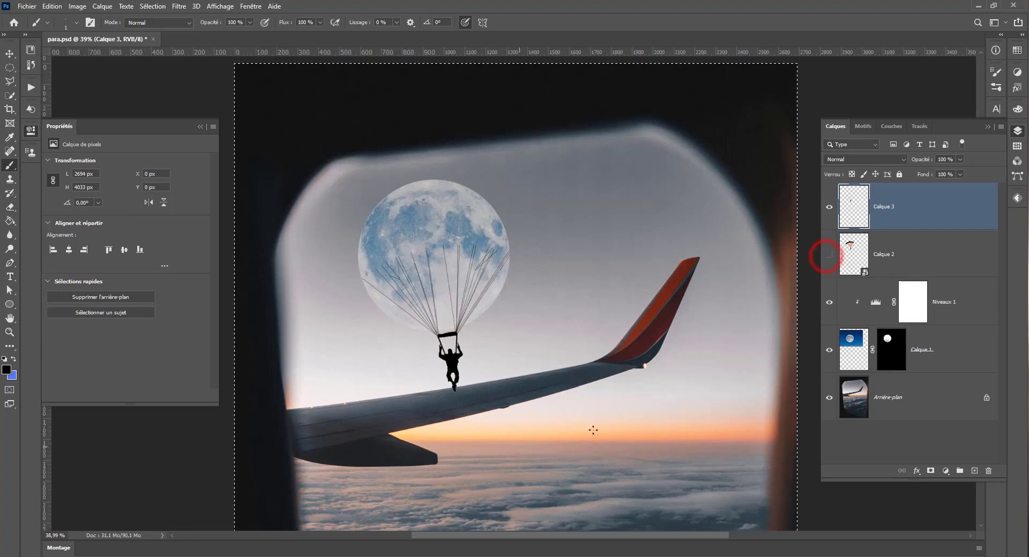
{"action": "scroll", "coordinate": [336, 354], "scroll_direction": "up", "scroll_amount": 2}
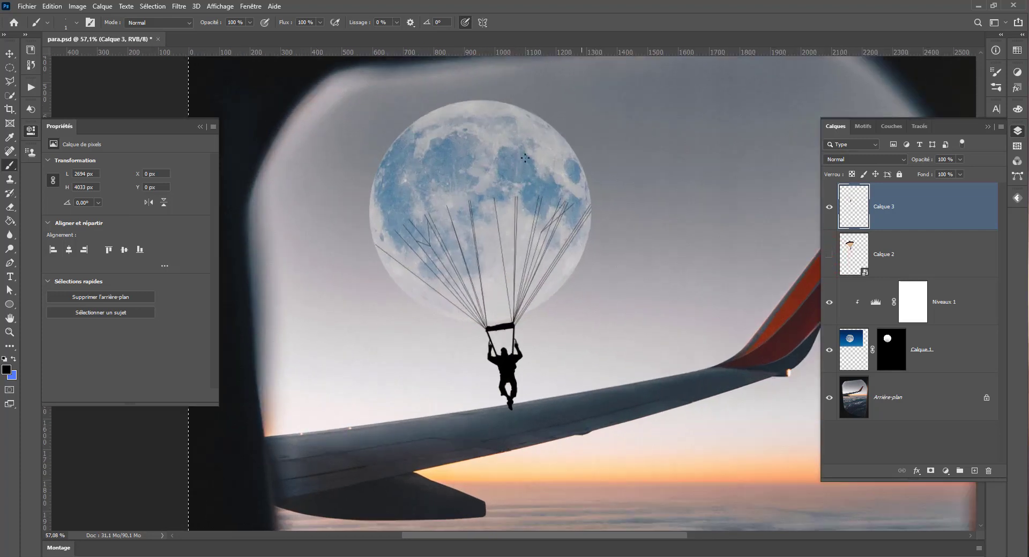
{"action": "scroll", "coordinate": [427, 342], "scroll_direction": "down", "scroll_amount": 2}
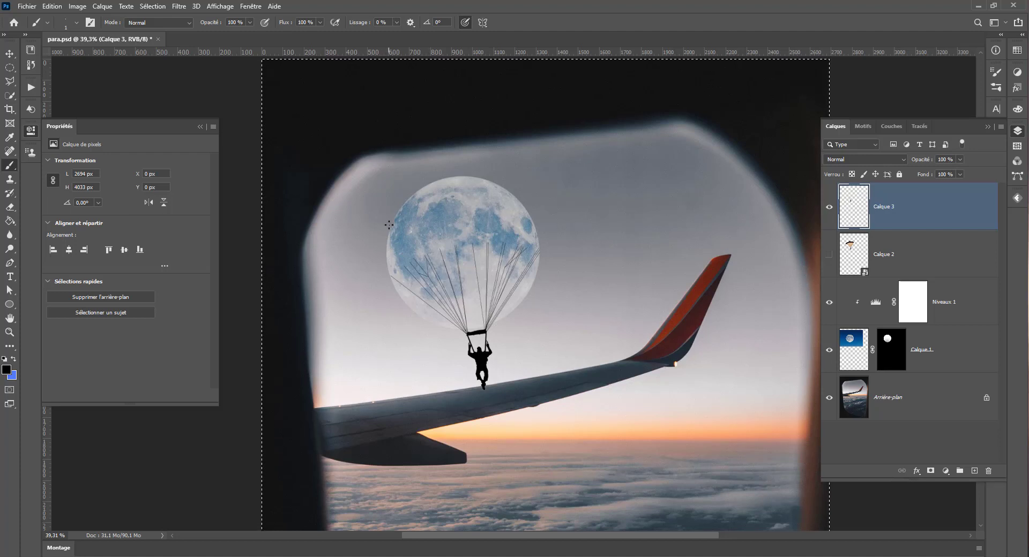
Deselect the canvas selection and move the Calque 3 parachutist slightly down, to about X 604 px, Y 968 px
{"action": "key", "text": "v"}
{"action": "scroll", "coordinate": [535, 464], "scroll_direction": "down", "scroll_amount": 1}
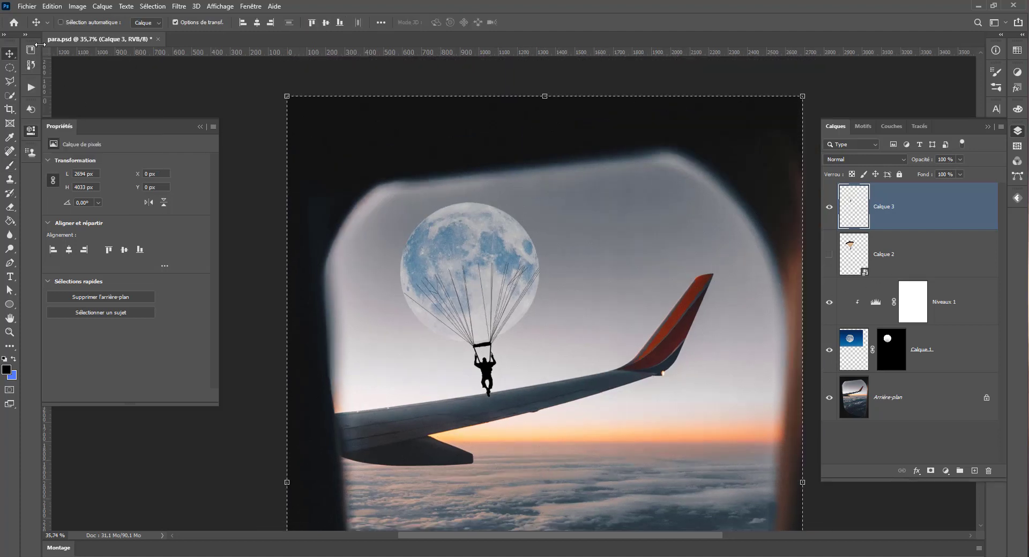
{"action": "scroll", "coordinate": [343, 434], "scroll_direction": "down", "scroll_amount": 1}
{"action": "scroll", "coordinate": [406, 404], "scroll_direction": "up", "scroll_amount": 2}
{"action": "left_click_drag", "start_coordinate": [500, 435], "coordinate": [443, 312]}
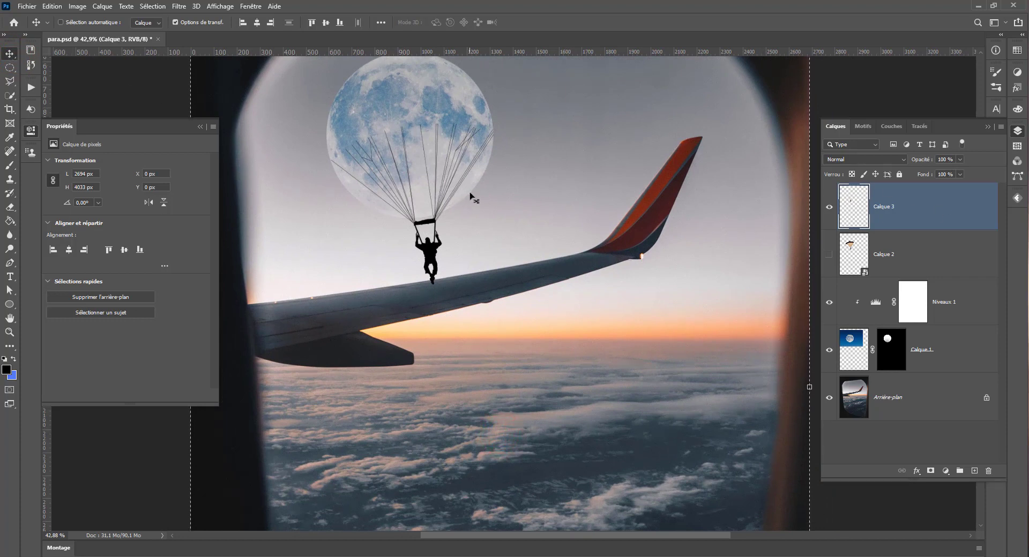
{"action": "key", "text": "ctrl+d"}
{"action": "left_click_drag", "start_coordinate": [427, 246], "coordinate": [432, 271]}
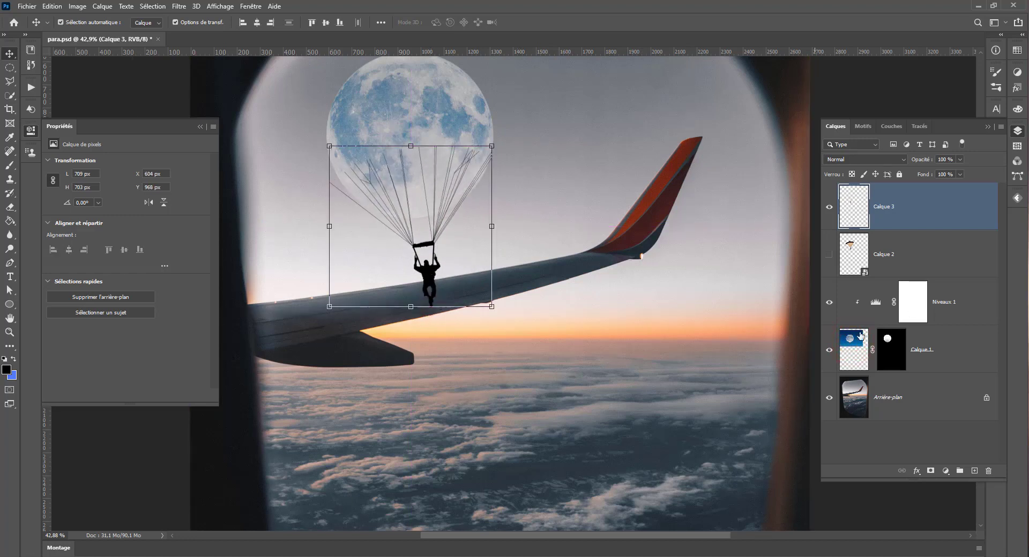
Move Calque 3 and the moon on Calque 1 together higher in the window, and nudge Calque 3 to about X 793 px, Y 762 px
{"action": "left_click", "coordinate": [966, 344], "text": "ctrl"}
{"action": "scroll", "coordinate": [509, 308], "scroll_direction": "up", "scroll_amount": 2}
{"action": "scroll", "coordinate": [457, 281], "scroll_direction": "down", "scroll_amount": 5}
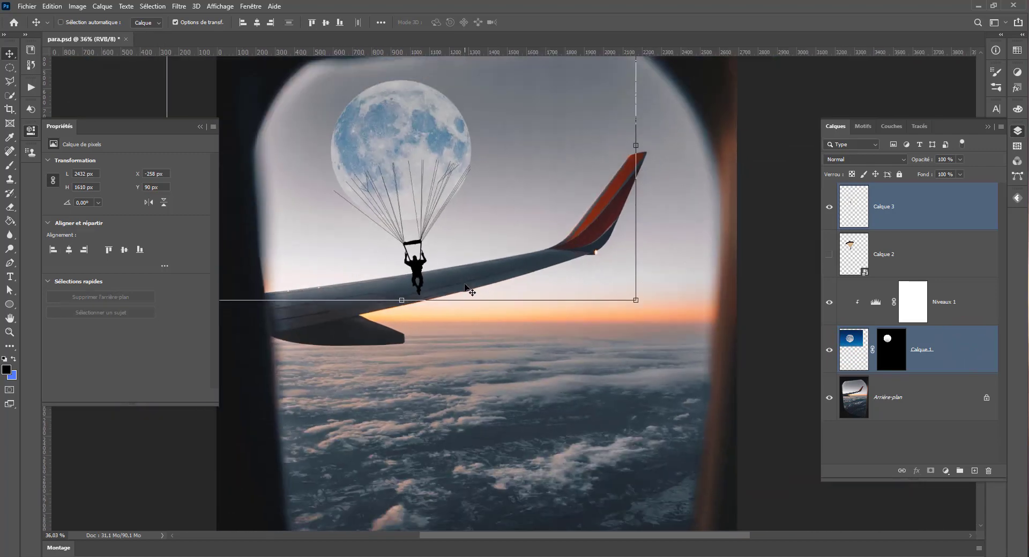
{"action": "left_click_drag", "start_coordinate": [416, 181], "coordinate": [443, 156]}
{"action": "left_click_drag", "start_coordinate": [442, 158], "coordinate": [432, 154]}
{"action": "left_click", "coordinate": [874, 226]}
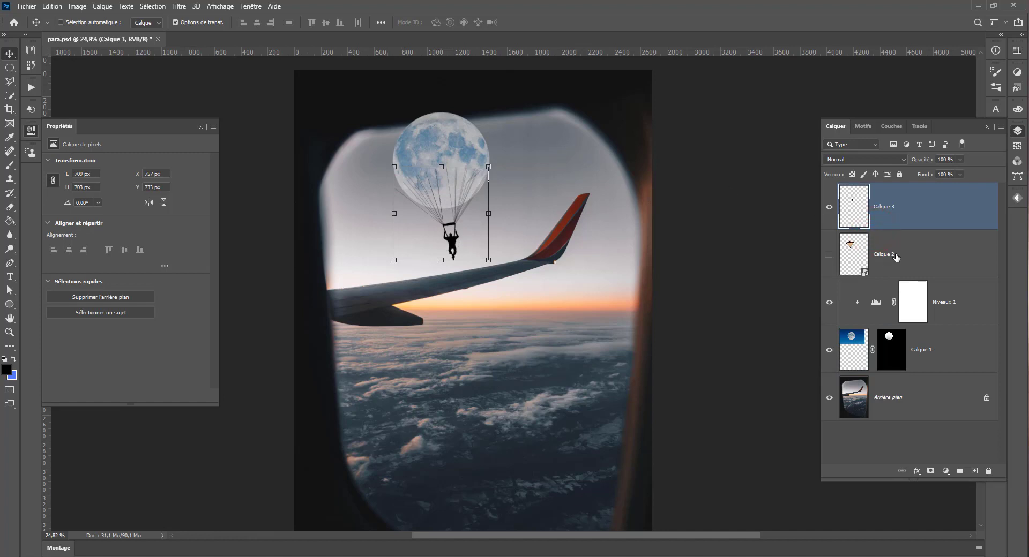
{"action": "left_click_drag", "start_coordinate": [454, 244], "coordinate": [458, 249]}
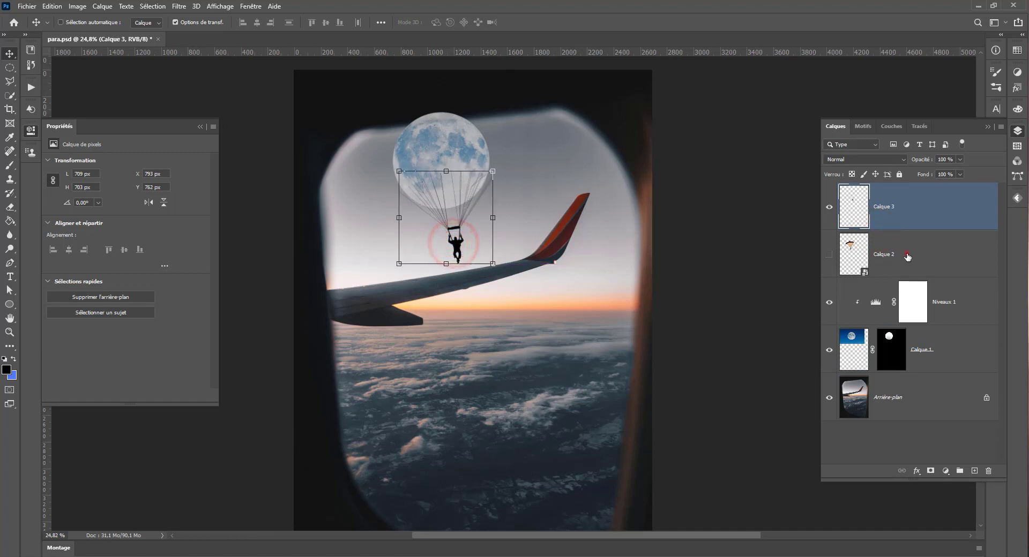
Move Calque 2 directly above Arrière-plan in the layer order and place it in a new group
{"action": "left_click", "coordinate": [906, 254]}
{"action": "left_click_drag", "start_coordinate": [869, 259], "coordinate": [859, 369]}
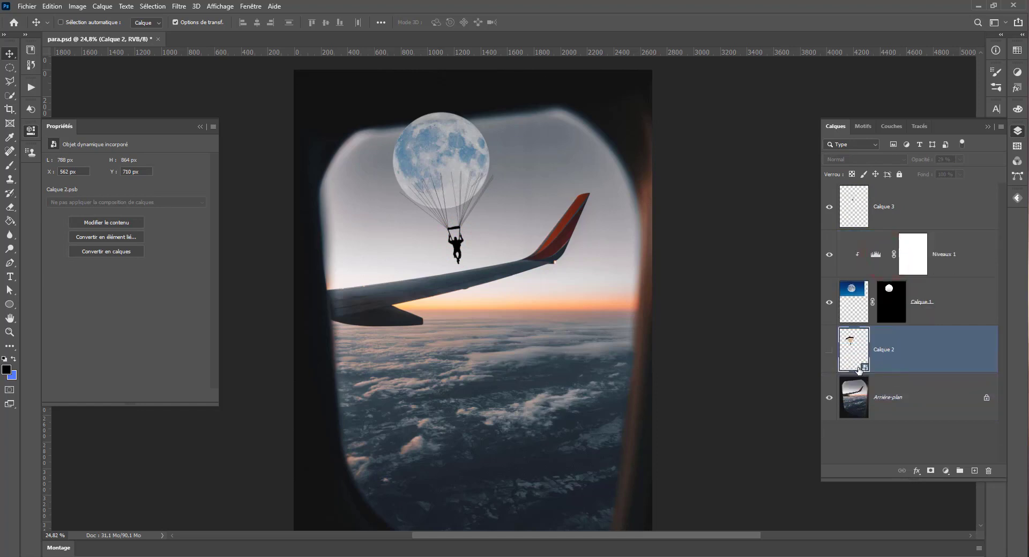
{"action": "key", "text": "ctrl+g"}
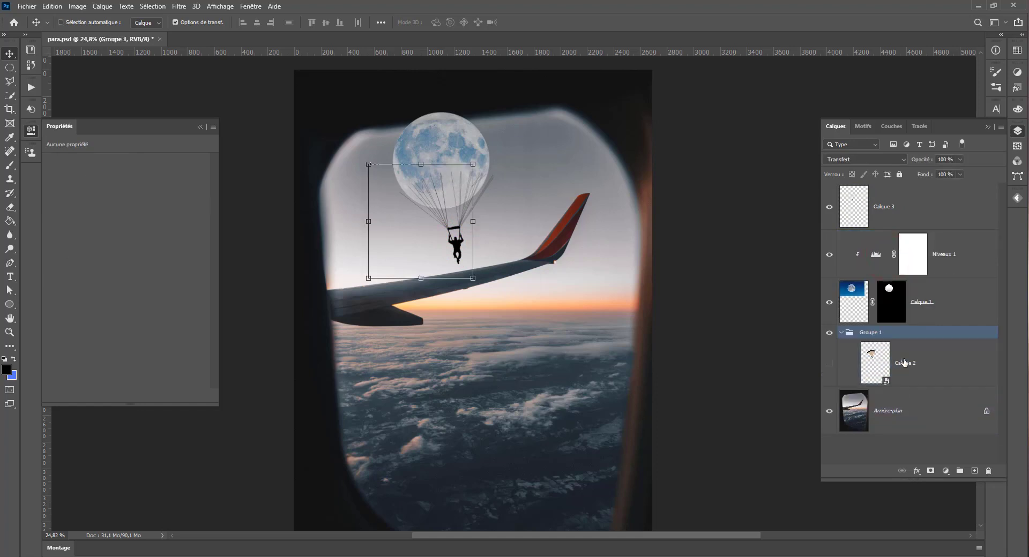
Rename the group as ref, collapse it and hide it
{"action": "double_click", "coordinate": [879, 335]}
{"action": "type", "text": "ref"}
{"action": "key", "text": "Return"}
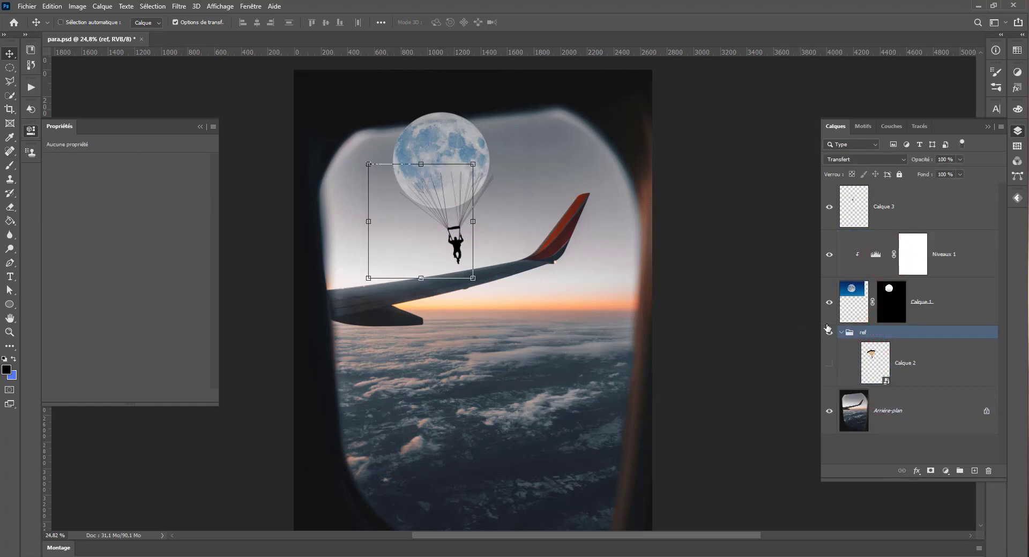
{"action": "left_click", "coordinate": [842, 335]}
{"action": "left_click", "coordinate": [829, 332]}
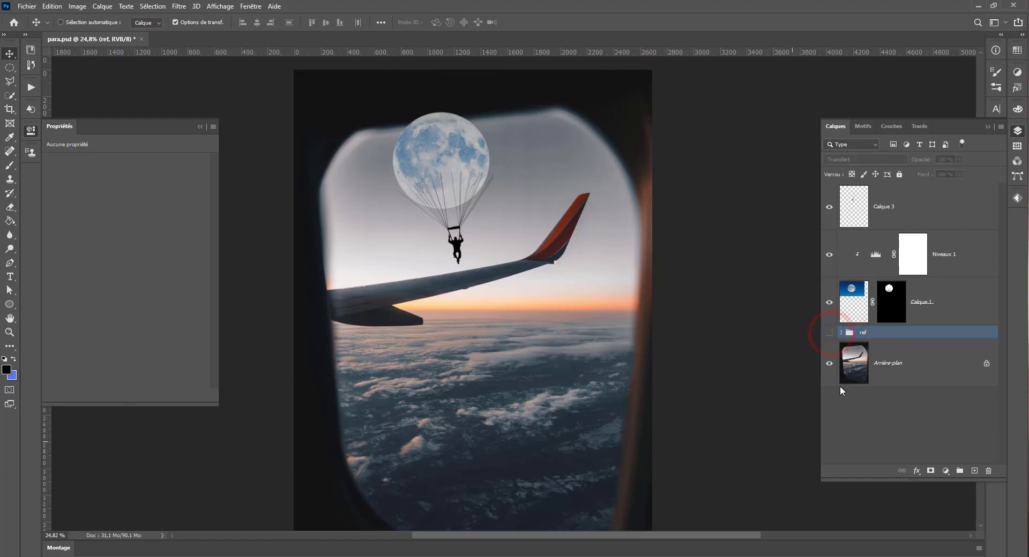
Reposition the Calque 3 parachutist under the moon, at X 777 px and Y 738 px
{"action": "left_click", "coordinate": [905, 211]}
{"action": "left_click_drag", "start_coordinate": [452, 233], "coordinate": [461, 231]}
{"action": "key", "text": "Down"}
{"action": "key", "text": "Down"}
{"action": "key", "text": "Down"}
{"action": "key", "text": "Down"}
{"action": "key", "text": "Down"}
{"action": "key", "text": "Down"}
{"action": "key", "text": "Down"}
{"action": "key", "text": "Down"}
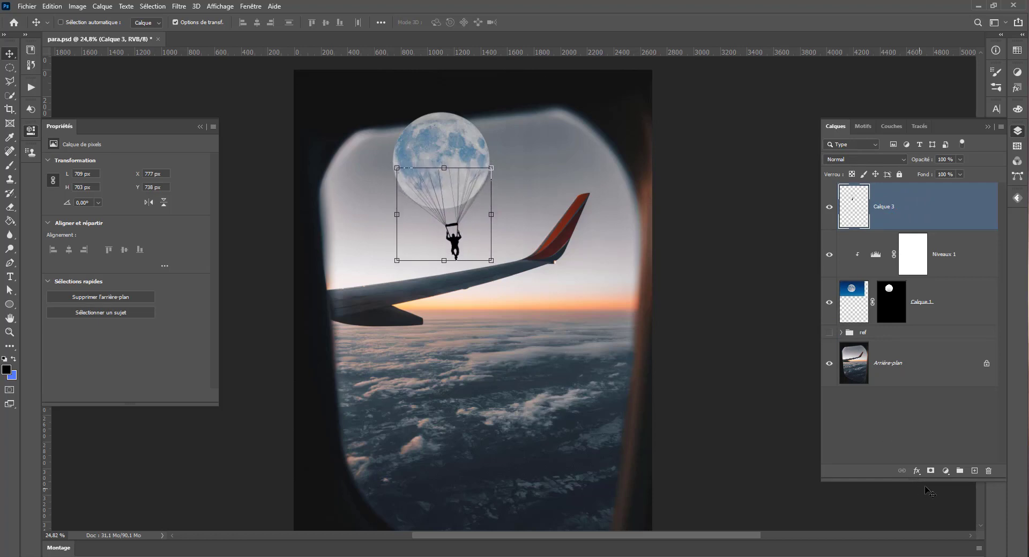
Add a mask to Calque 3 and paint out the upper suspension lines over the moon with a soft black 452 px brush at 89% opacity
{"action": "left_click", "coordinate": [931, 471]}
{"action": "left_click", "coordinate": [10, 166]}
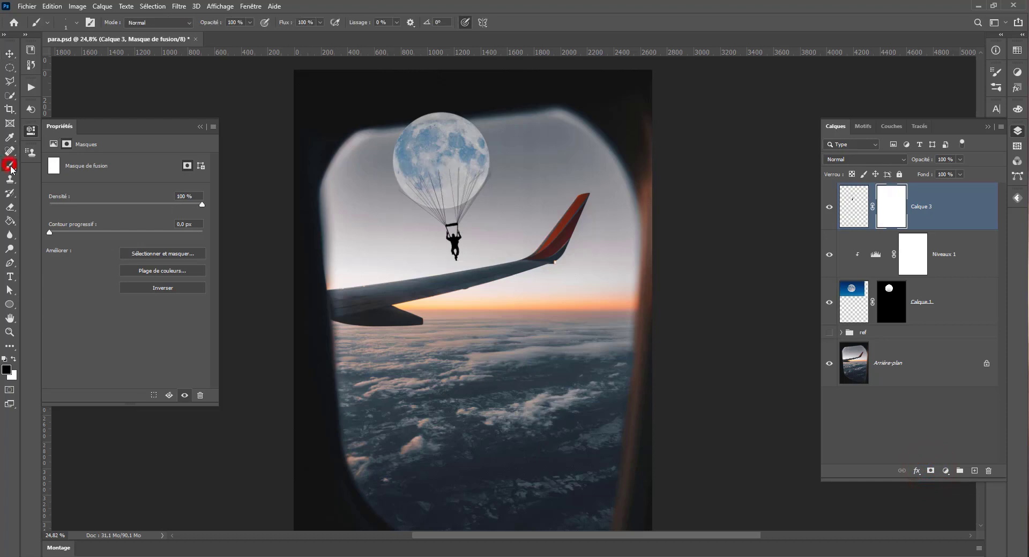
{"action": "right_click", "coordinate": [425, 184]}
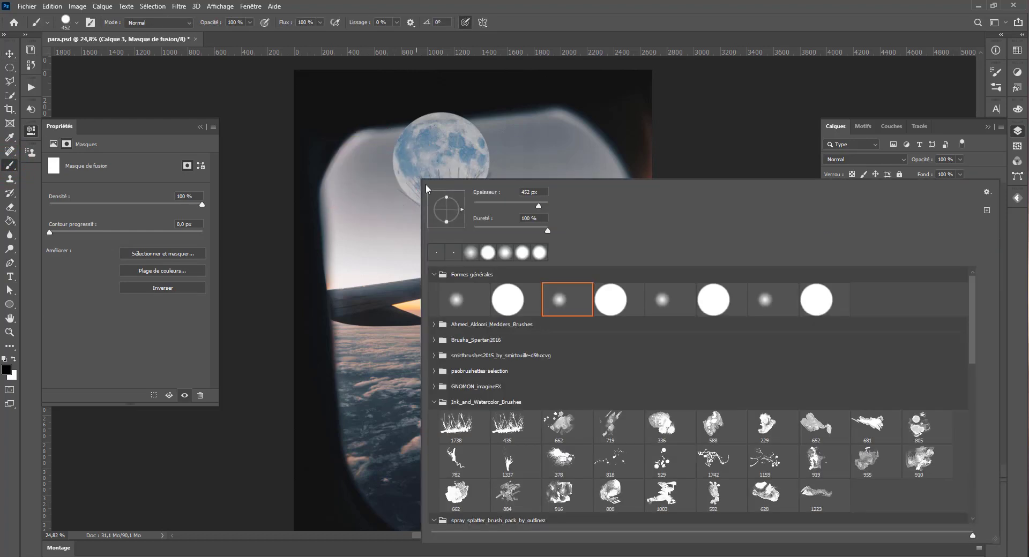
{"action": "left_click", "coordinate": [514, 228]}
{"action": "left_click", "coordinate": [248, 416]}
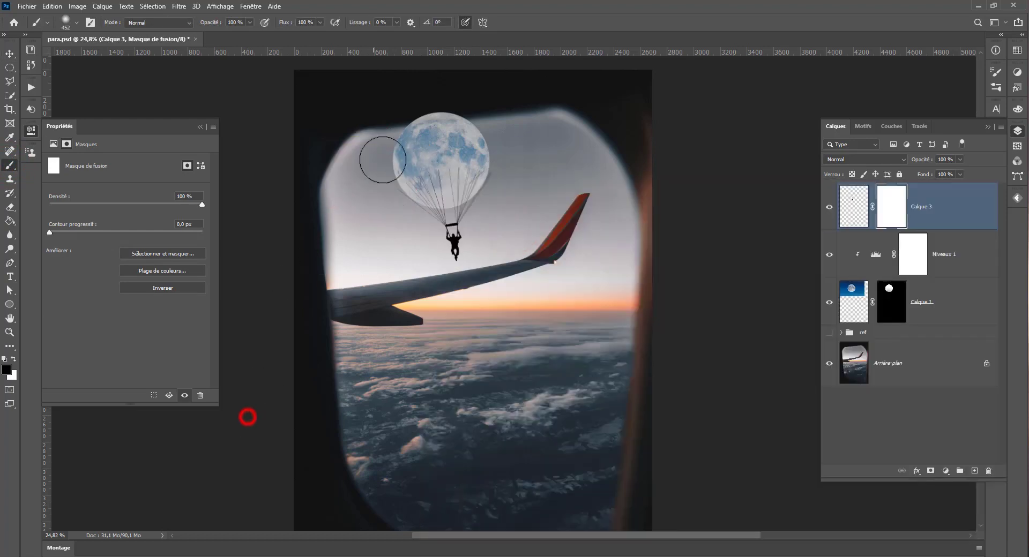
{"action": "left_click", "coordinate": [250, 22]}
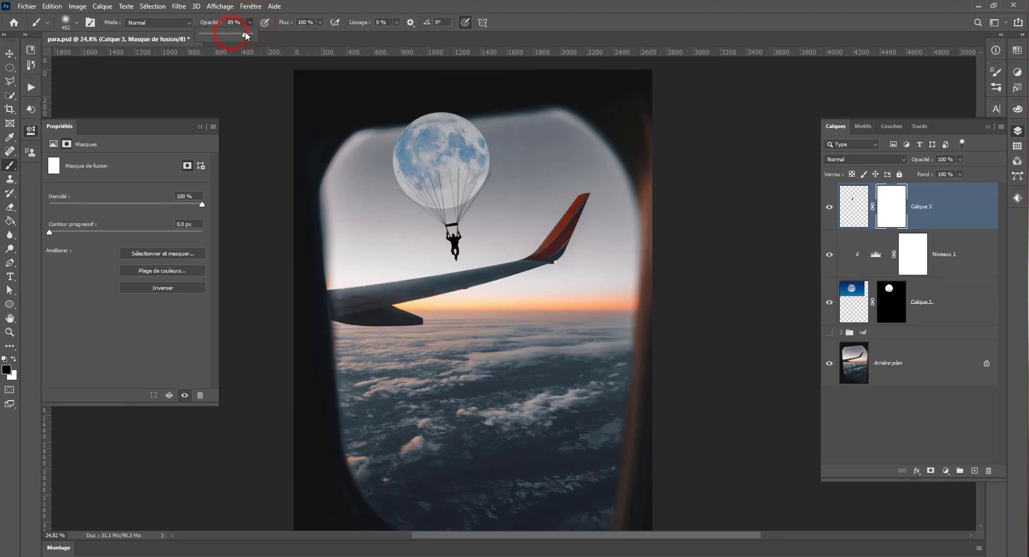
{"action": "mouse_move", "coordinate": [409, 183]}
{"action": "left_mouse_down"}
{"action": "mouse_move", "coordinate": [509, 163]}
{"action": "mouse_move", "coordinate": [496, 164]}
{"action": "left_mouse_up"}
{"action": "scroll", "coordinate": [441, 214], "scroll_direction": "up", "scroll_amount": 1}
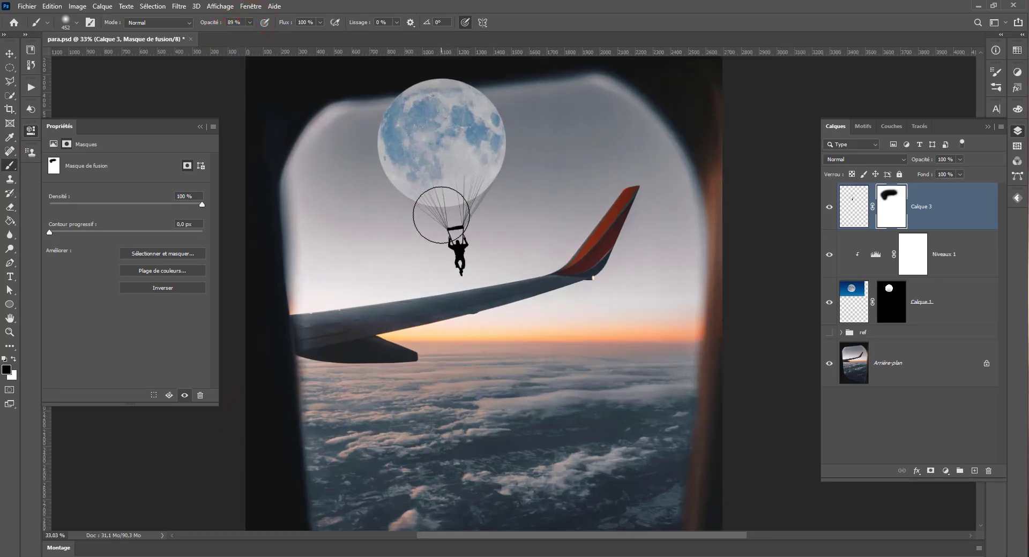
Partly restore the suspension lines over the moon's lower part by painting white on Calque 3's mask with 19% brush opacity
{"action": "key", "text": "x"}
{"action": "left_click", "coordinate": [426, 180]}
{"action": "left_click", "coordinate": [469, 181]}
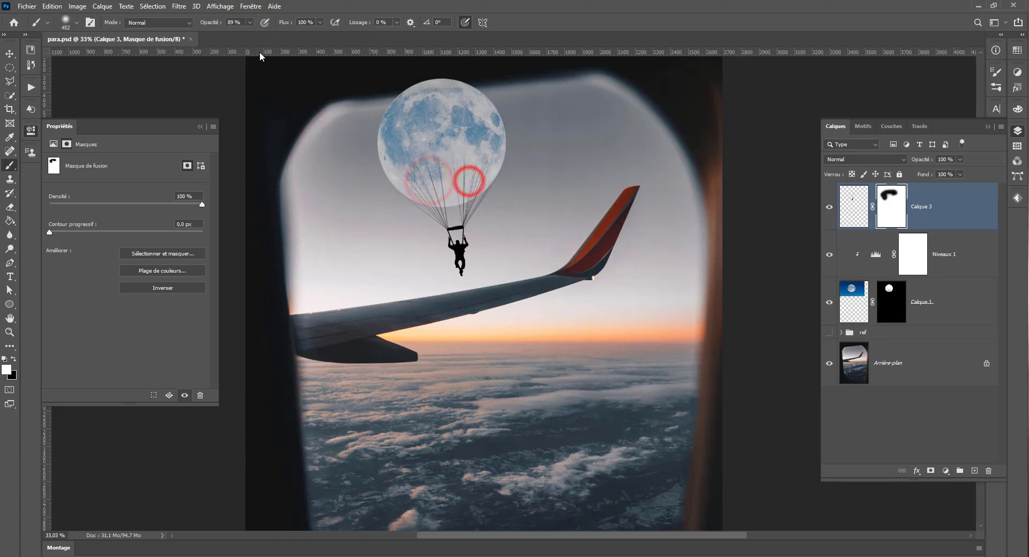
{"action": "left_click", "coordinate": [249, 21]}
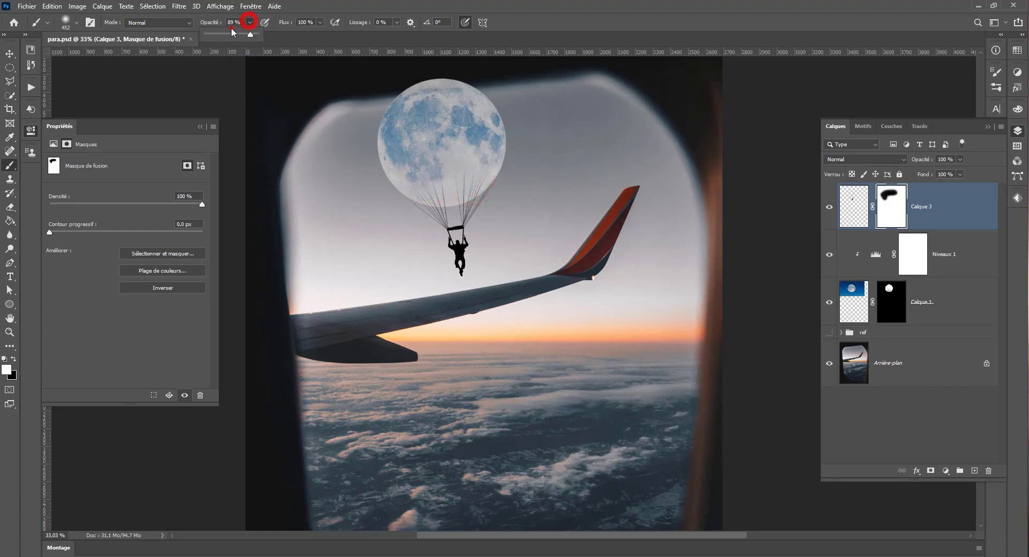
{"action": "left_click", "coordinate": [224, 33]}
{"action": "left_click", "coordinate": [441, 186]}
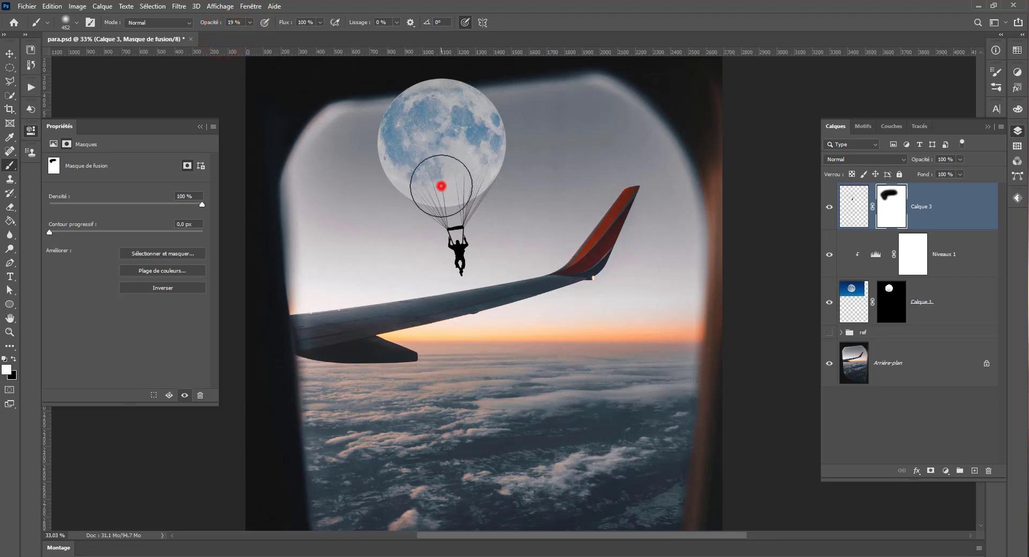
{"action": "left_click", "coordinate": [485, 184]}
Fade the upper ends of the suspension lines on Calque 3's mask using a black brush of 219 px at 100% opacity
{"action": "scroll", "coordinate": [485, 193], "scroll_direction": "up", "scroll_amount": 5}
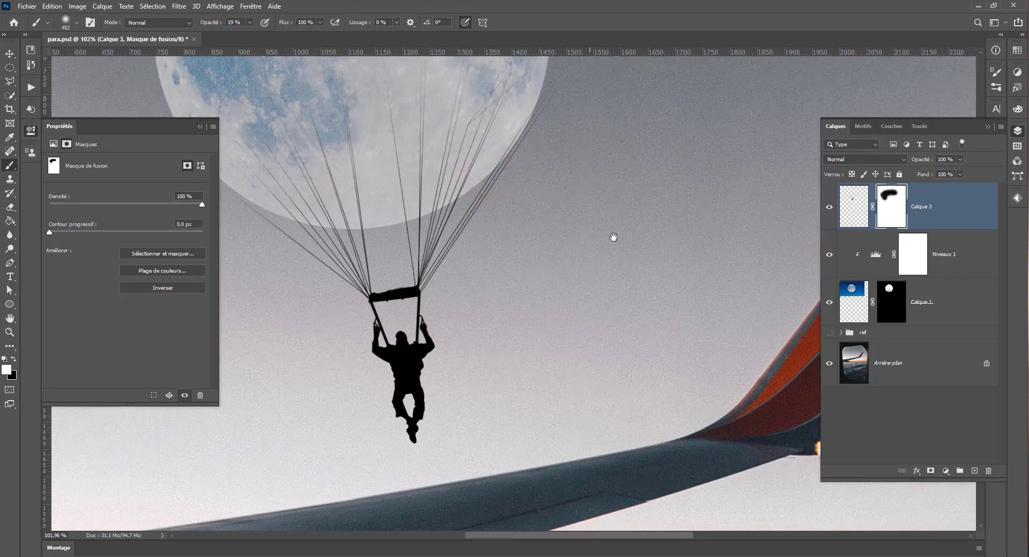
{"action": "left_click_drag", "start_coordinate": [614, 236], "coordinate": [677, 306]}
{"action": "key", "text": "x"}
{"action": "left_click", "coordinate": [609, 211]}
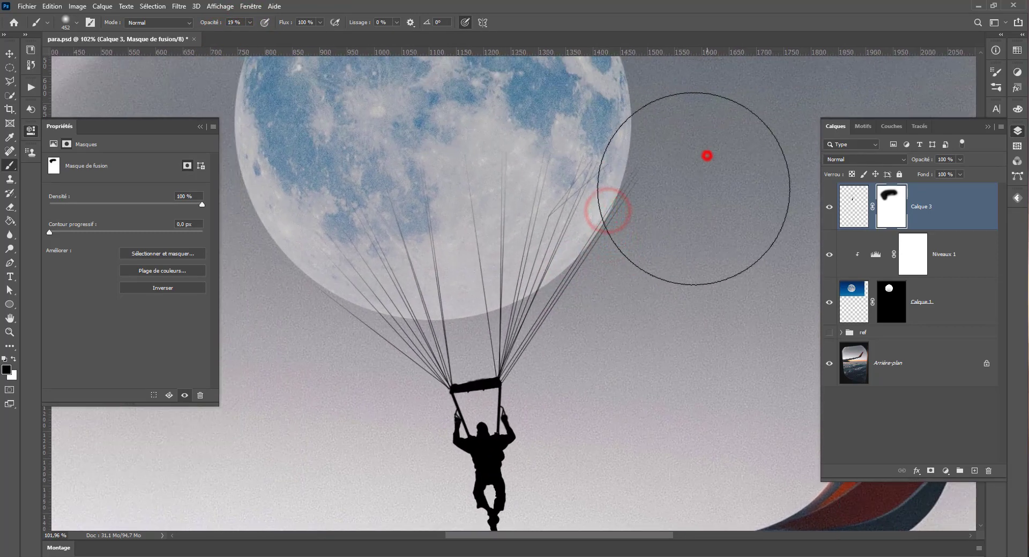
{"action": "left_click_drag", "start_coordinate": [700, 176], "coordinate": [665, 184]}
{"action": "left_click", "coordinate": [252, 21]}
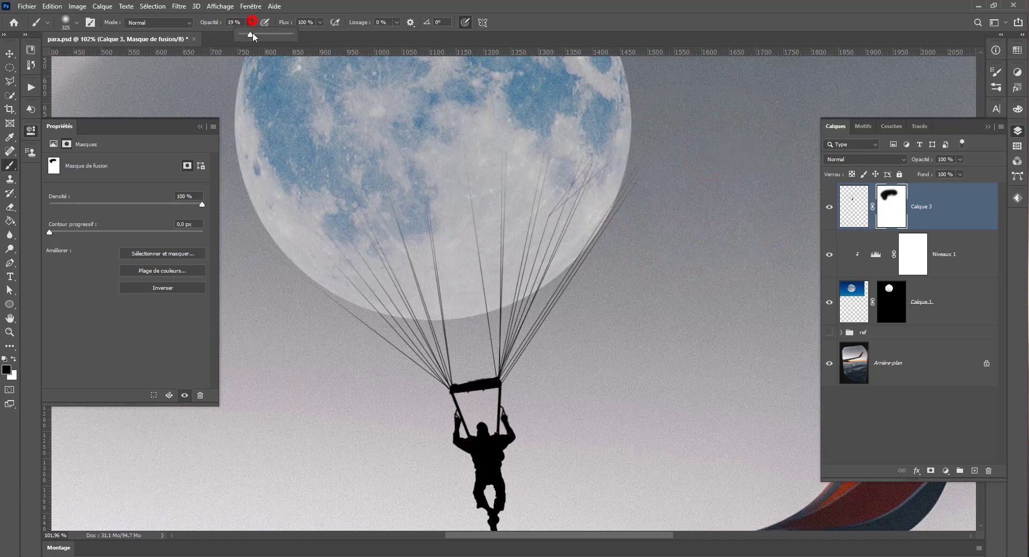
{"action": "left_click_drag", "start_coordinate": [251, 35], "coordinate": [300, 38]}
{"action": "left_click_drag", "start_coordinate": [697, 208], "coordinate": [667, 208]}
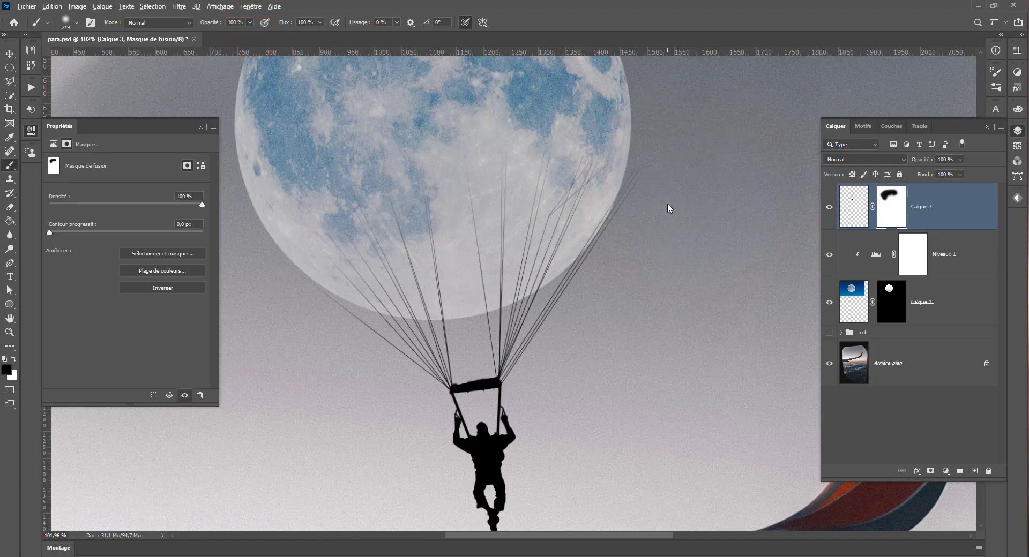
{"action": "mouse_move", "coordinate": [675, 172]}
{"action": "left_mouse_down"}
{"action": "mouse_move", "coordinate": [671, 199]}
{"action": "mouse_move", "coordinate": [672, 189]}
{"action": "left_mouse_up"}
{"action": "mouse_move", "coordinate": [668, 191]}
{"action": "left_mouse_down"}
{"action": "mouse_move", "coordinate": [670, 208]}
{"action": "mouse_move", "coordinate": [654, 193]}
{"action": "mouse_move", "coordinate": [660, 220]}
{"action": "mouse_move", "coordinate": [402, 184]}
{"action": "mouse_move", "coordinate": [446, 161]}
{"action": "mouse_move", "coordinate": [375, 161]}
{"action": "left_mouse_up"}
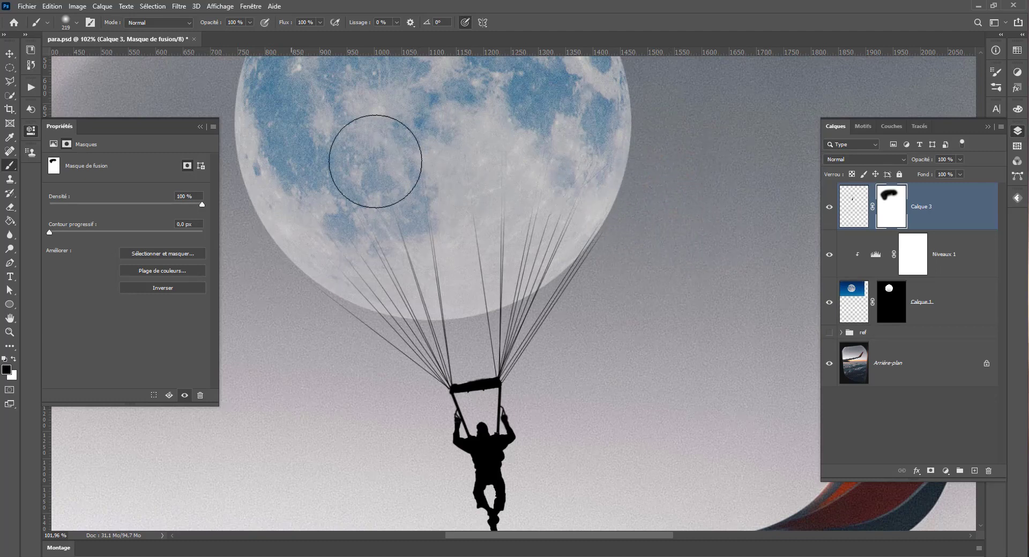
Nudge the parachutist on Calque 3 up by 18 px to Y 720 px
{"action": "scroll", "coordinate": [294, 284], "scroll_direction": "down", "scroll_amount": 3, "text": "alt"}
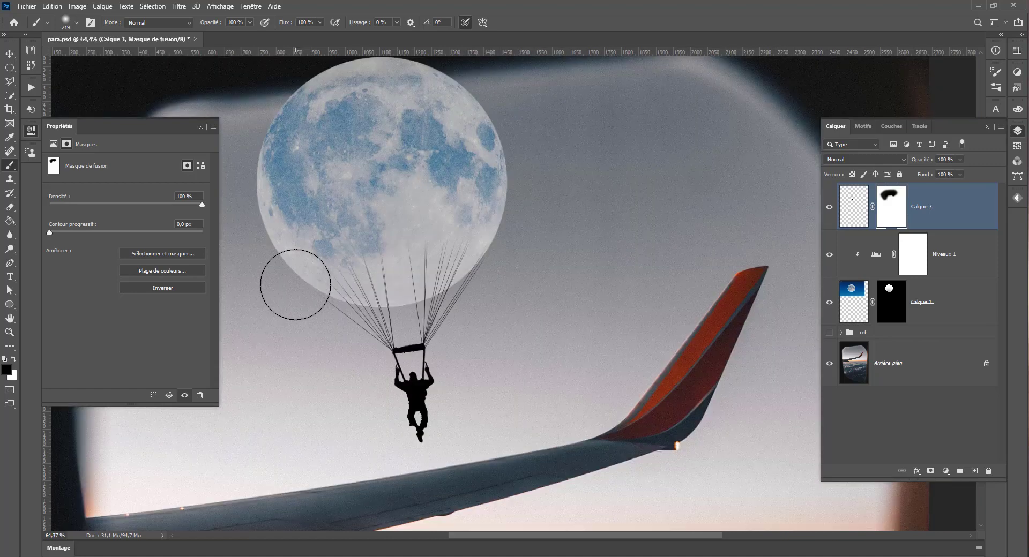
{"action": "scroll", "coordinate": [295, 285], "scroll_direction": "down", "scroll_amount": 4, "text": "alt"}
{"action": "left_click", "coordinate": [9, 53]}
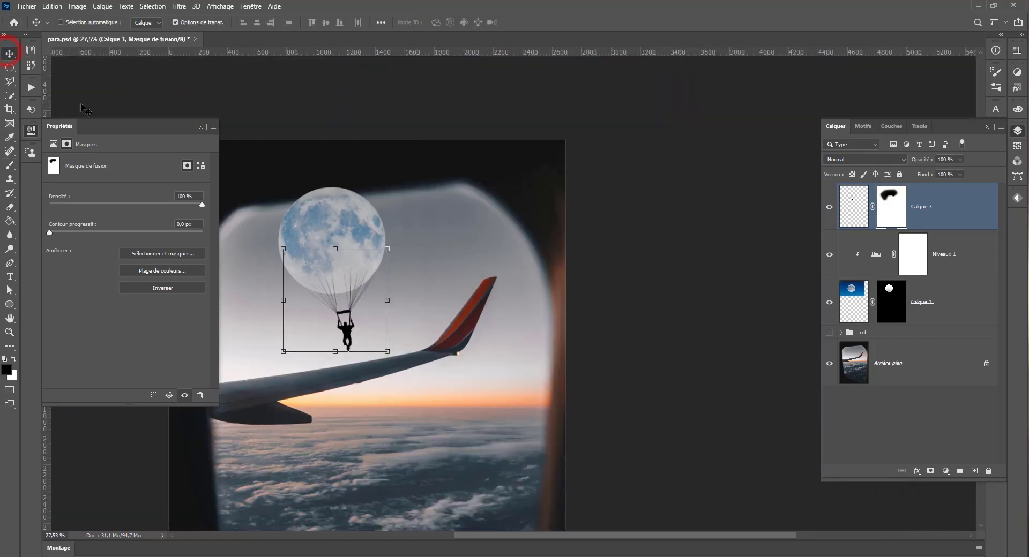
{"action": "key", "text": "Up"}
{"action": "key", "text": "Up"}
{"action": "key", "text": "Up"}
{"action": "key", "text": "Up"}
{"action": "key", "text": "Up"}
{"action": "key", "text": "Up"}
{"action": "key", "text": "Up"}
{"action": "key", "text": "Up"}
{"action": "key", "text": "Up"}
{"action": "key", "text": "Up"}
{"action": "key", "text": "Up"}
{"action": "key", "text": "Up"}
{"action": "key", "text": "Up"}
{"action": "key", "text": "Up"}
{"action": "key", "text": "Up"}
{"action": "key", "text": "Up"}
{"action": "key", "text": "Up"}
{"action": "key", "text": "Up"}
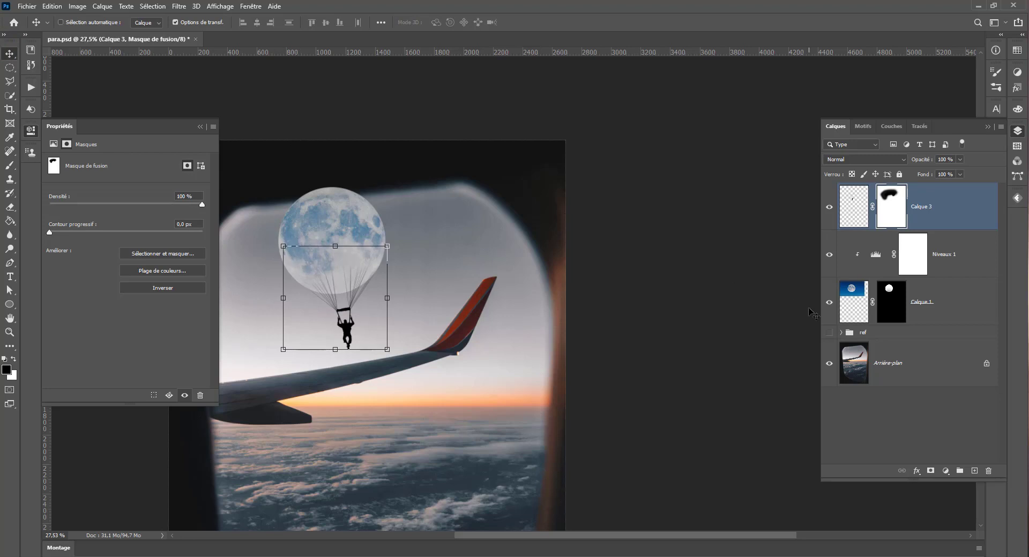
On Calque 1's mask, paint with a soft black 124 px brush to hide the moon's top where it overlaps the window frame
{"action": "left_click", "coordinate": [11, 70]}
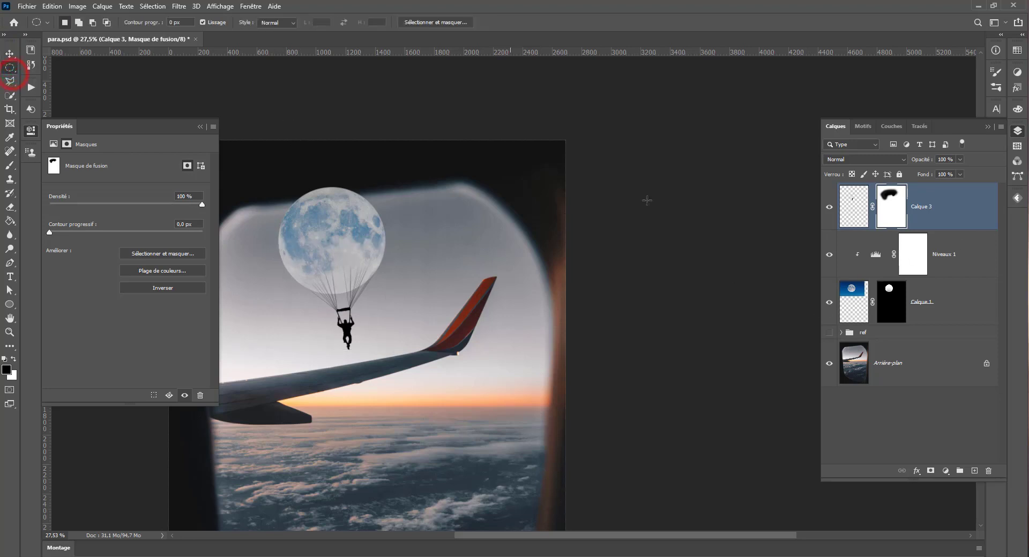
{"action": "left_click", "coordinate": [891, 300]}
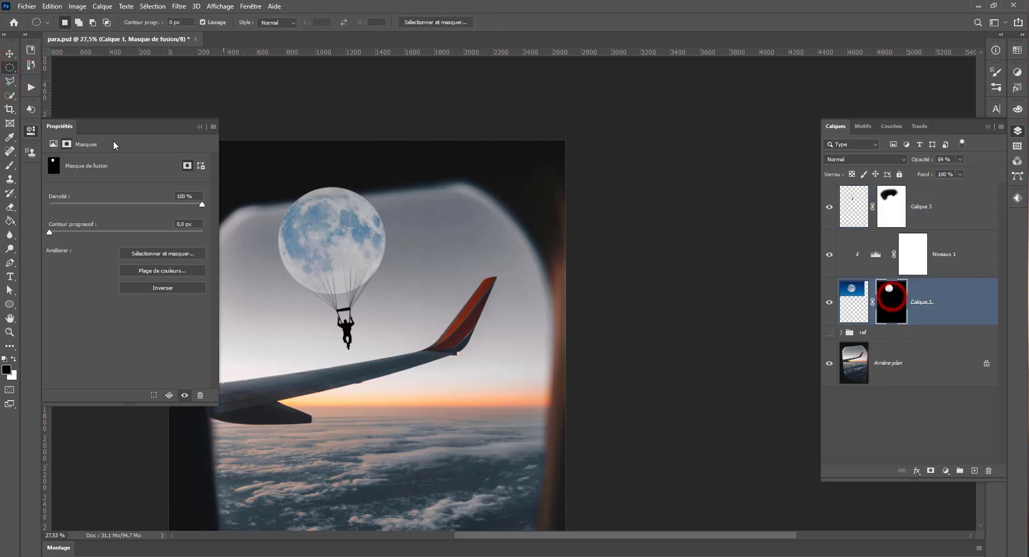
{"action": "left_click_drag", "start_coordinate": [470, 104], "coordinate": [572, 117]}
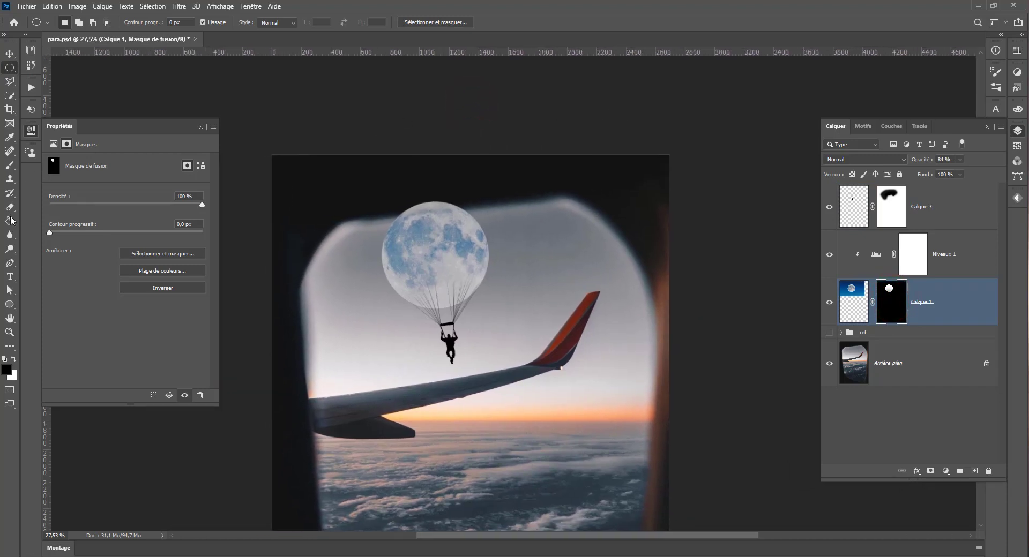
{"action": "left_click", "coordinate": [10, 263]}
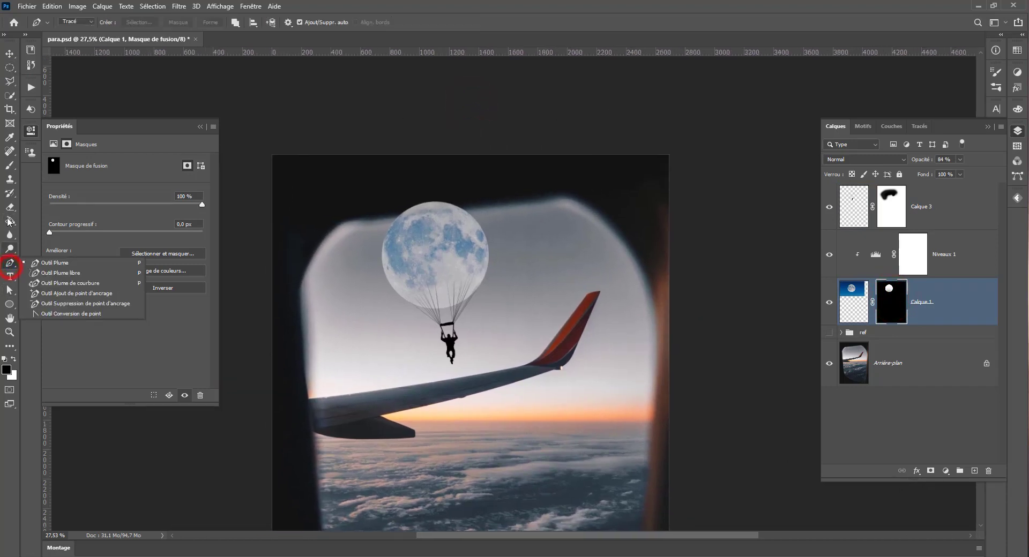
{"action": "left_click", "coordinate": [11, 164]}
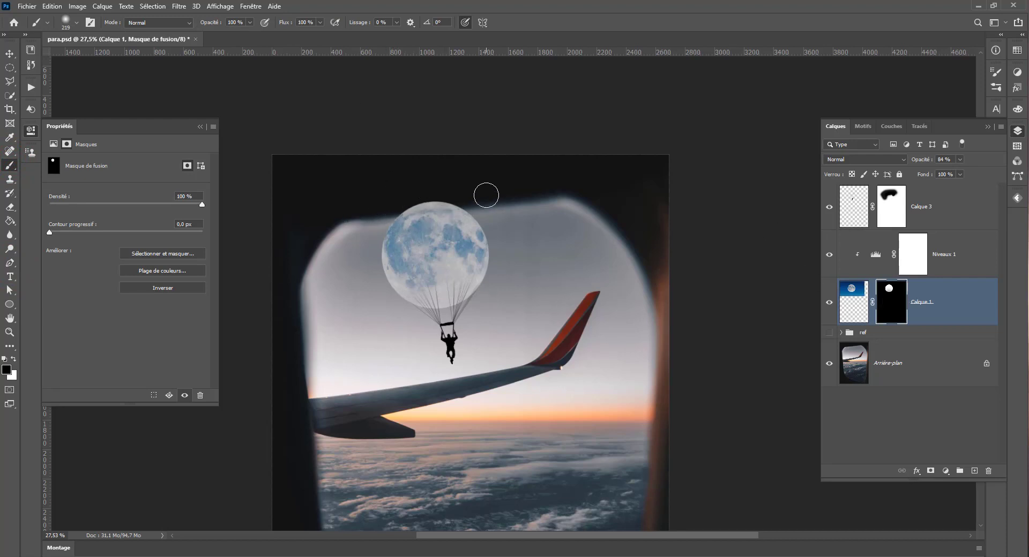
{"action": "mouse_move", "coordinate": [486, 195]}
{"action": "left_mouse_down", "text": "alt"}
{"action": "mouse_move", "coordinate": [511, 184]}
{"action": "mouse_move", "coordinate": [478, 182]}
{"action": "mouse_move", "coordinate": [434, 202]}
{"action": "mouse_move", "coordinate": [375, 206]}
{"action": "mouse_move", "coordinate": [477, 201]}
{"action": "left_mouse_up", "text": "alt"}
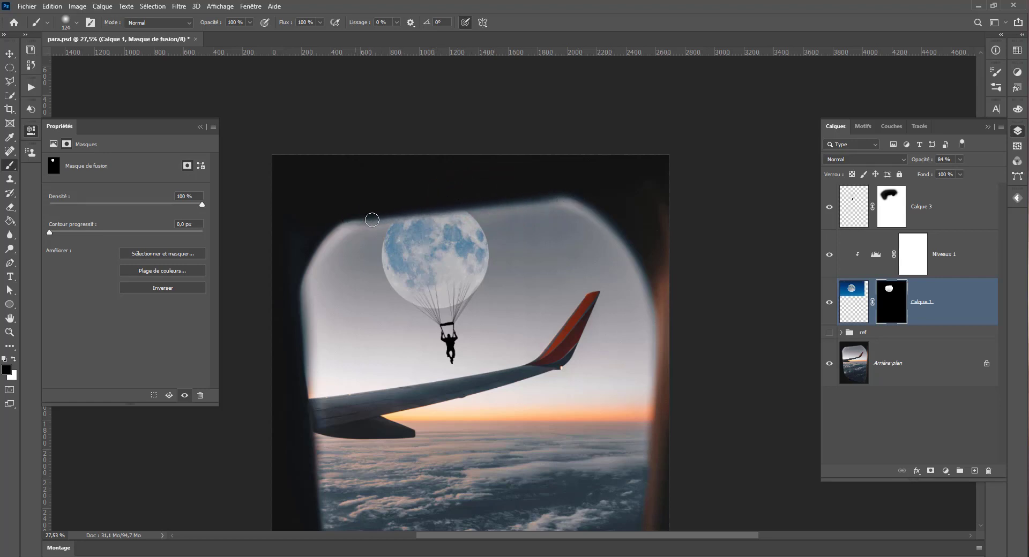
{"action": "left_click", "coordinate": [474, 203]}
{"action": "scroll", "coordinate": [386, 282], "scroll_direction": "down", "scroll_amount": 3}
{"action": "scroll", "coordinate": [484, 273], "scroll_direction": "up", "scroll_amount": 2}
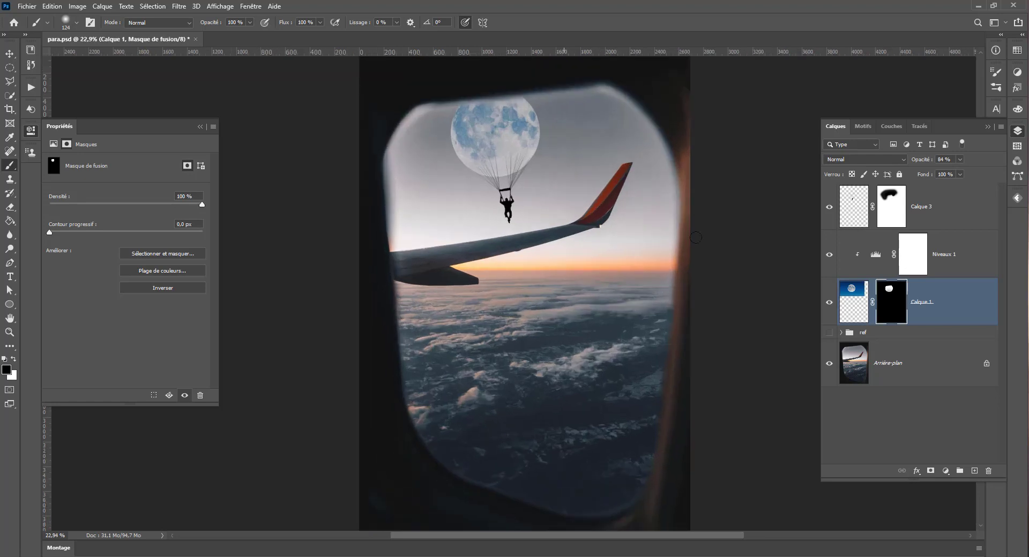
Lower the layer opacity of the Calque 3 parachutist to 73%
{"action": "left_click", "coordinate": [968, 257]}
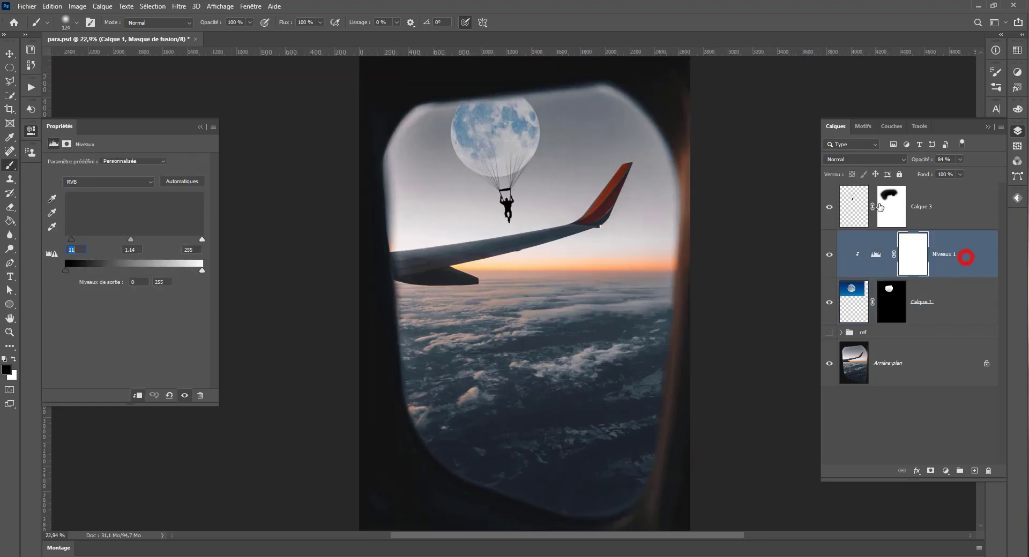
{"action": "left_click", "coordinate": [924, 206]}
{"action": "left_click", "coordinate": [959, 160]}
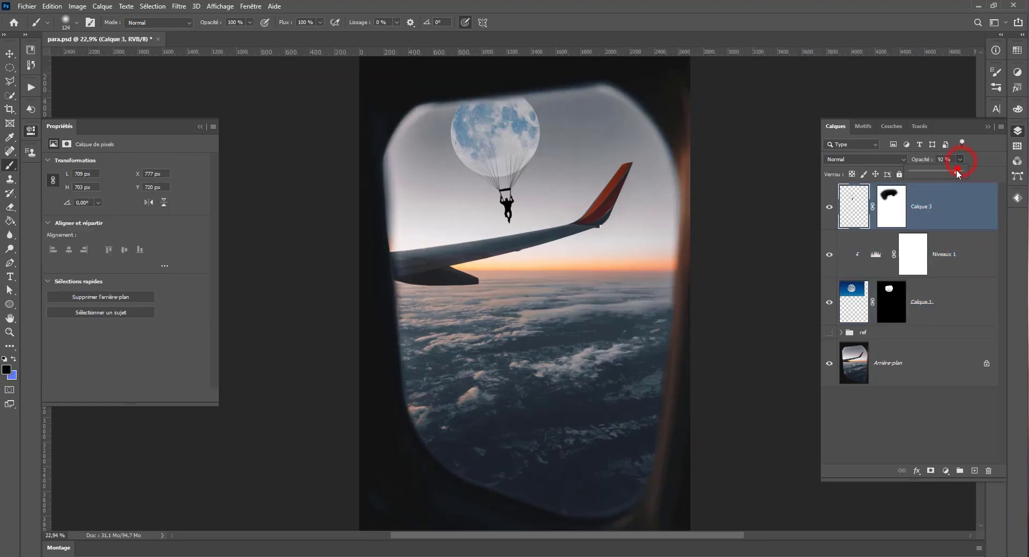
{"action": "left_click_drag", "start_coordinate": [956, 169], "coordinate": [957, 172]}
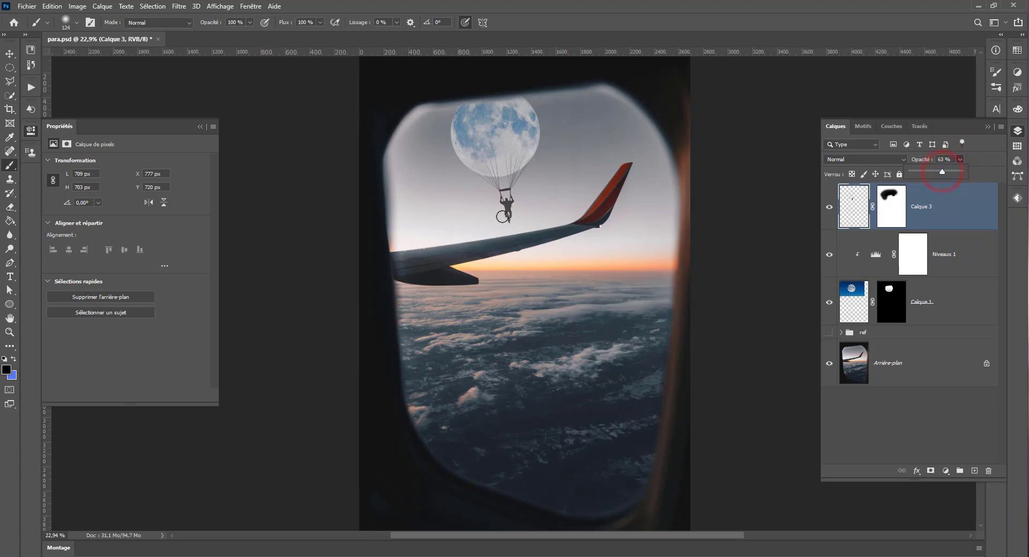
{"action": "scroll", "coordinate": [511, 190], "scroll_direction": "up", "scroll_amount": 1}
{"action": "scroll", "coordinate": [541, 194], "scroll_direction": "down", "scroll_amount": 1}
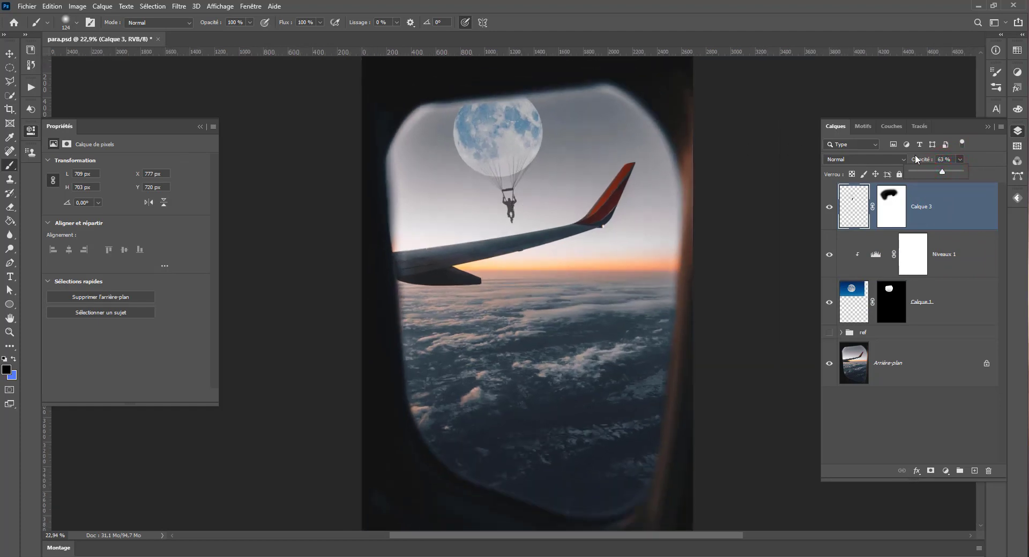
{"action": "left_click", "coordinate": [947, 171]}
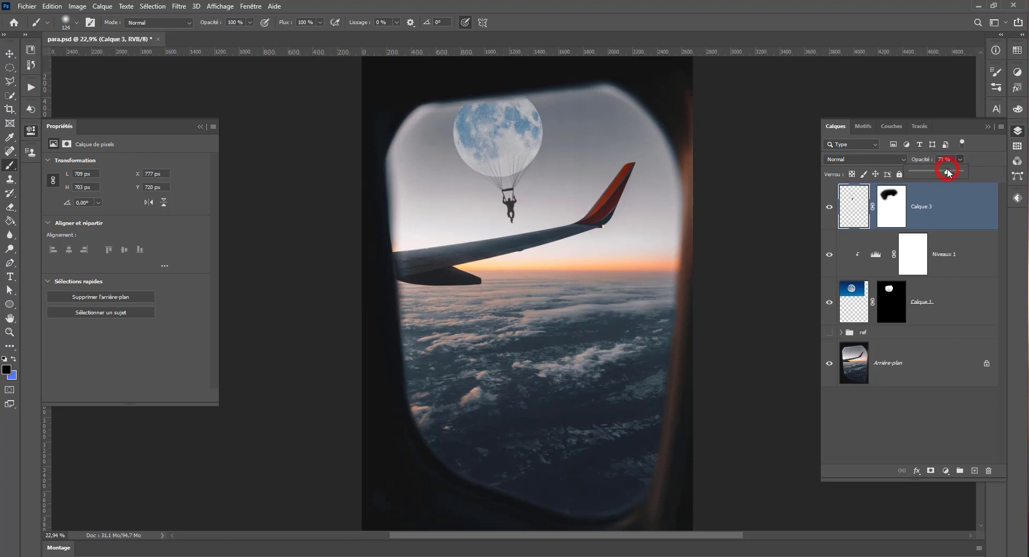
Group Calque 3, Niveaux 1 and Calque 1 and rename the group as lune +perso
{"action": "left_click", "coordinate": [951, 302], "text": "ctrl"}
{"action": "left_click", "coordinate": [945, 206]}
{"action": "left_click", "coordinate": [949, 300], "text": "ctrl"}
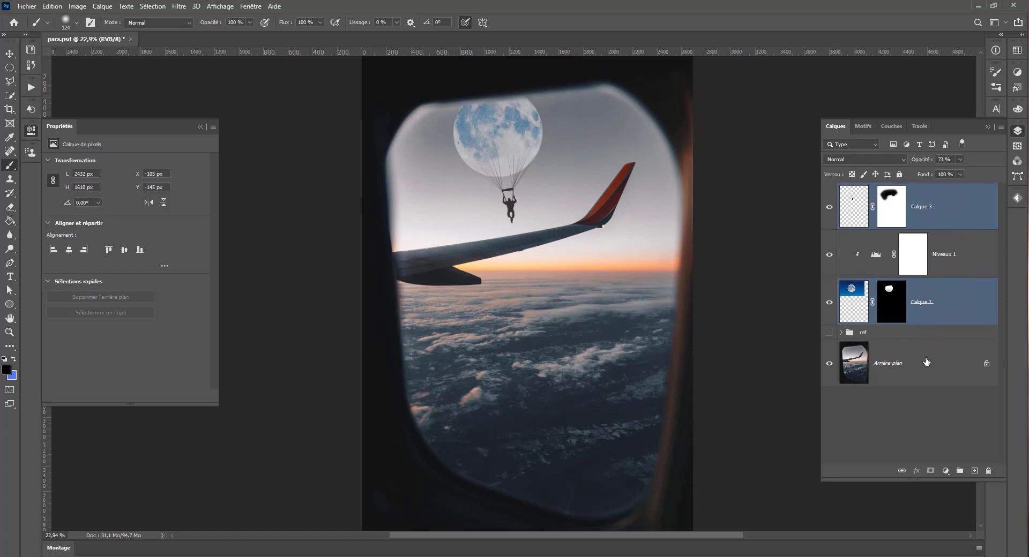
{"action": "key", "text": "ctrl+g"}
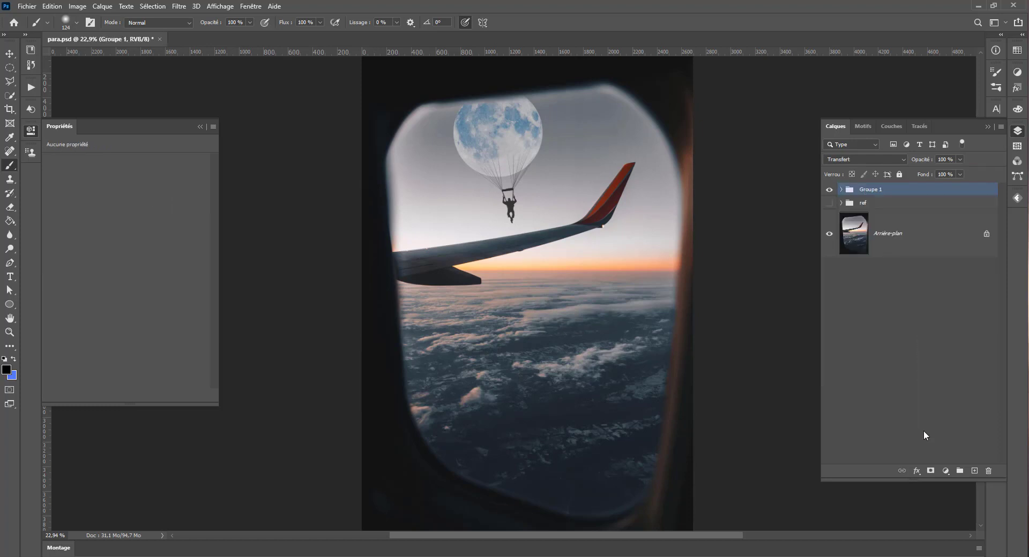
{"action": "double_click", "coordinate": [873, 190]}
{"action": "type", "text": "lune +perso"}
{"action": "key", "text": "Return"}
Add a selective color adjustment clipped to the lune +perso group, with reds at cyan -1, magenta -5, yellow -1 and black +5
{"action": "left_click", "coordinate": [945, 471]}
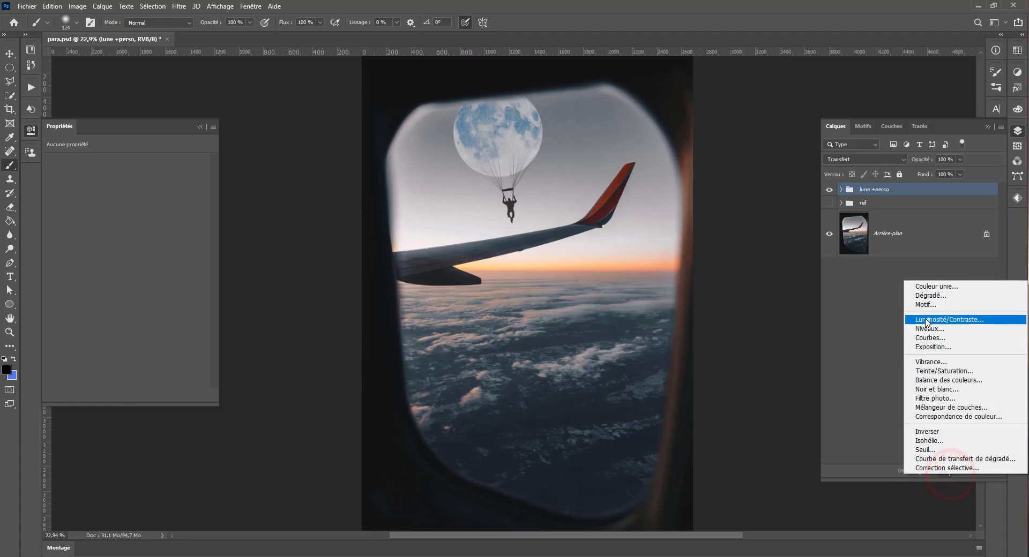
{"action": "left_click", "coordinate": [941, 468]}
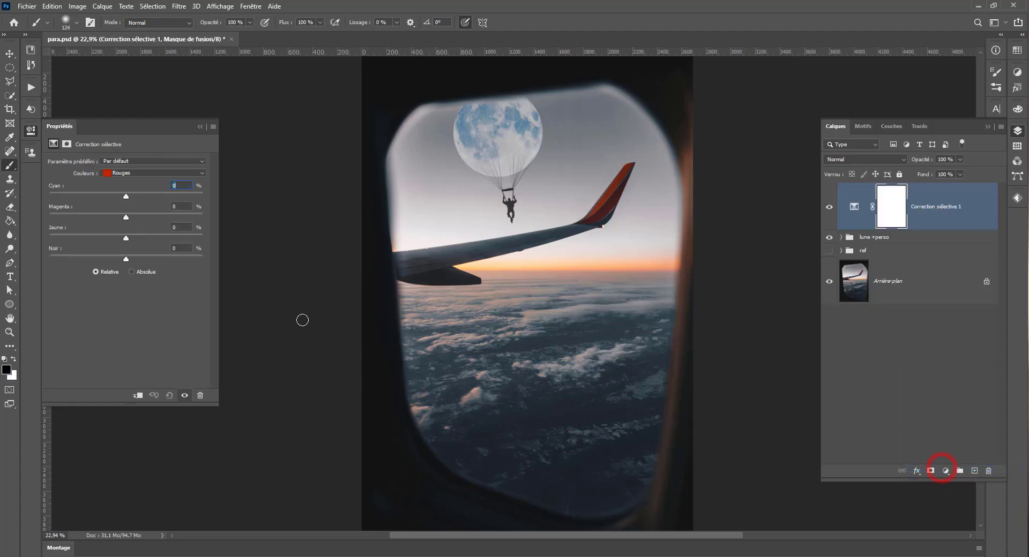
{"action": "left_click", "coordinate": [139, 173]}
{"action": "left_click", "coordinate": [125, 181]}
{"action": "mouse_move", "coordinate": [125, 198]}
{"action": "left_mouse_down"}
{"action": "mouse_move", "coordinate": [119, 218]}
{"action": "mouse_move", "coordinate": [126, 210]}
{"action": "left_mouse_up"}
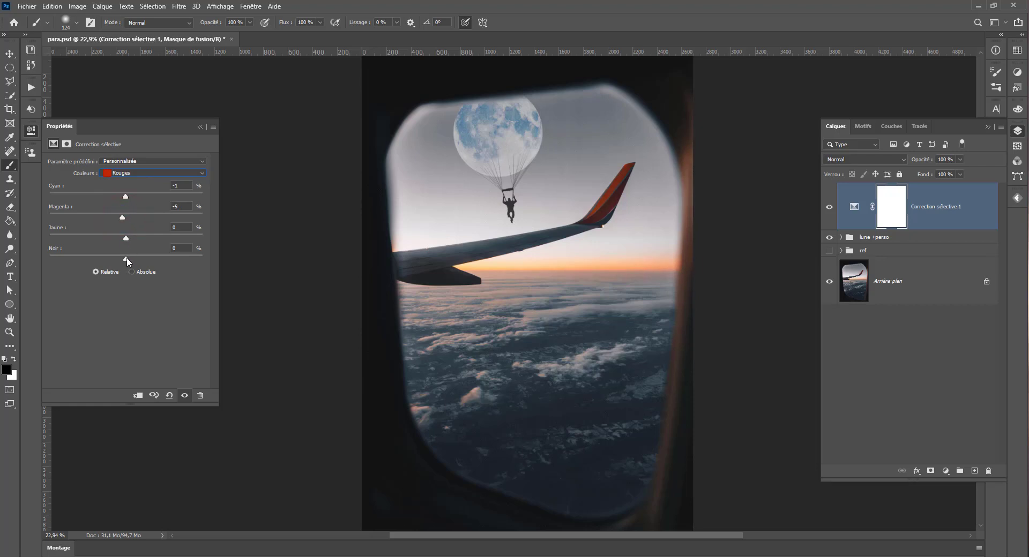
{"action": "left_click_drag", "start_coordinate": [127, 257], "coordinate": [125, 259]}
{"action": "left_click", "coordinate": [137, 395]}
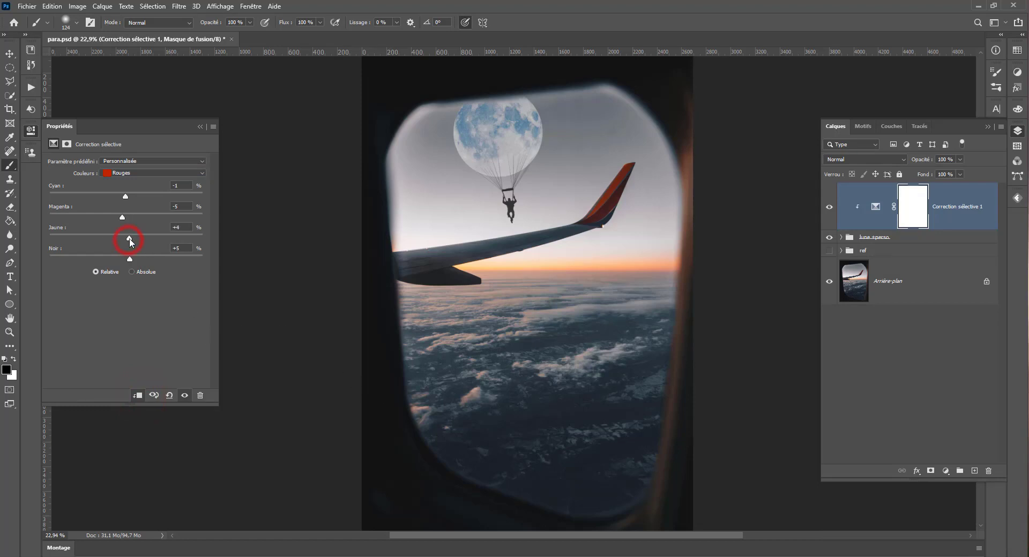
{"action": "left_click", "coordinate": [186, 399]}
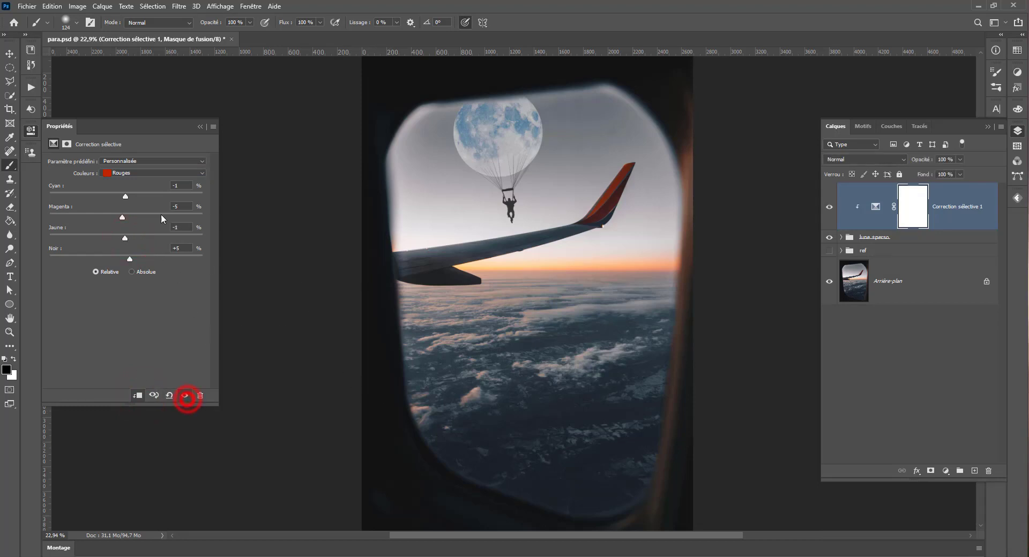
Set the selective color's grays to cyan -13, magenta +1, yellow -2 and black -1, and compare the image with and without the correction
{"action": "left_click", "coordinate": [134, 180]}
{"action": "left_click", "coordinate": [126, 247]}
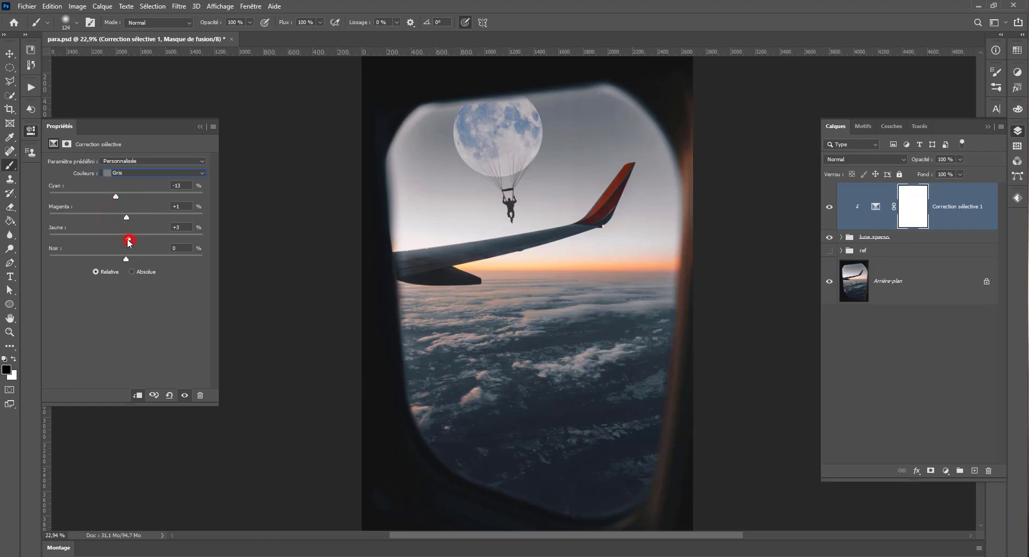
{"action": "left_click_drag", "start_coordinate": [117, 240], "coordinate": [117, 261]}
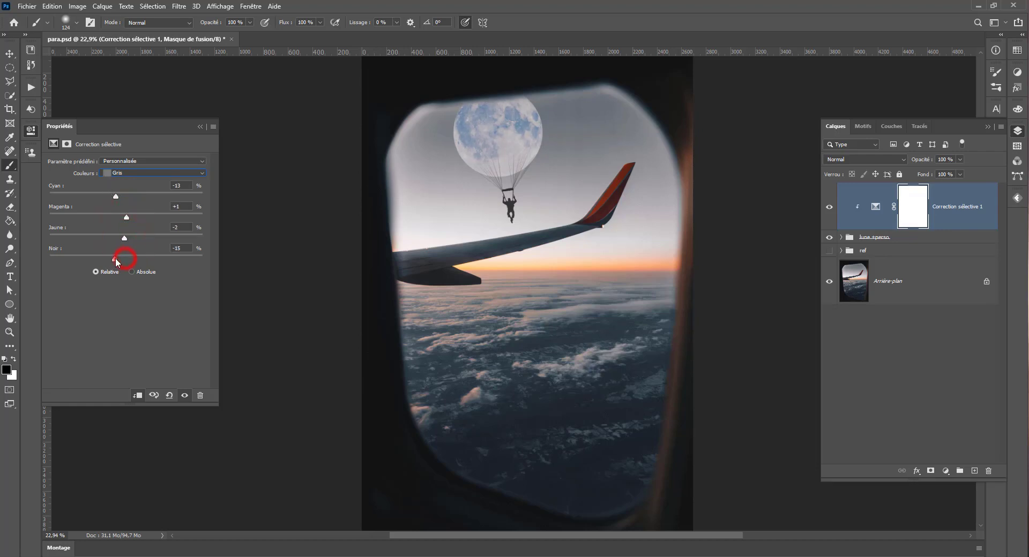
{"action": "left_click", "coordinate": [830, 215]}
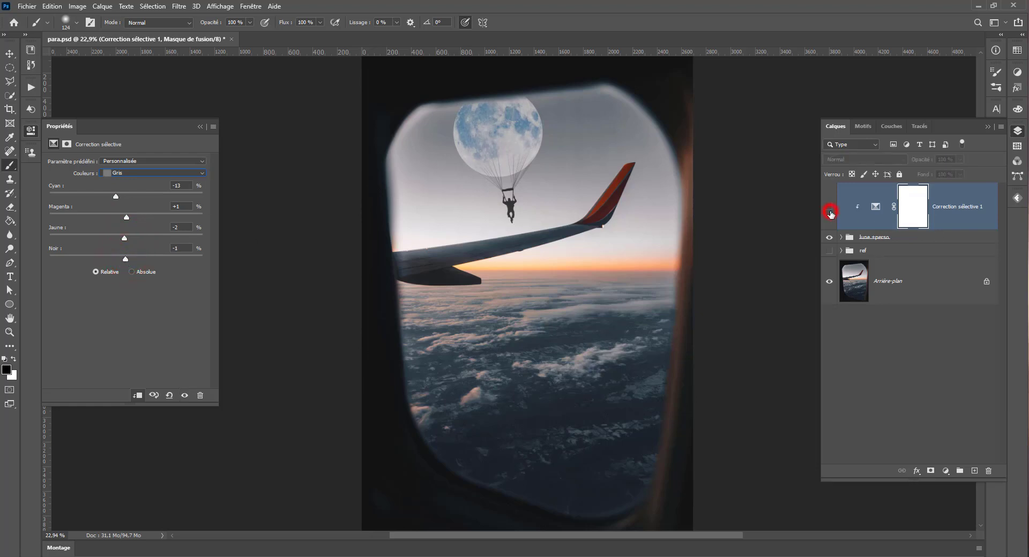
{"action": "left_click", "coordinate": [825, 215]}
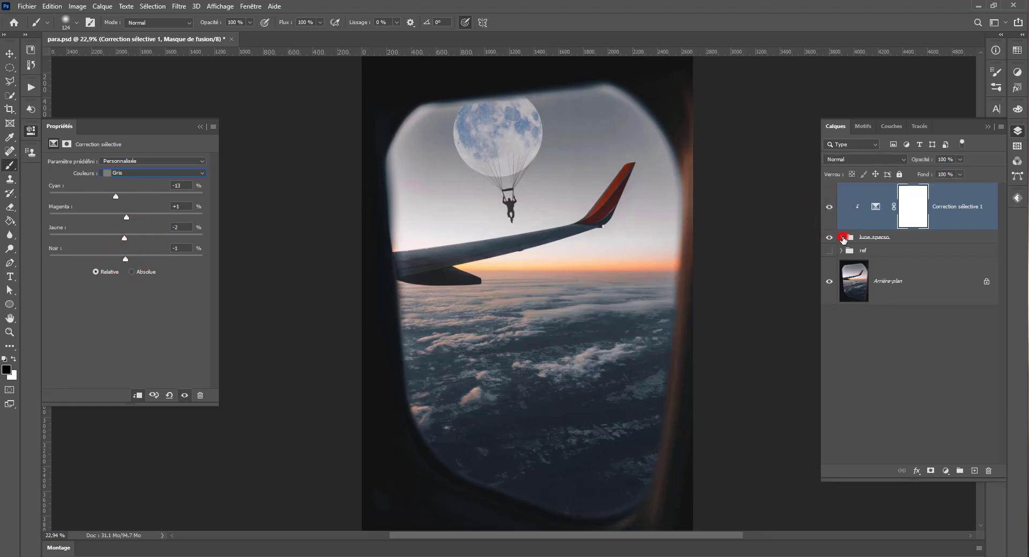
Try a Levels adjustment clipped to the Calque 3 parachutist with midtones at 1.21, comparing with and without it
{"action": "left_click", "coordinate": [842, 237]}
{"action": "left_click", "coordinate": [950, 267]}
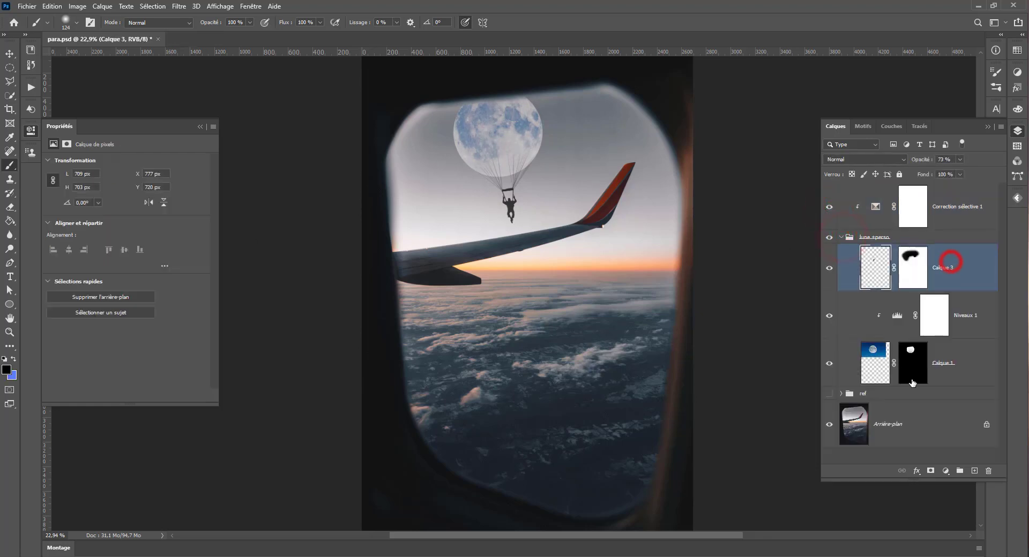
{"action": "left_click", "coordinate": [943, 472]}
{"action": "left_click", "coordinate": [939, 327]}
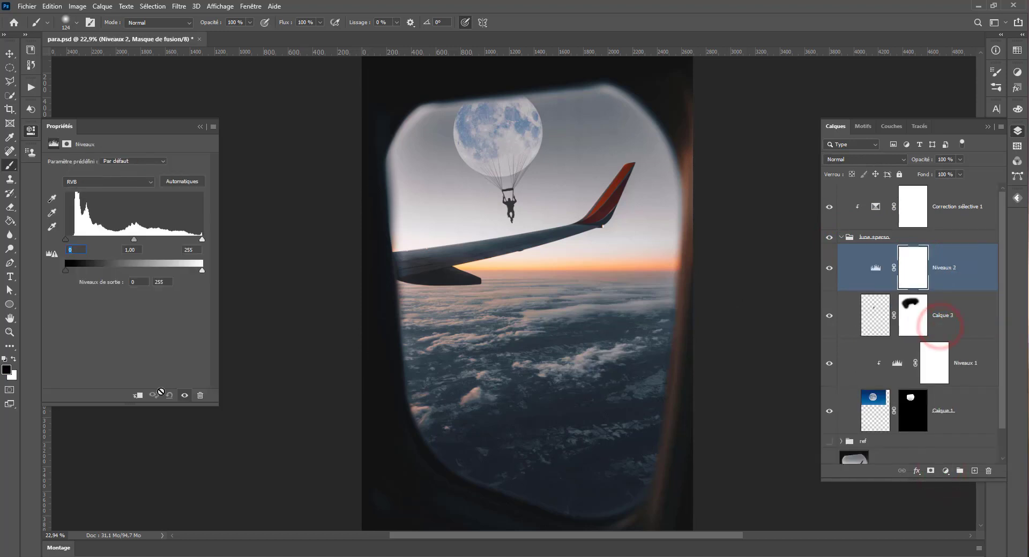
{"action": "left_click", "coordinate": [138, 396]}
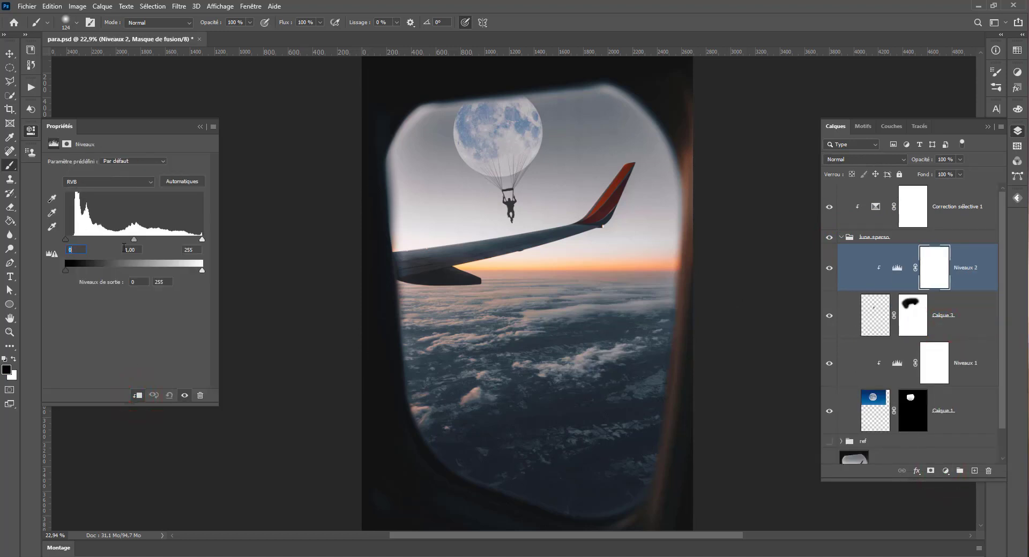
{"action": "left_click_drag", "start_coordinate": [136, 242], "coordinate": [126, 243]}
{"action": "left_click", "coordinate": [828, 268]}
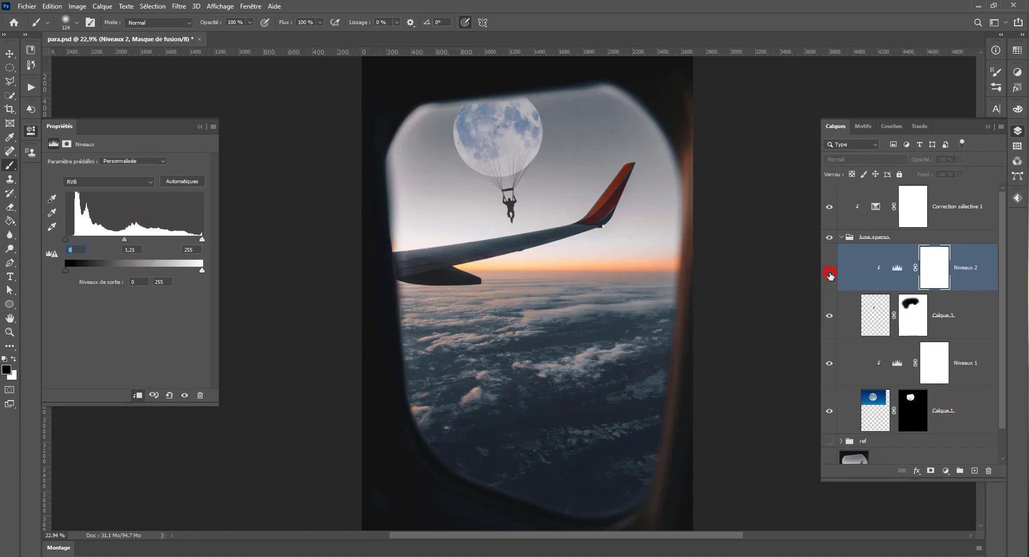
{"action": "left_click", "coordinate": [828, 268]}
{"action": "left_click", "coordinate": [830, 318]}
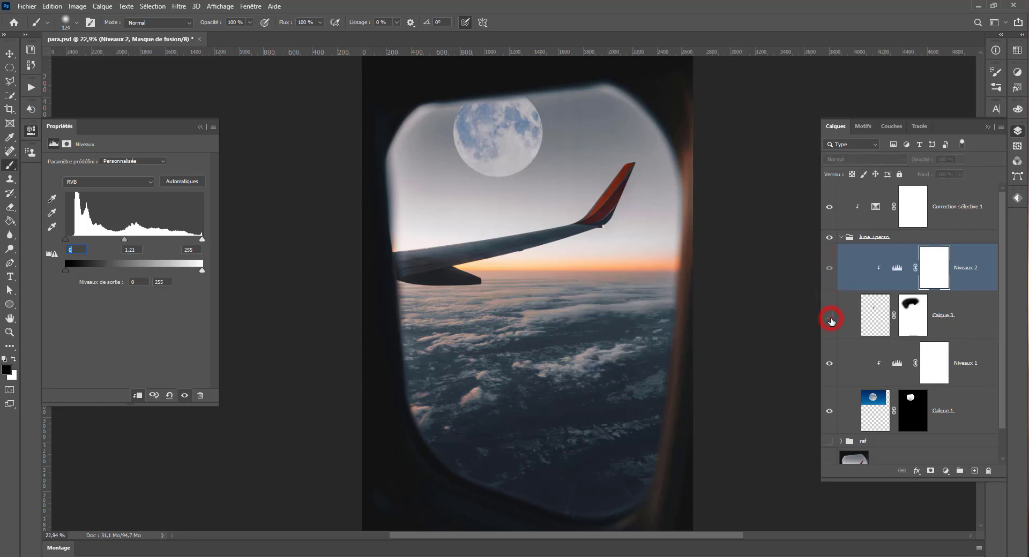
{"action": "left_click", "coordinate": [829, 318]}
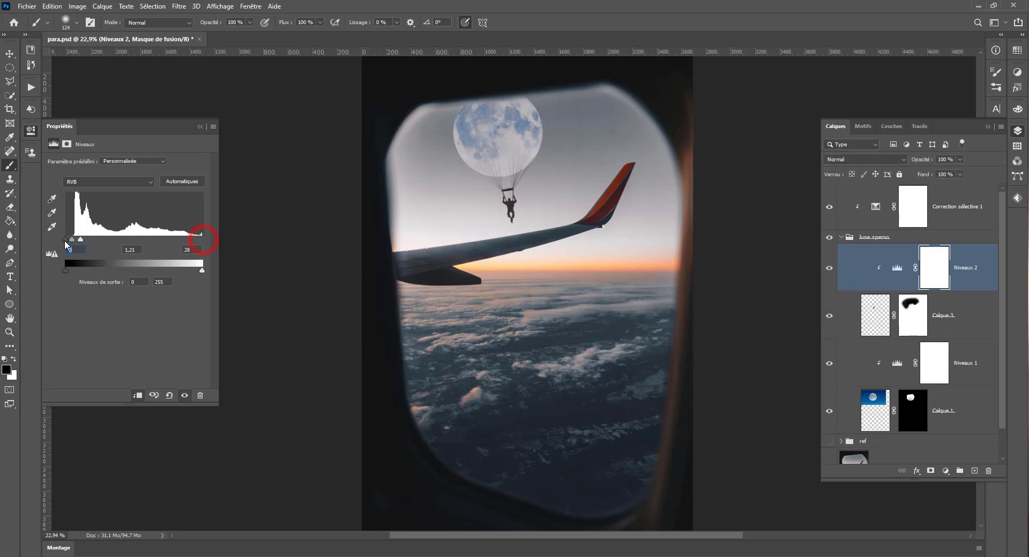
Raise the Niveaux 2 shadow input level to 45, dab its mask near the parachutist and compare before and after
{"action": "left_click_drag", "start_coordinate": [63, 240], "coordinate": [315, 246]}
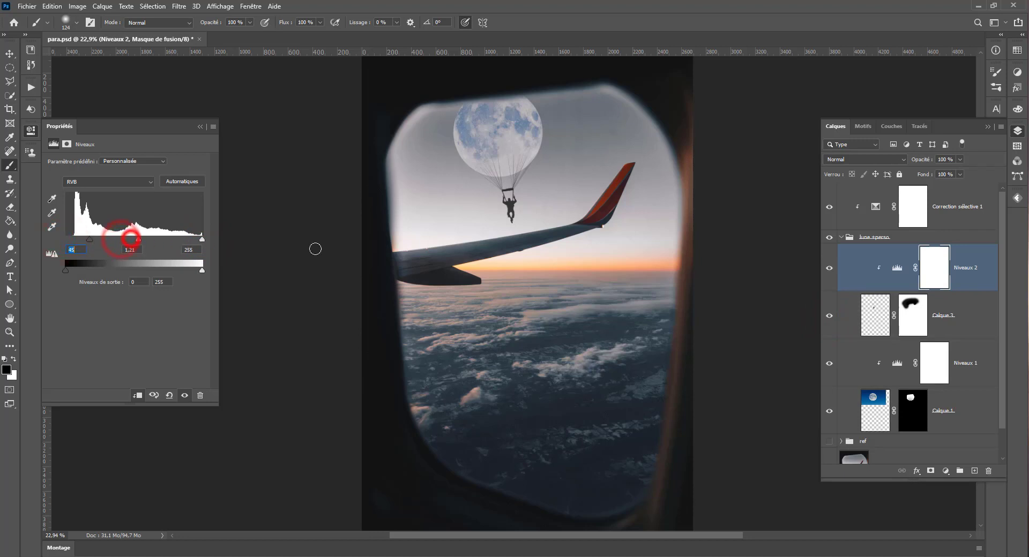
{"action": "left_click", "coordinate": [829, 269]}
{"action": "left_click", "coordinate": [828, 268]}
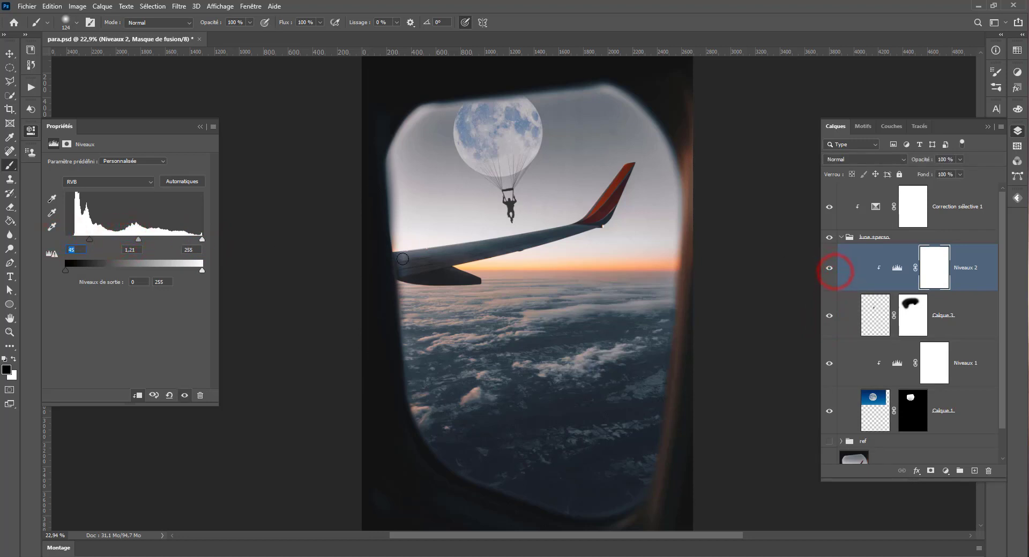
{"action": "left_click", "coordinate": [498, 209]}
{"action": "scroll", "coordinate": [497, 208], "scroll_direction": "up", "scroll_amount": 5}
{"action": "scroll", "coordinate": [503, 208], "scroll_direction": "up", "scroll_amount": 1}
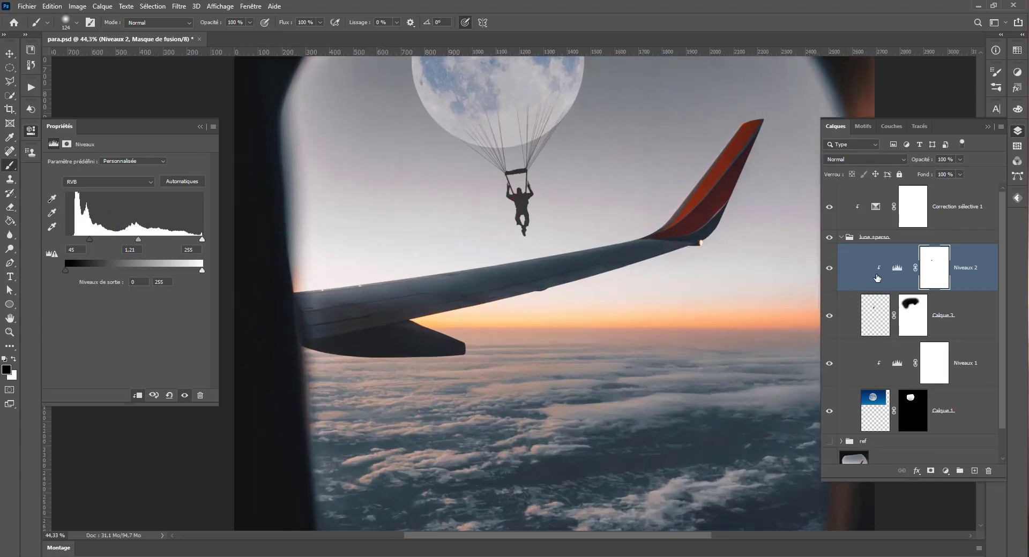
{"action": "left_click", "coordinate": [828, 268]}
{"action": "left_click", "coordinate": [828, 267]}
Delete the Niveaux 2 adjustment's mask and the adjustment layer itself
{"action": "left_click", "coordinate": [460, 211]}
{"action": "left_click", "coordinate": [987, 471]}
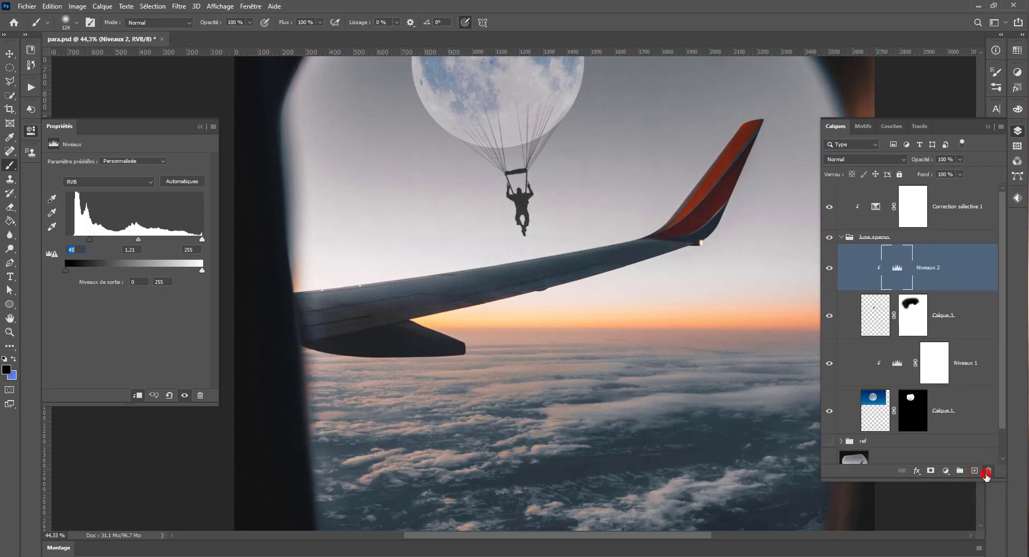
{"action": "left_click", "coordinate": [458, 211]}
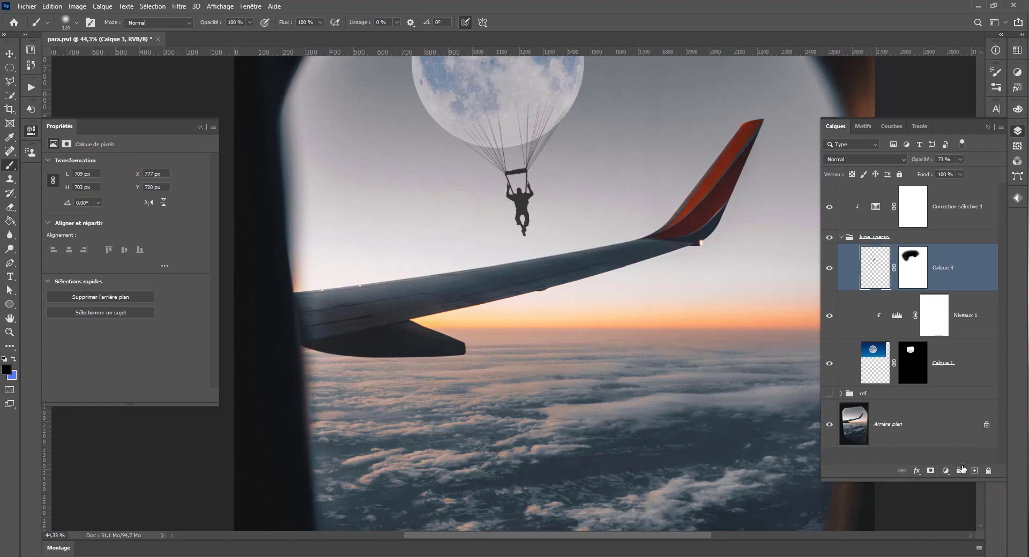
Apply a dark blue color overlay in Normal mode at a strongly reduced opacity to the Calque 3 parachutist through its layer style
{"action": "left_click", "coordinate": [945, 472]}
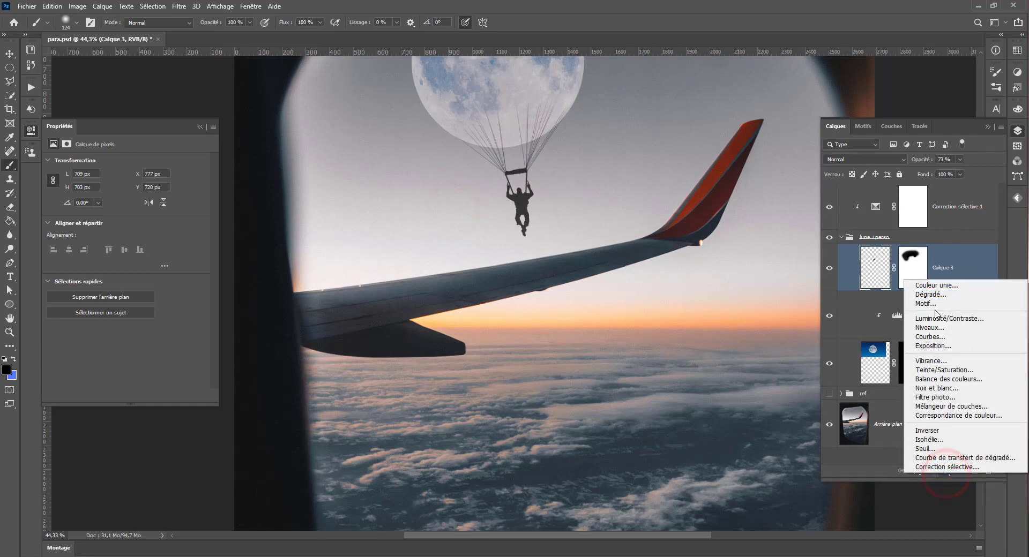
{"action": "left_click", "coordinate": [947, 257]}
{"action": "right_click", "coordinate": [948, 257]}
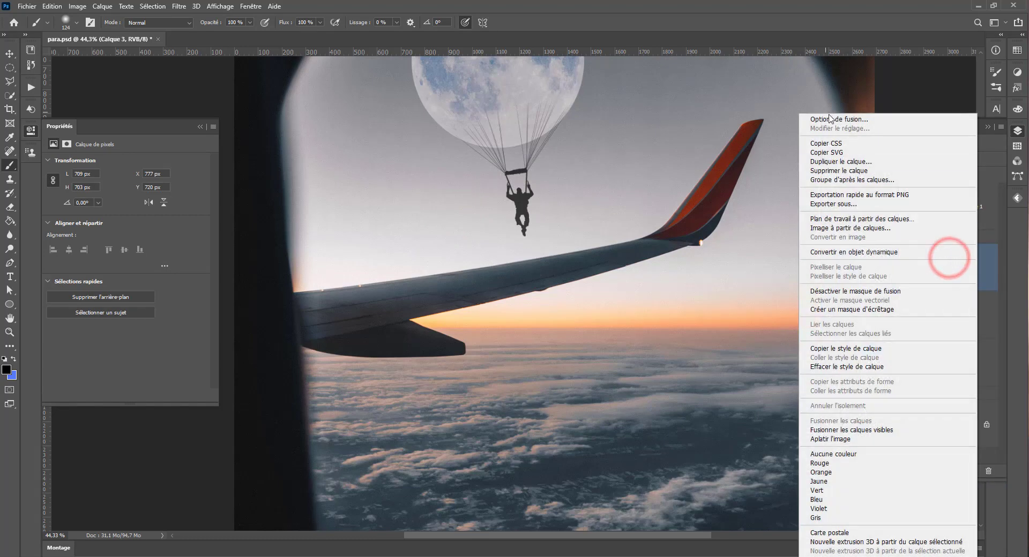
{"action": "left_click", "coordinate": [831, 119]}
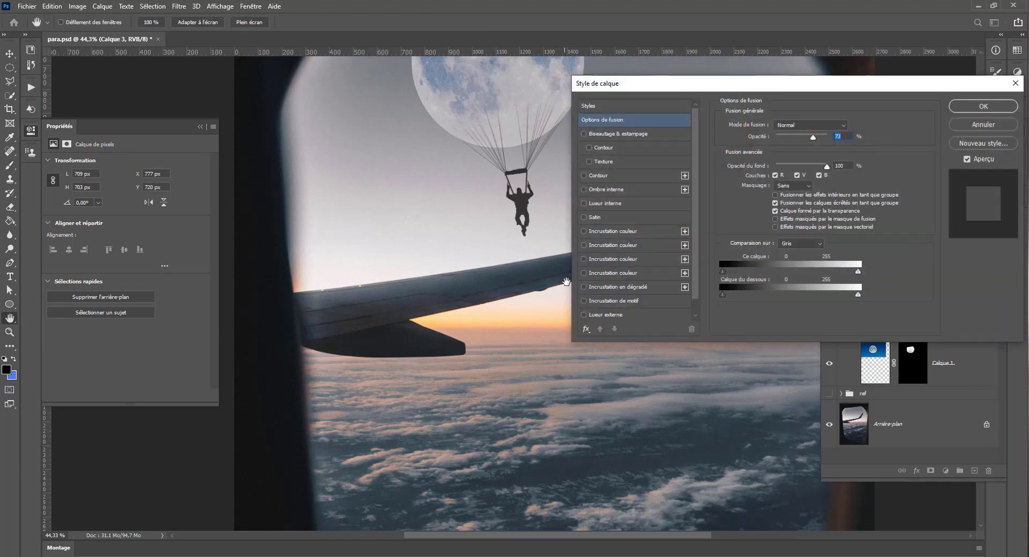
{"action": "left_click", "coordinate": [590, 247]}
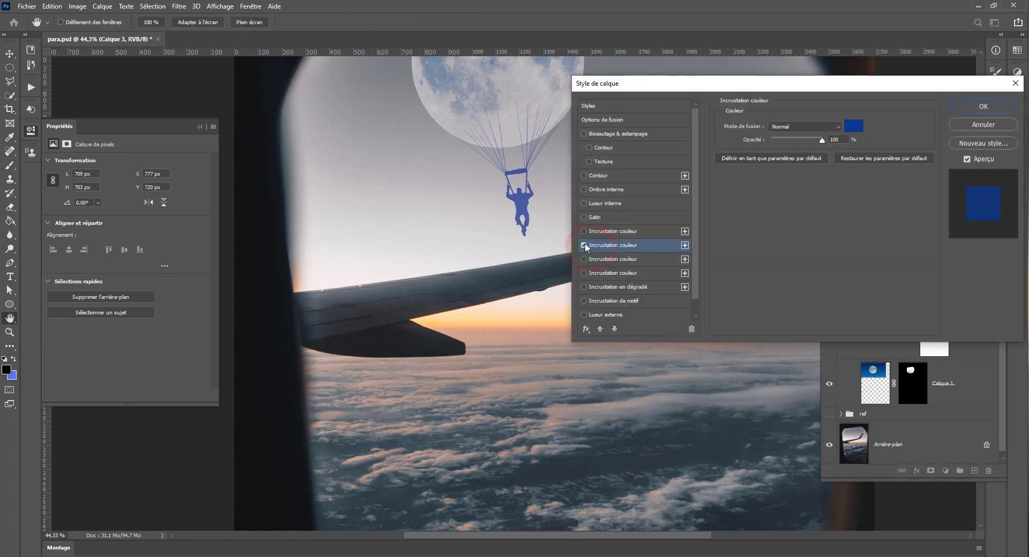
{"action": "left_click", "coordinate": [781, 138]}
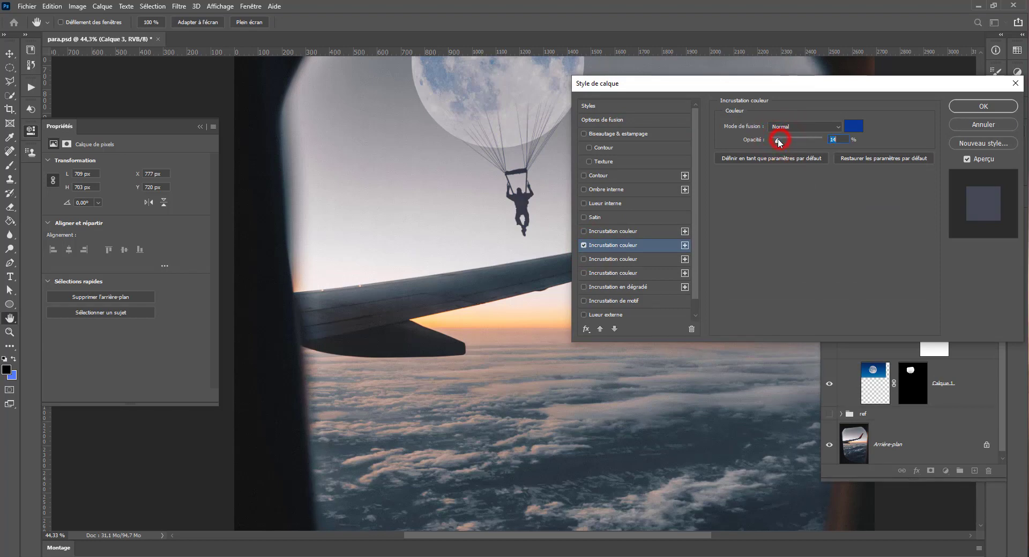
{"action": "left_click_drag", "start_coordinate": [780, 141], "coordinate": [783, 138]}
{"action": "left_click", "coordinate": [975, 106]}
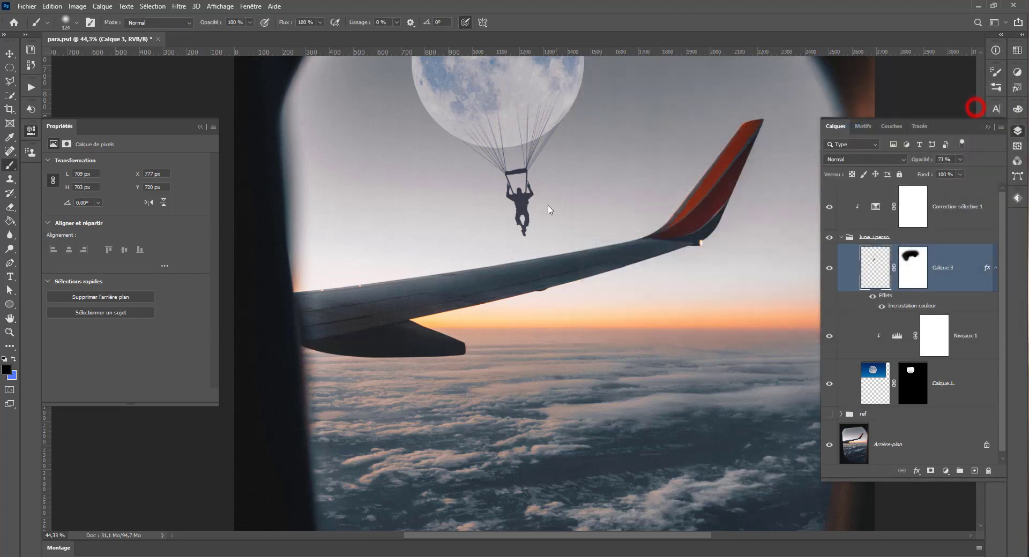
On Calque 3's mask, paint with a soft black 124 px brush to hide the upper ends of the parachute lines over the moon
{"action": "scroll", "coordinate": [541, 214], "scroll_direction": "down", "scroll_amount": 5}
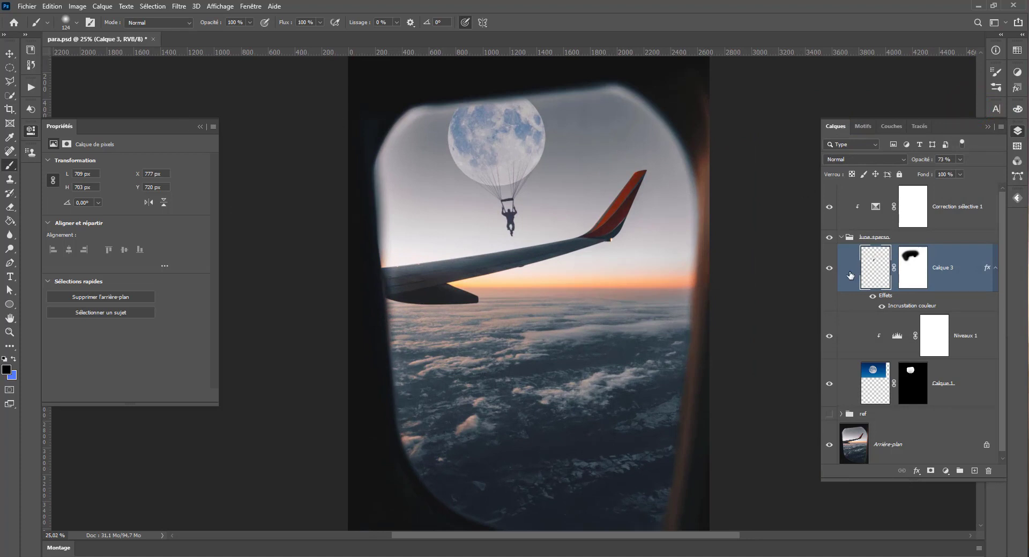
{"action": "left_click", "coordinate": [912, 383]}
{"action": "left_click", "coordinate": [913, 267]}
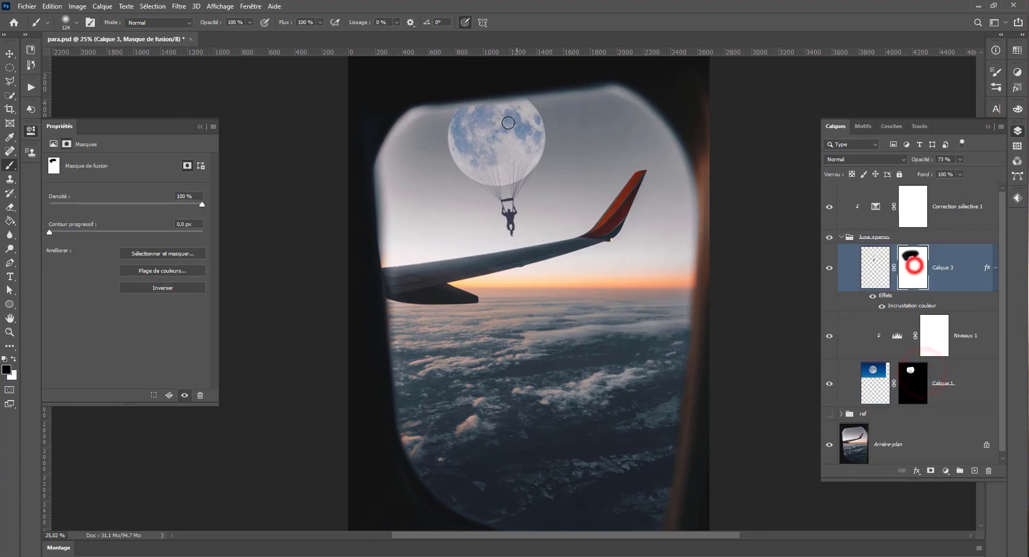
{"action": "key", "text": "ctrl+plus"}
{"action": "mouse_move", "coordinate": [535, 157]}
{"action": "left_mouse_down"}
{"action": "mouse_move", "coordinate": [485, 163]}
{"action": "mouse_move", "coordinate": [533, 156]}
{"action": "left_mouse_up"}
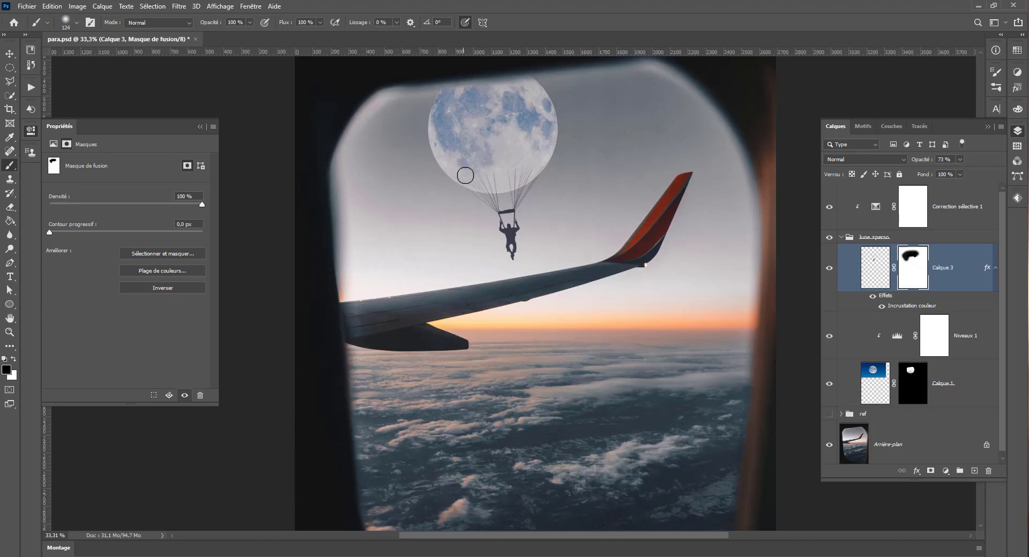
{"action": "scroll", "coordinate": [469, 184], "scroll_direction": "up", "scroll_amount": 2}
{"action": "scroll", "coordinate": [469, 185], "scroll_direction": "up", "scroll_amount": 4}
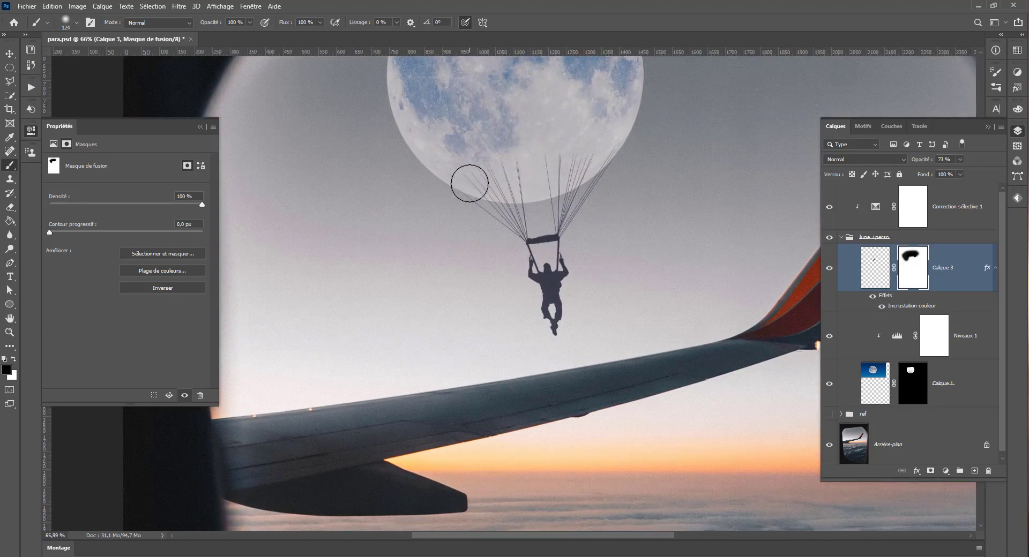
{"action": "scroll", "coordinate": [458, 184], "scroll_direction": "down", "scroll_amount": 4}
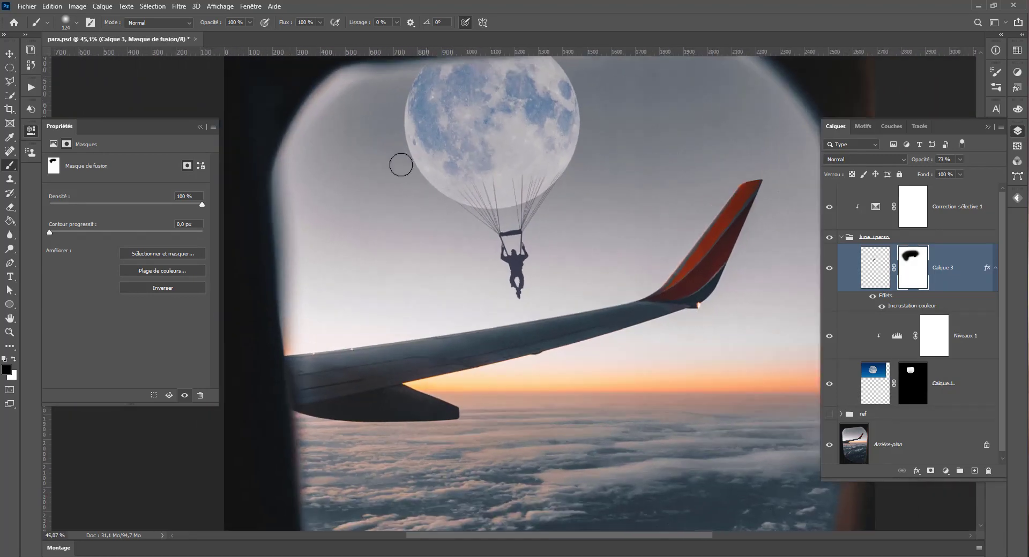
{"action": "scroll", "coordinate": [479, 138], "scroll_direction": "up", "scroll_amount": 2}
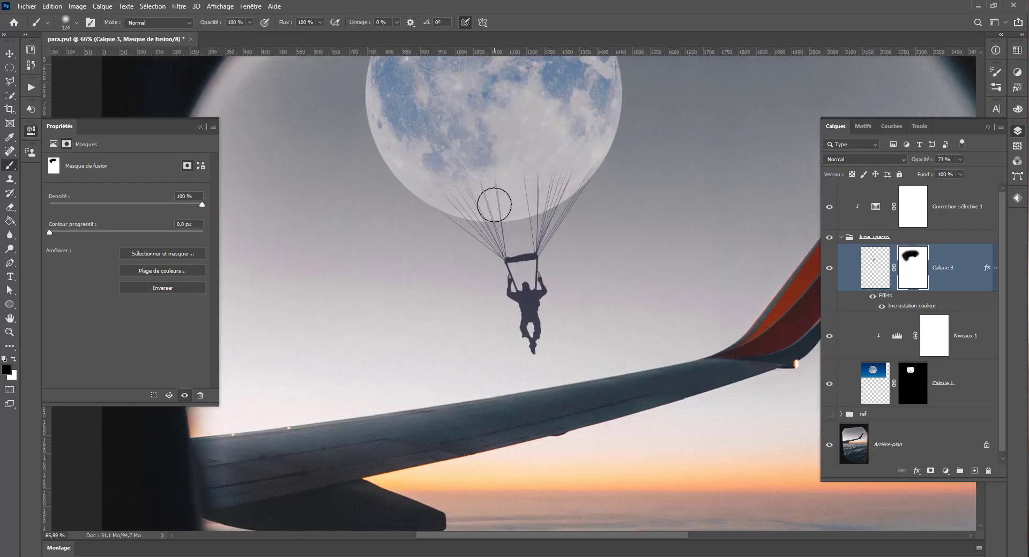
{"action": "scroll", "coordinate": [476, 196], "scroll_direction": "down", "scroll_amount": 2}
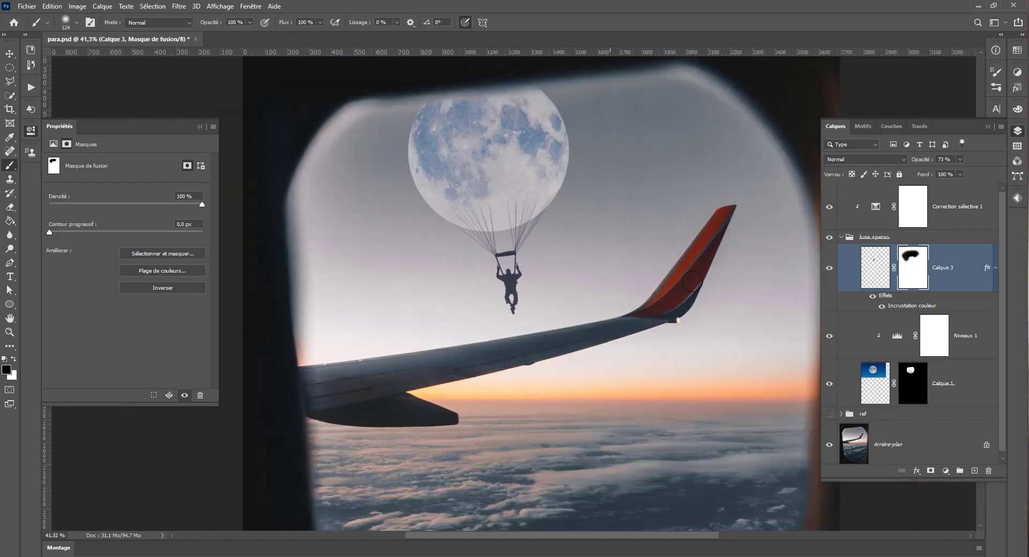
{"action": "scroll", "coordinate": [492, 213], "scroll_direction": "up", "scroll_amount": 1}
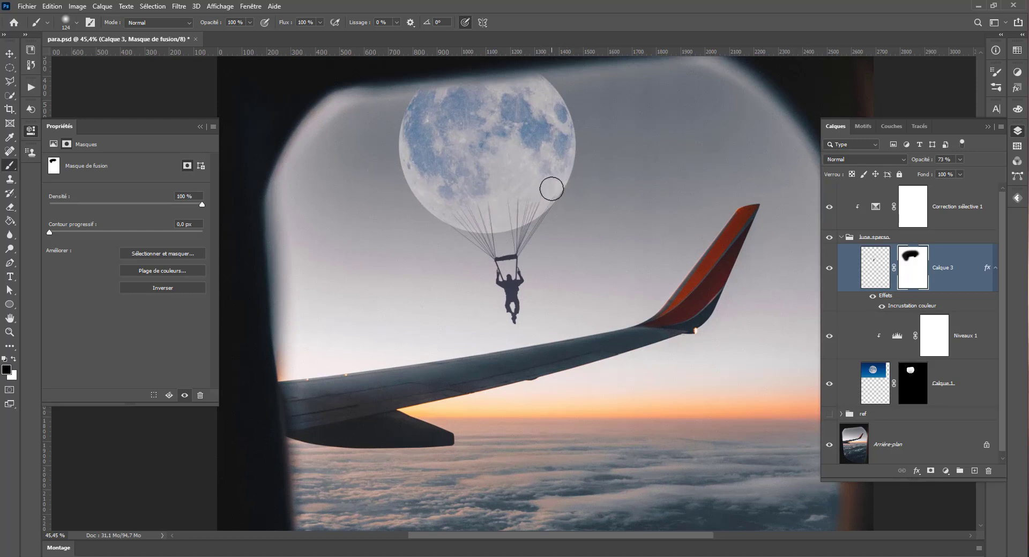
{"action": "left_click", "coordinate": [543, 189]}
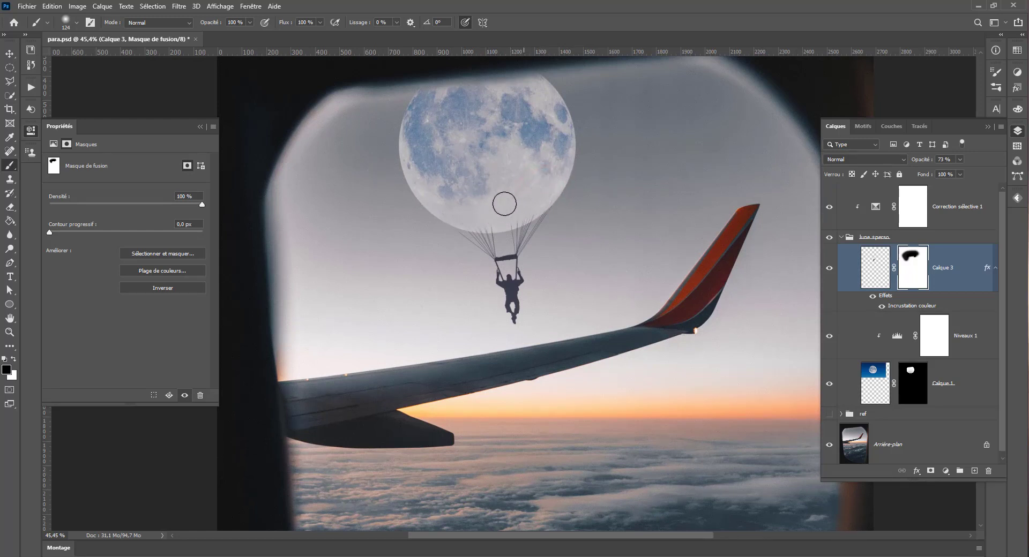
On Calque 1's mask, paint with a soft black 264 px brush at 30% opacity to fade the moon's lower edge around the parachute lines
{"action": "scroll", "coordinate": [446, 240], "scroll_direction": "up", "scroll_amount": 2}
{"action": "left_click", "coordinate": [912, 373]}
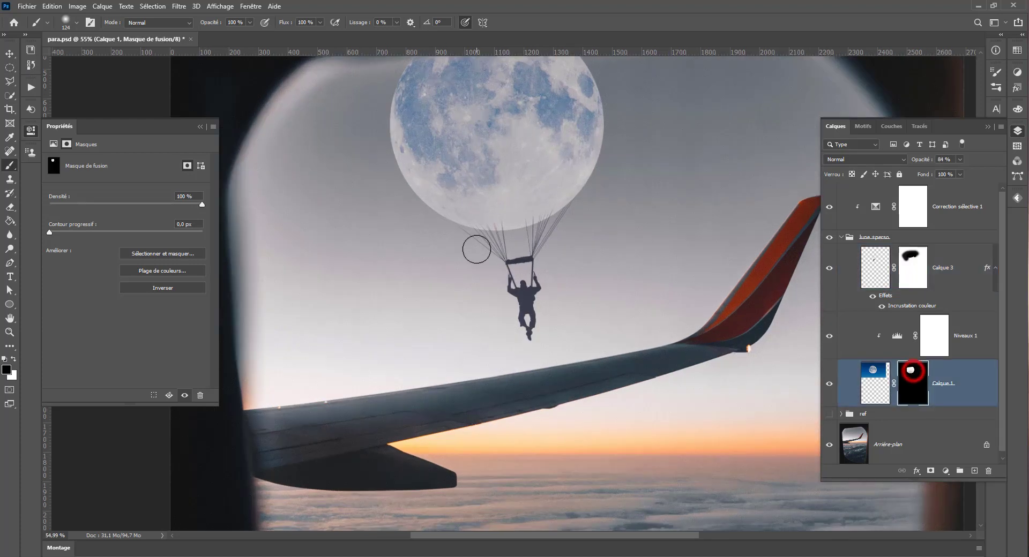
{"action": "scroll", "coordinate": [476, 245], "scroll_direction": "down", "scroll_amount": 2}
{"action": "left_click", "coordinate": [250, 23]}
{"action": "left_click_drag", "start_coordinate": [246, 34], "coordinate": [218, 37]}
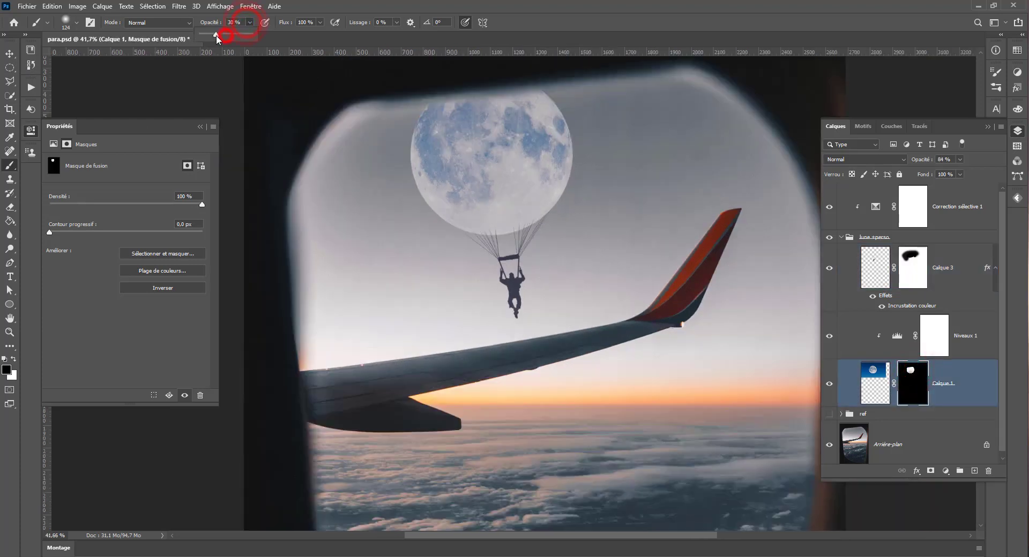
{"action": "left_click_drag", "start_coordinate": [509, 238], "coordinate": [525, 237]}
{"action": "left_click", "coordinate": [534, 224]}
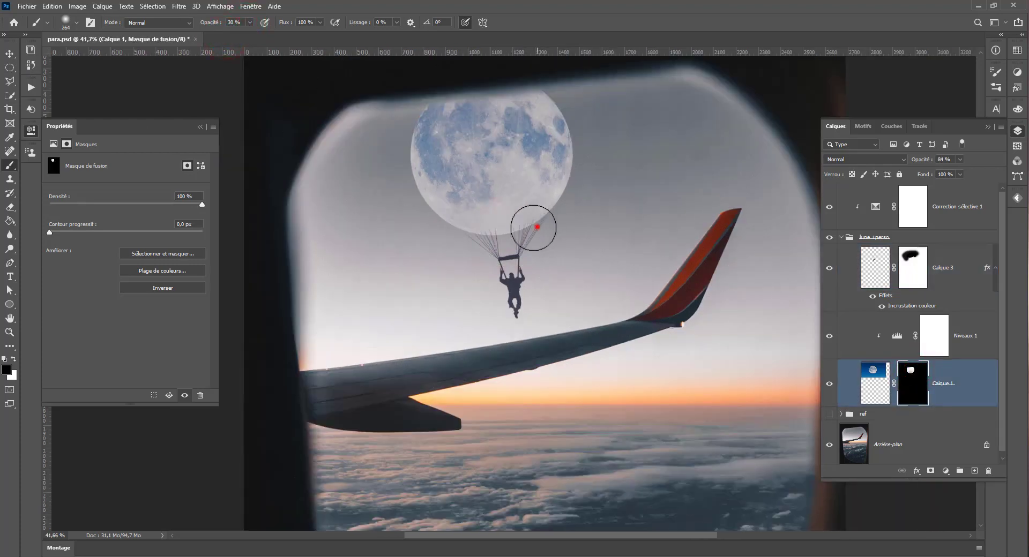
{"action": "left_click", "coordinate": [526, 234]}
{"action": "left_click_drag", "start_coordinate": [454, 241], "coordinate": [568, 232]}
{"action": "left_click", "coordinate": [527, 231]}
{"action": "left_click", "coordinate": [537, 223]}
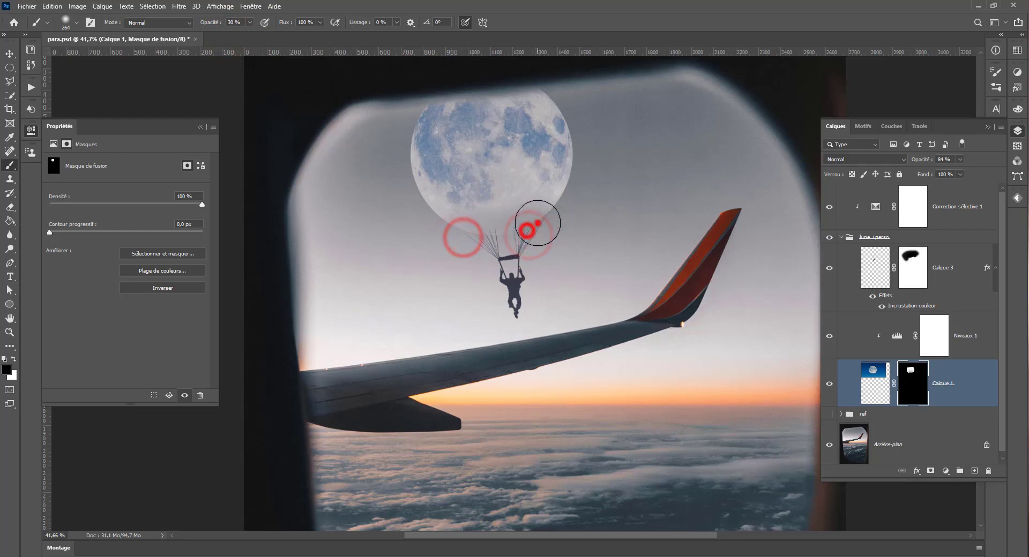
{"action": "left_click", "coordinate": [552, 215]}
{"action": "left_click", "coordinate": [550, 221]}
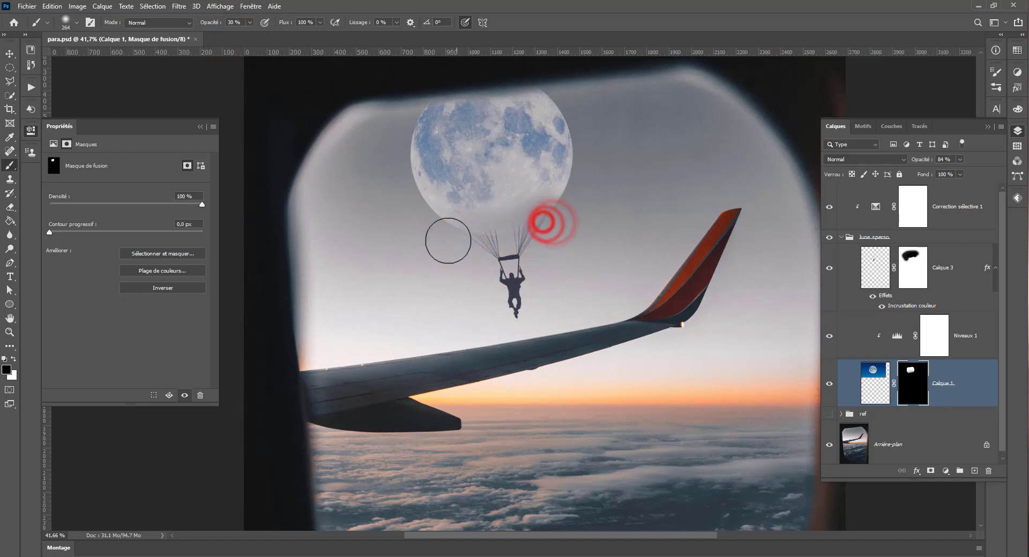
{"action": "left_click", "coordinate": [466, 236]}
On Calque 3's mask, paint with a soft white 264 px brush at 30% opacity to partly restore the parachute lines
{"action": "left_click", "coordinate": [10, 53]}
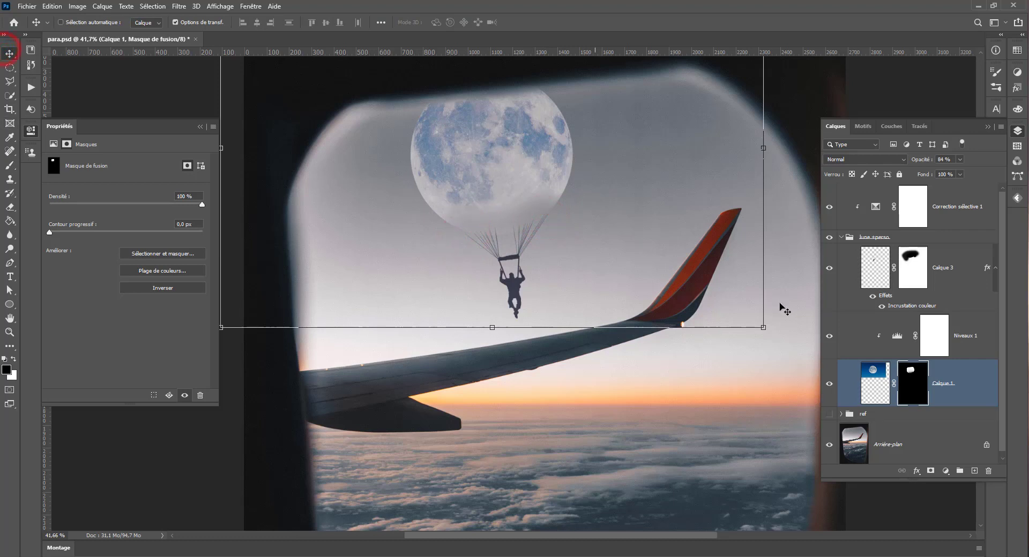
{"action": "left_click", "coordinate": [910, 275]}
{"action": "left_click", "coordinate": [10, 166]}
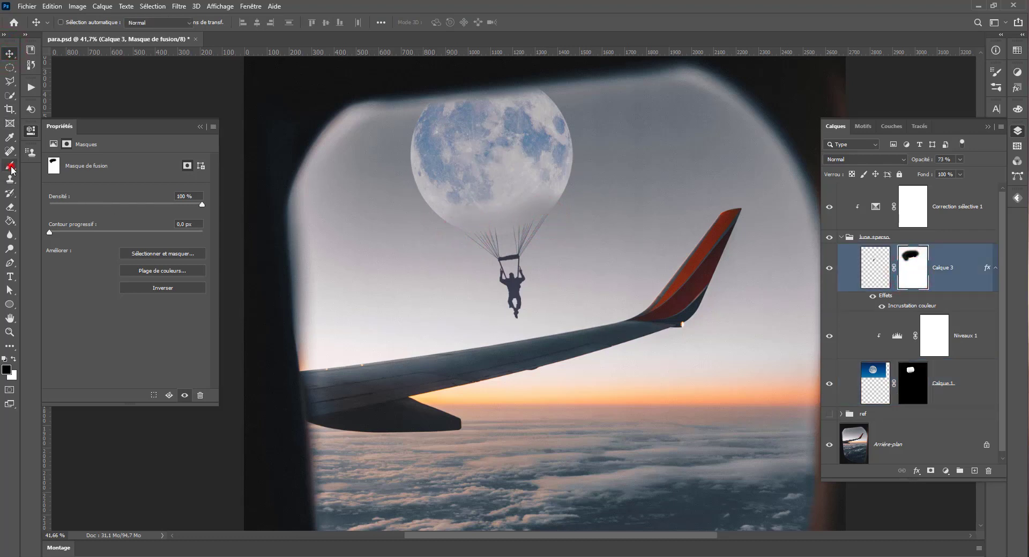
{"action": "key", "text": "x"}
{"action": "left_click", "coordinate": [484, 237]}
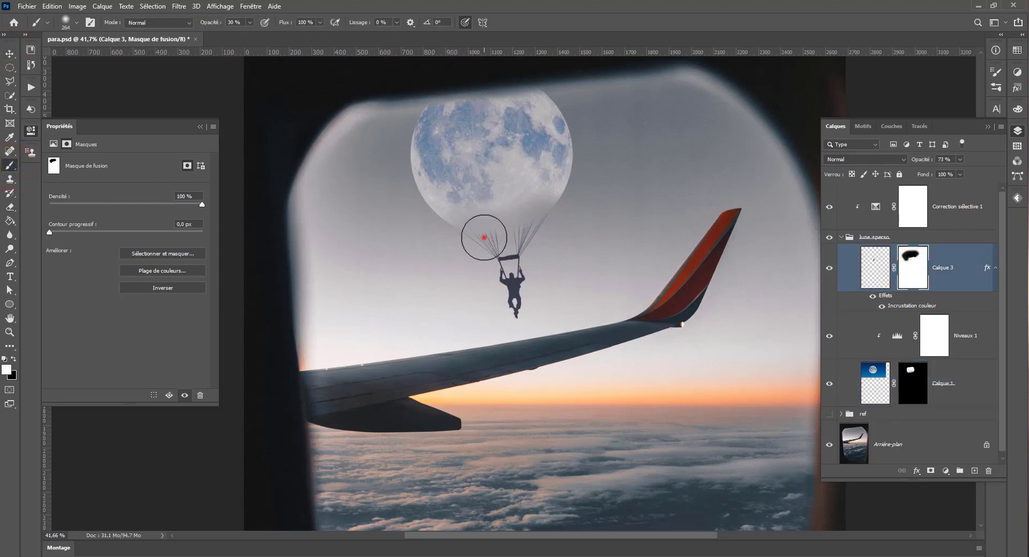
{"action": "left_click", "coordinate": [457, 251]}
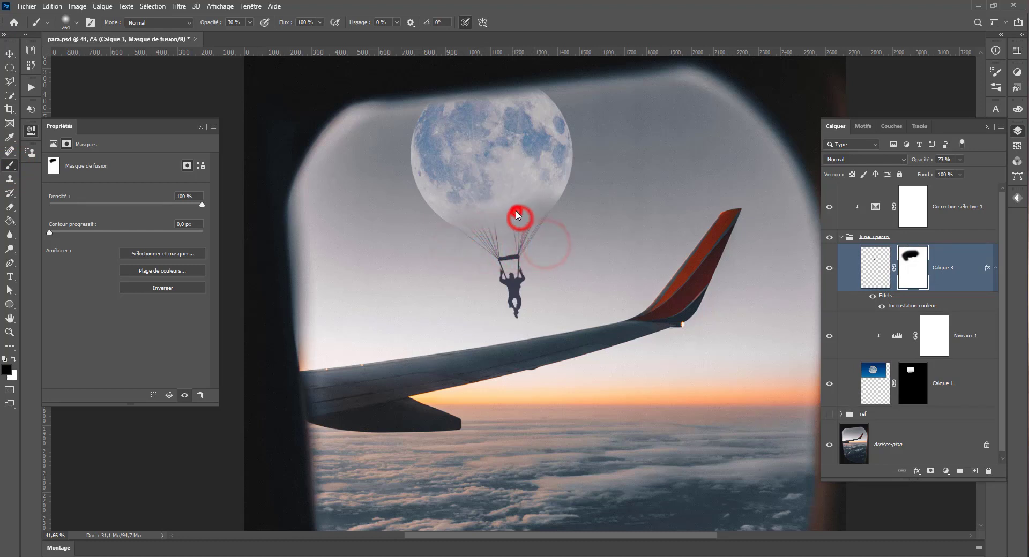
Reduce the brush to 149 px and dab white at 30% opacity on Calque 3's mask over the central parachute lines
{"action": "scroll", "coordinate": [517, 205], "scroll_direction": "up", "scroll_amount": 6}
{"action": "left_click_drag", "start_coordinate": [554, 203], "coordinate": [520, 210]}
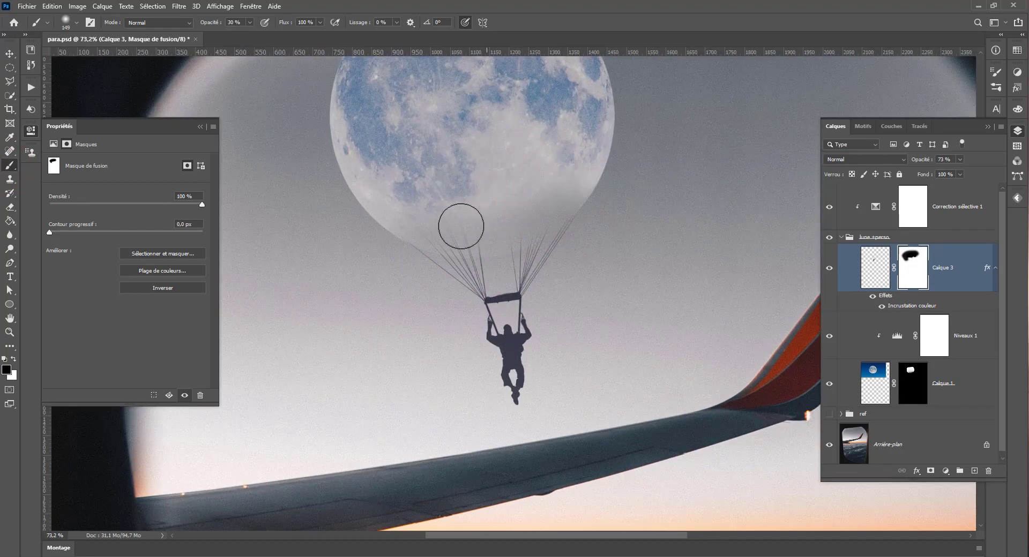
{"action": "key", "text": "x"}
{"action": "left_click", "coordinate": [476, 234]}
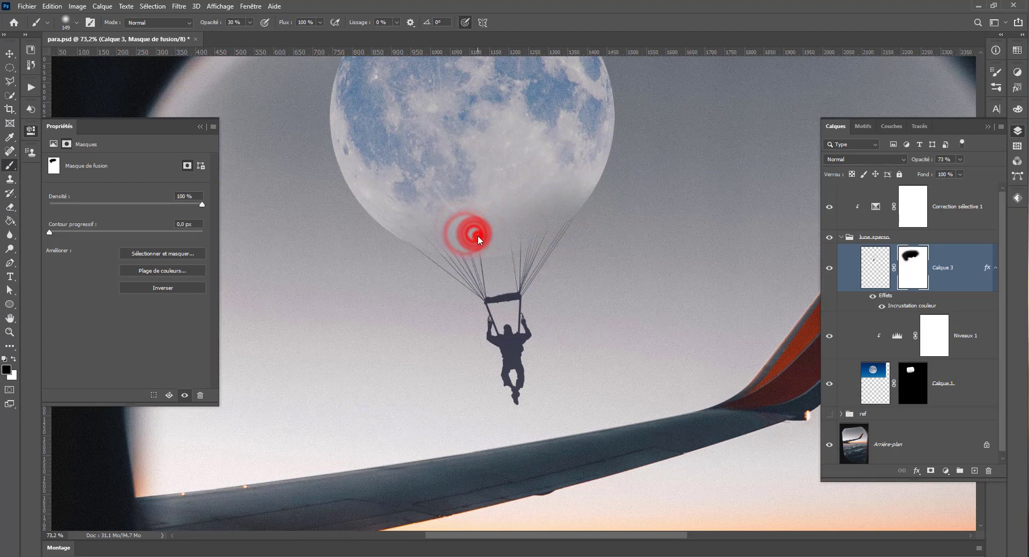
{"action": "left_click", "coordinate": [480, 235]}
{"action": "left_click", "coordinate": [478, 235]}
Raise the brush opacity to 55% and paint white on Calque 3's mask to extend the parachute lines up to the moon
{"action": "left_click", "coordinate": [249, 23]}
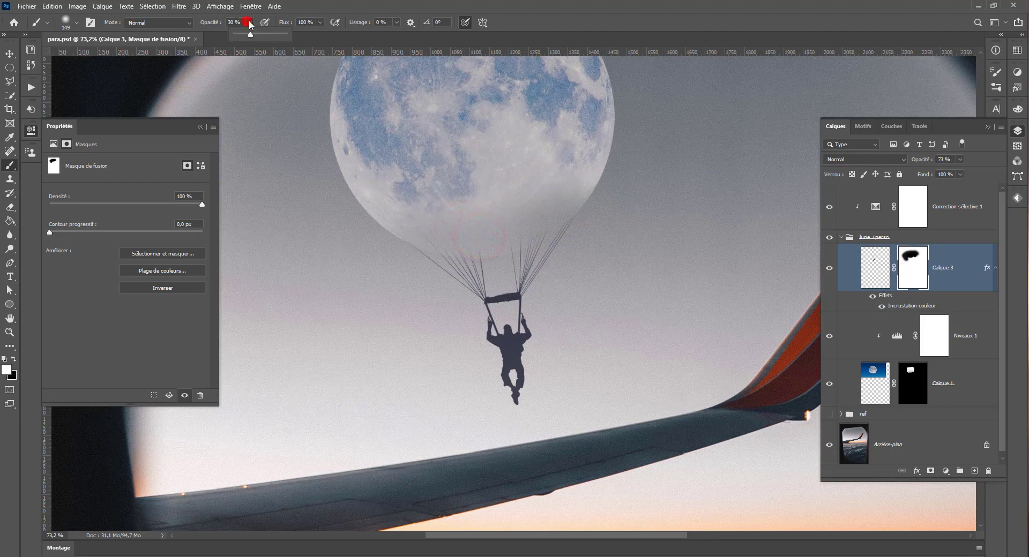
{"action": "left_click_drag", "start_coordinate": [263, 36], "coordinate": [264, 35]}
{"action": "left_click", "coordinate": [486, 234]}
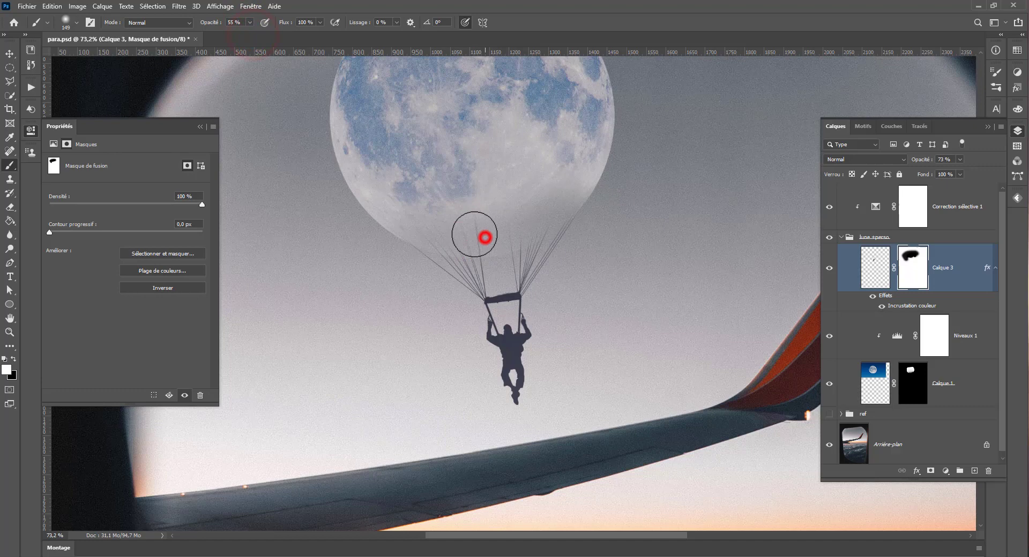
{"action": "left_click", "coordinate": [454, 245]}
{"action": "left_click", "coordinate": [529, 241]}
{"action": "left_click", "coordinate": [539, 234]}
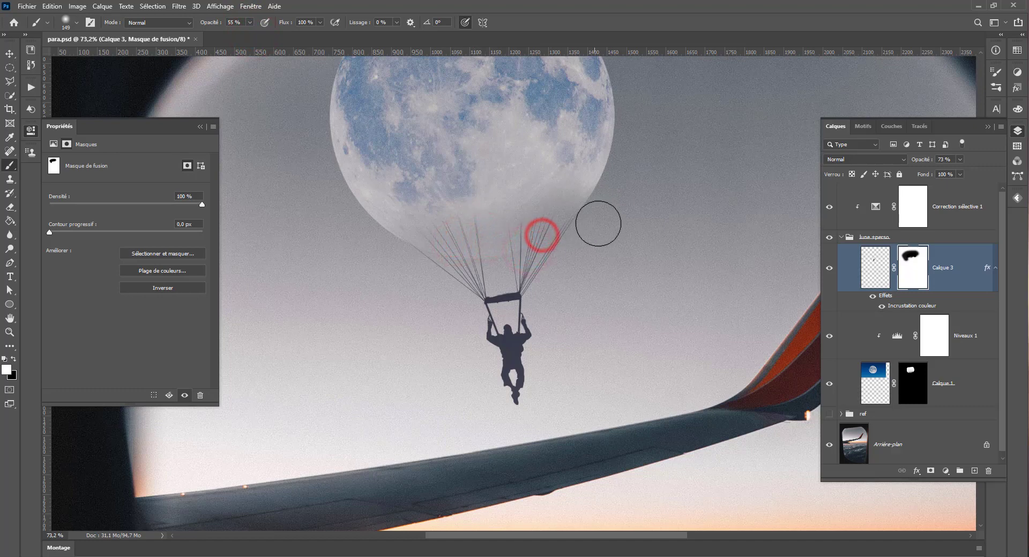
{"action": "left_click", "coordinate": [552, 222]}
{"action": "left_click", "coordinate": [559, 225]}
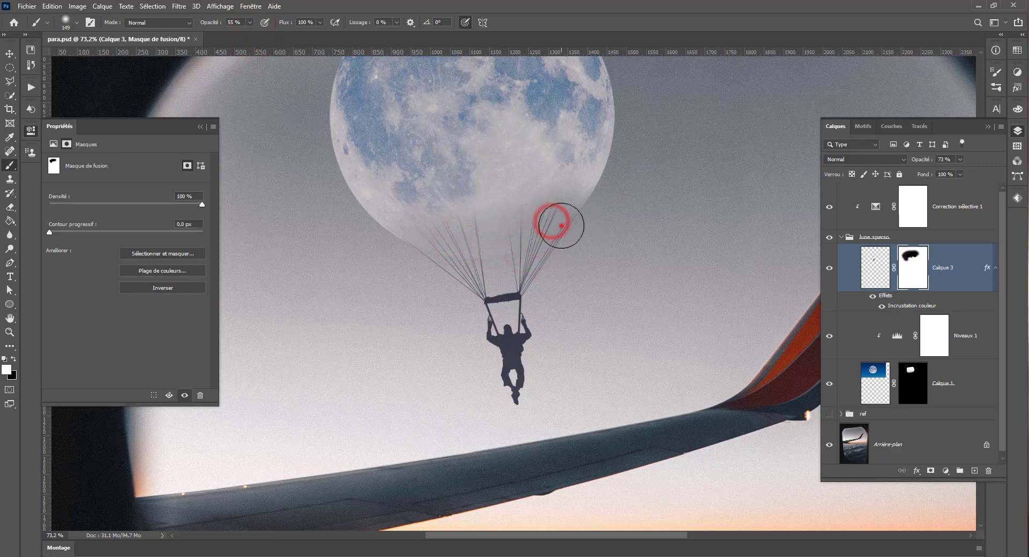
On Calque 1's mask, paint with a soft black 368 px brush at 55% opacity to fade the moon's lower edge further into the sky
{"action": "scroll", "coordinate": [465, 306], "scroll_direction": "down", "scroll_amount": 2}
{"action": "scroll", "coordinate": [465, 306], "scroll_direction": "down", "scroll_amount": 2}
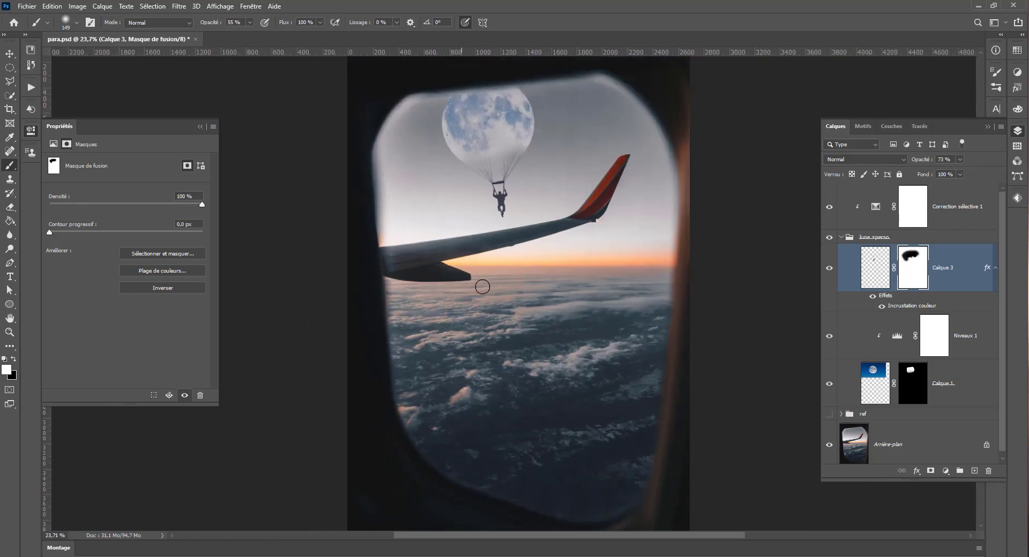
{"action": "left_click_drag", "start_coordinate": [531, 187], "coordinate": [542, 235]}
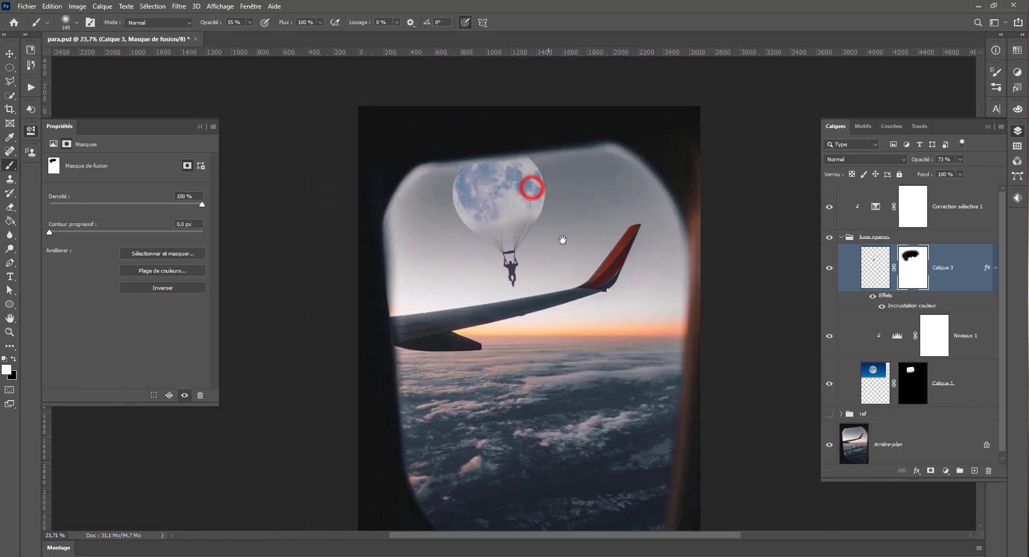
{"action": "left_click", "coordinate": [912, 382]}
{"action": "key", "text": "x"}
{"action": "left_click_drag", "start_coordinate": [520, 249], "coordinate": [536, 247]}
{"action": "left_click", "coordinate": [505, 251]}
{"action": "left_click", "coordinate": [508, 249]}
{"action": "left_click", "coordinate": [513, 248]}
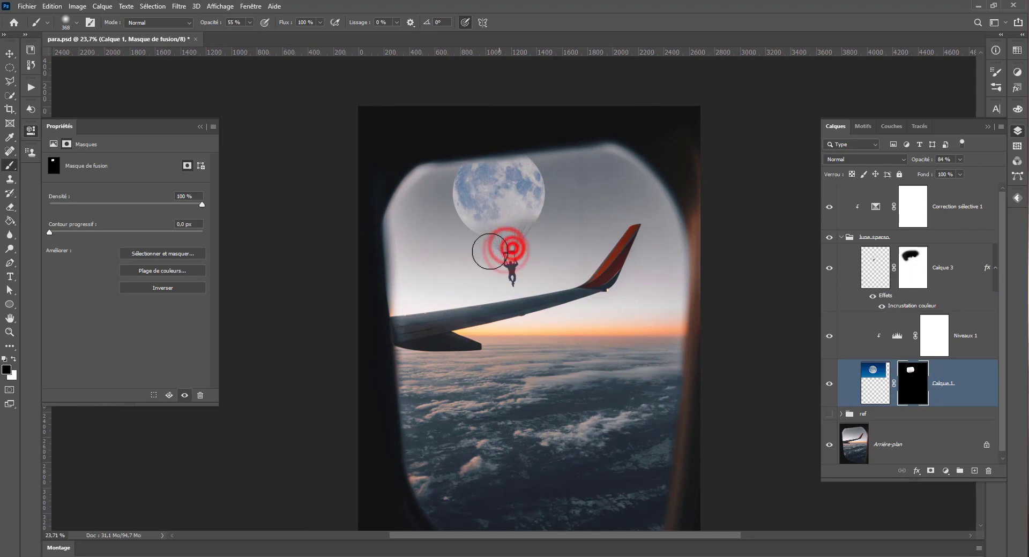
{"action": "left_click", "coordinate": [485, 250]}
{"action": "left_click", "coordinate": [444, 244]}
{"action": "mouse_move", "coordinate": [468, 248]}
{"action": "left_mouse_down"}
{"action": "mouse_move", "coordinate": [587, 242]}
{"action": "mouse_move", "coordinate": [321, 218]}
{"action": "left_mouse_up"}
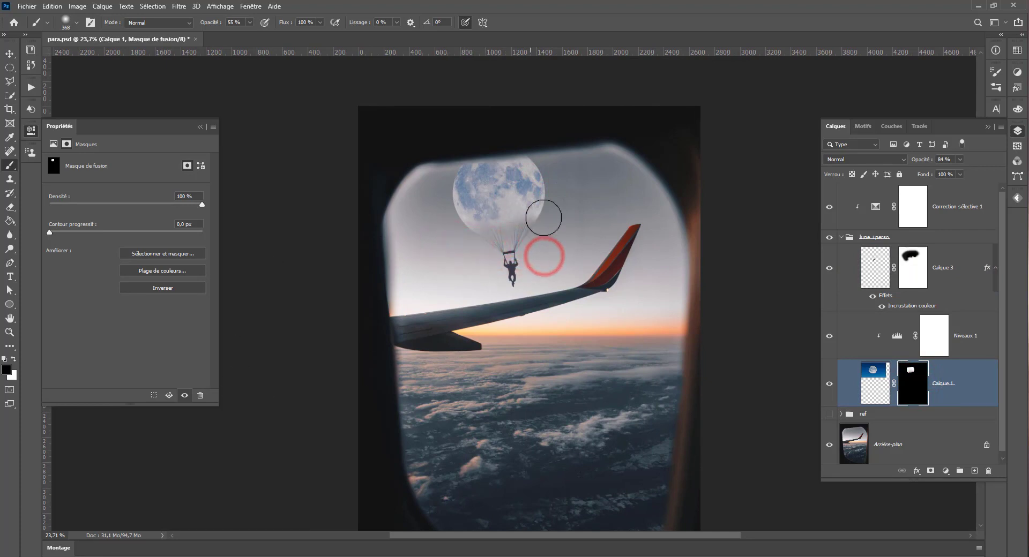
{"action": "left_click_drag", "start_coordinate": [519, 249], "coordinate": [440, 259]}
Switch to the Move tool and save the document
{"action": "left_click", "coordinate": [10, 54]}
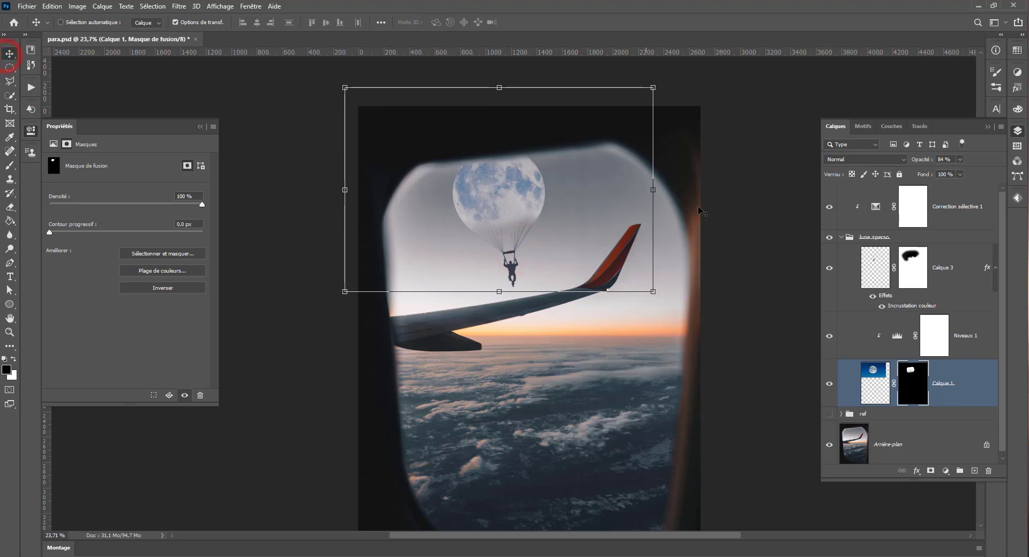
{"action": "key", "text": "ctrl+s"}
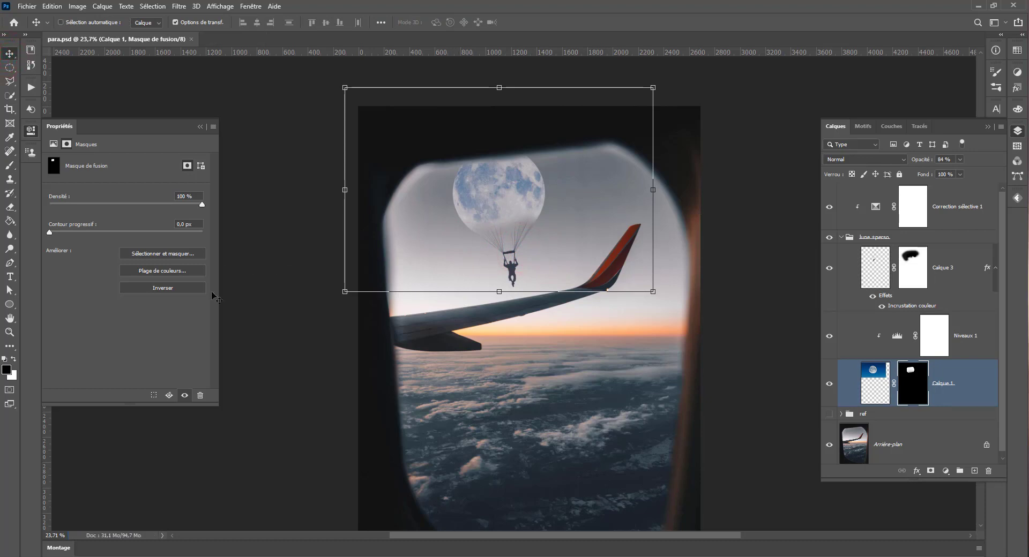
{"action": "scroll", "coordinate": [616, 397], "scroll_direction": "down", "scroll_amount": 1}
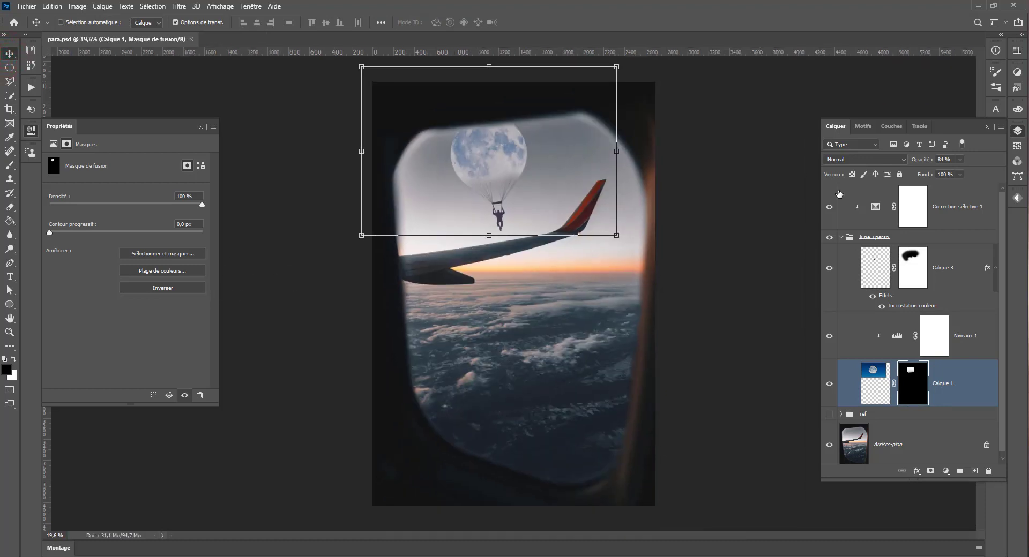
Collapse the moon layer group and add a Photo Filter adjustment with Warming Filter (85) above Correction sélective 1
{"action": "left_click", "coordinate": [875, 198]}
{"action": "left_click", "coordinate": [841, 236]}
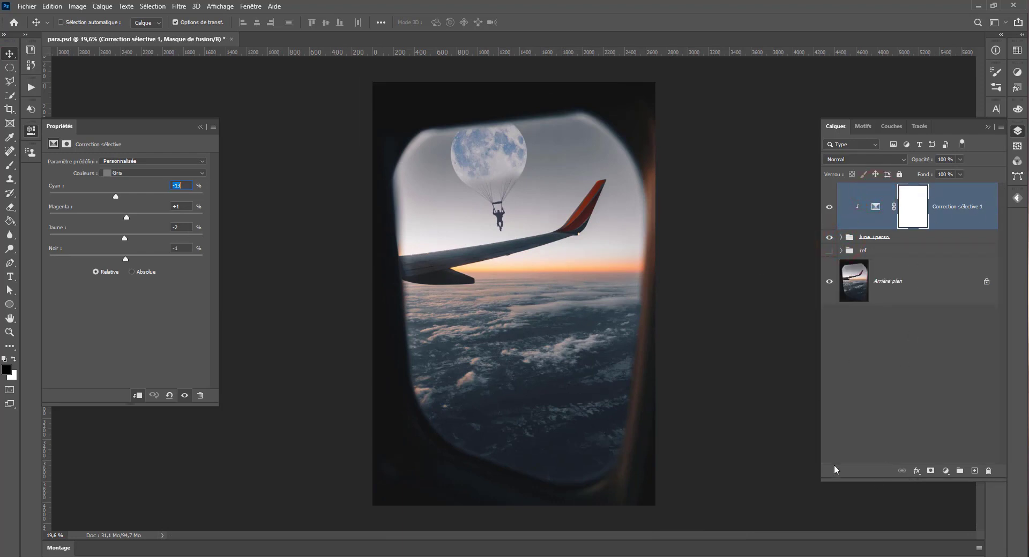
{"action": "left_click", "coordinate": [947, 471]}
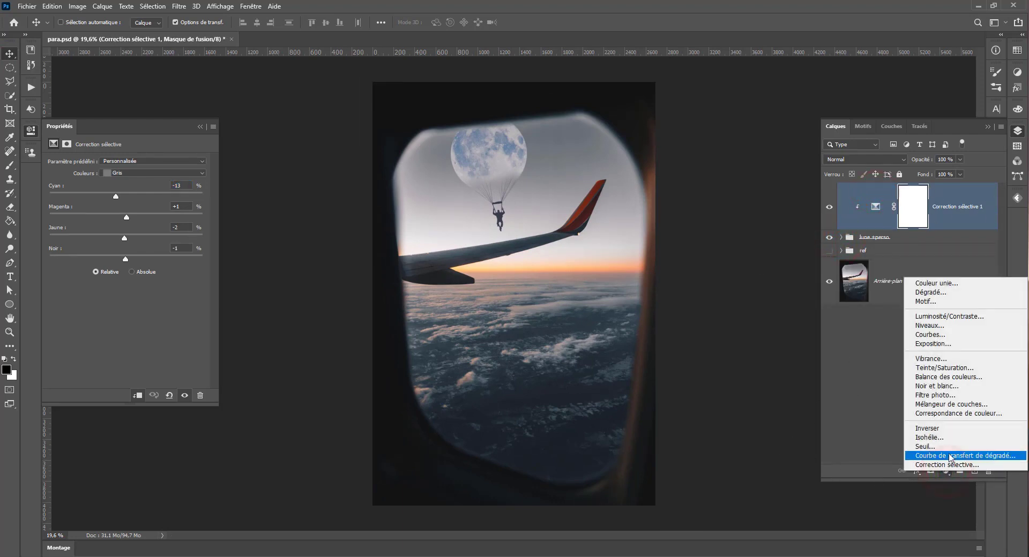
{"action": "left_click", "coordinate": [943, 395]}
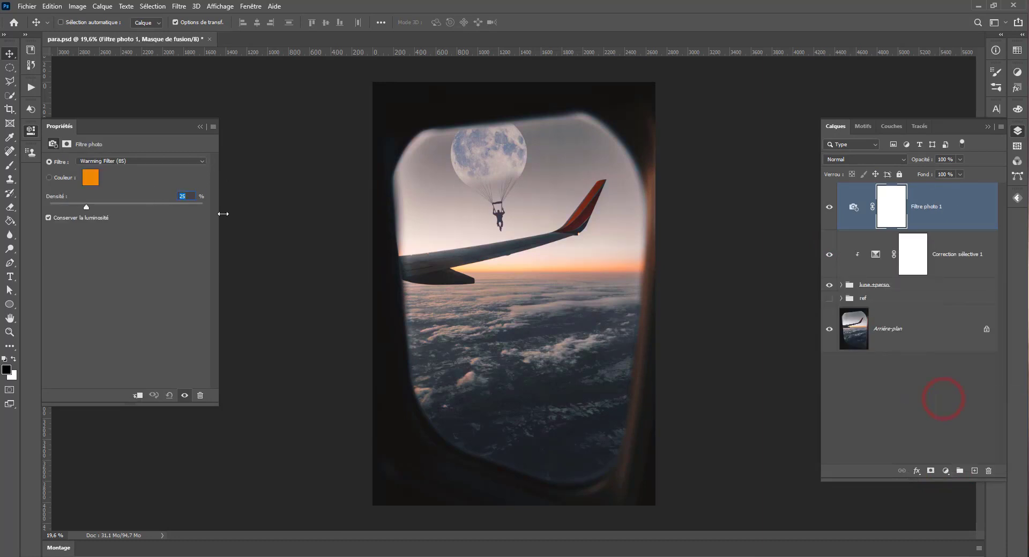
{"action": "left_click", "coordinate": [114, 160]}
{"action": "left_click", "coordinate": [115, 160]}
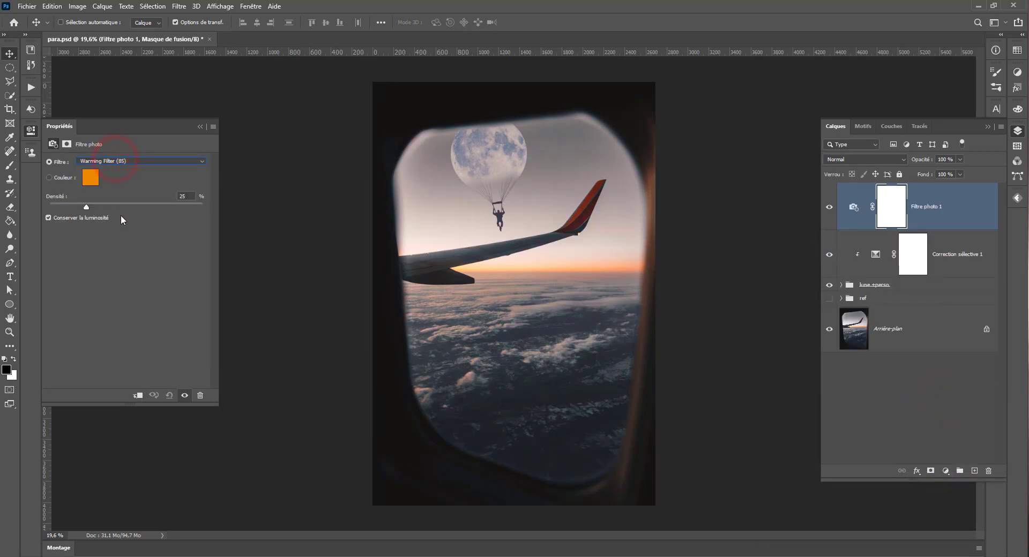
Try the Cooling Filter (LBB) preset, restore Warming Filter (85) and compare the image with and without the photo filter
{"action": "left_click", "coordinate": [187, 396]}
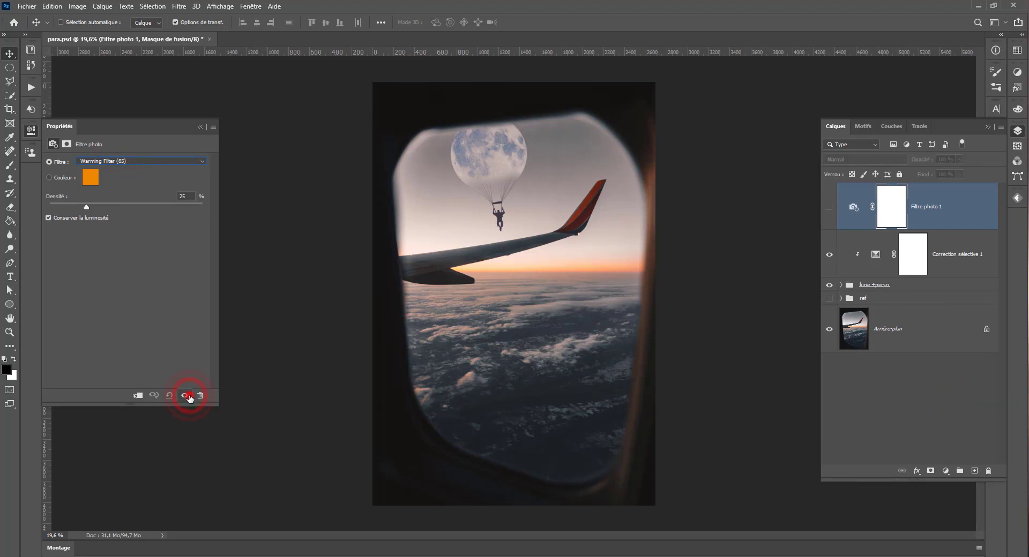
{"action": "left_click", "coordinate": [102, 162]}
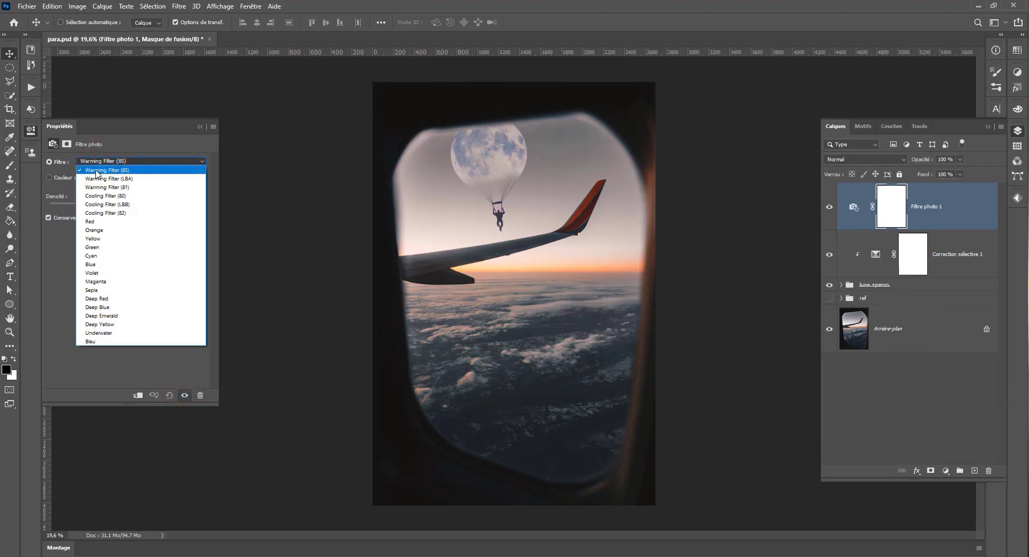
{"action": "left_click", "coordinate": [96, 196]}
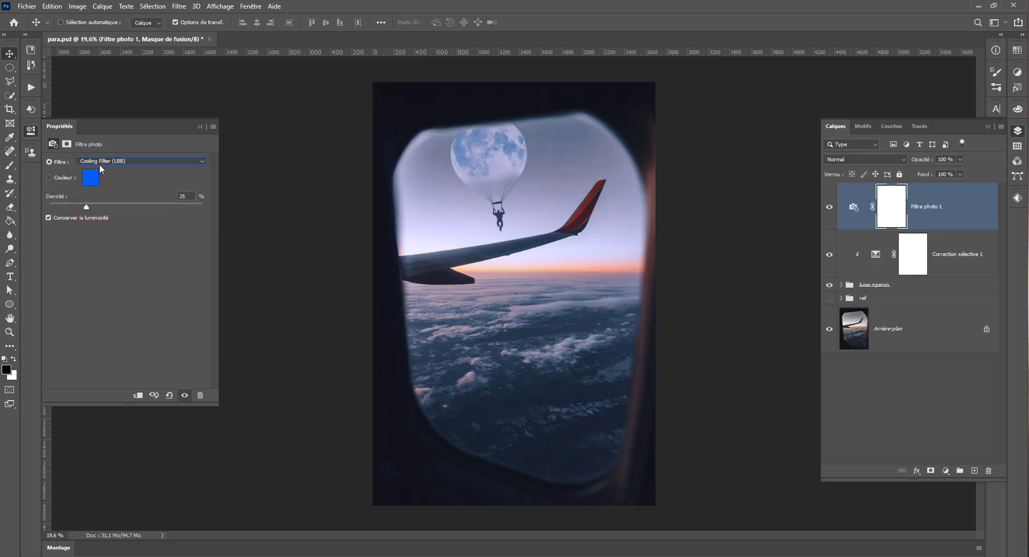
{"action": "scroll", "coordinate": [102, 169], "scroll_direction": "up", "scroll_amount": 4}
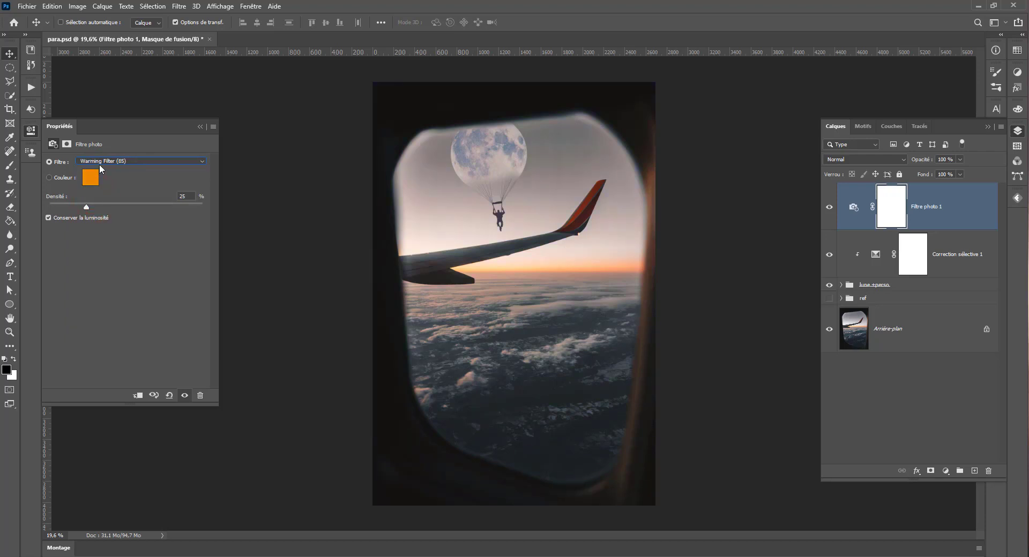
{"action": "left_click", "coordinate": [829, 208]}
{"action": "left_click", "coordinate": [829, 207]}
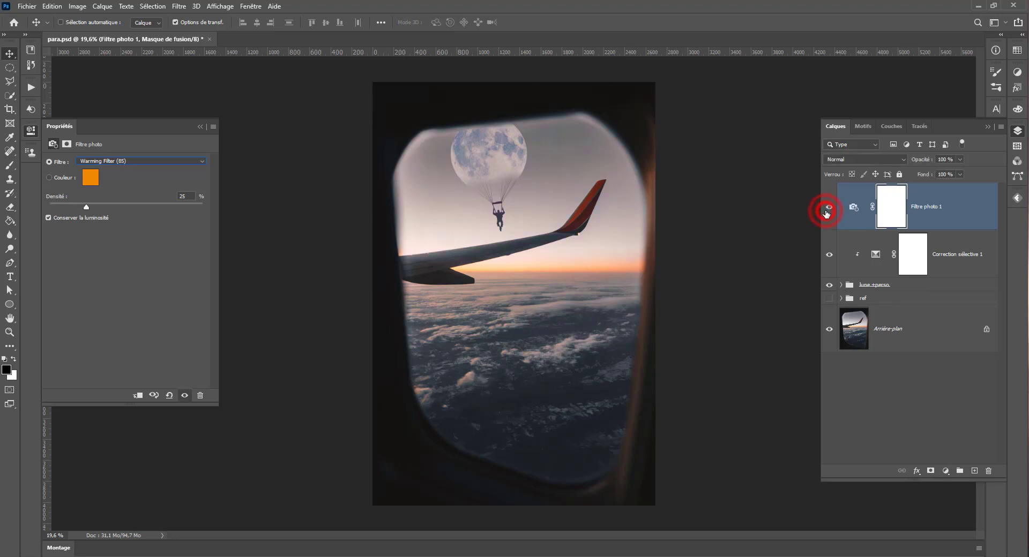
Add a Color Lookup adjustment above Filtre photo 1 and load the 2Strip.look 3D LUT
{"action": "left_click", "coordinate": [946, 473]}
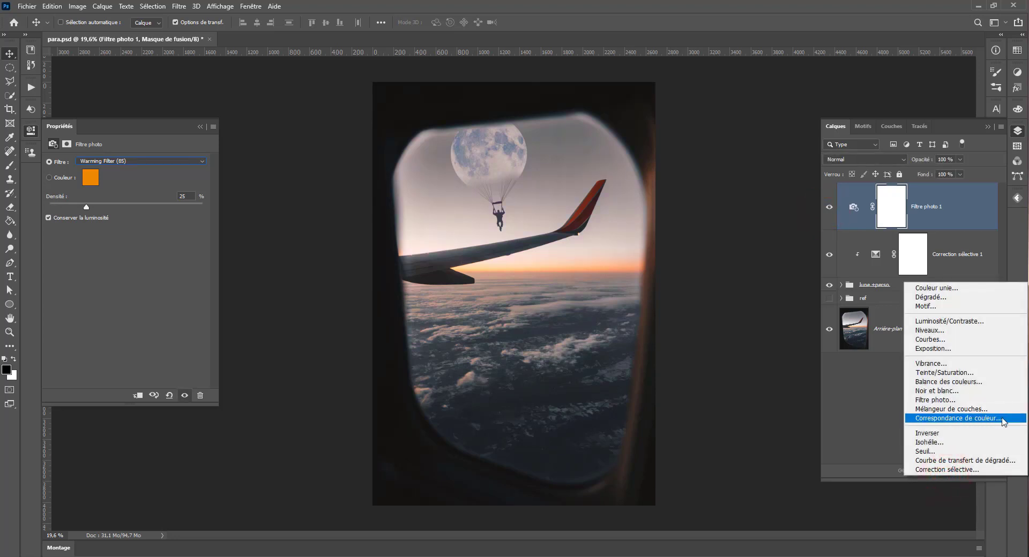
{"action": "left_click", "coordinate": [984, 419]}
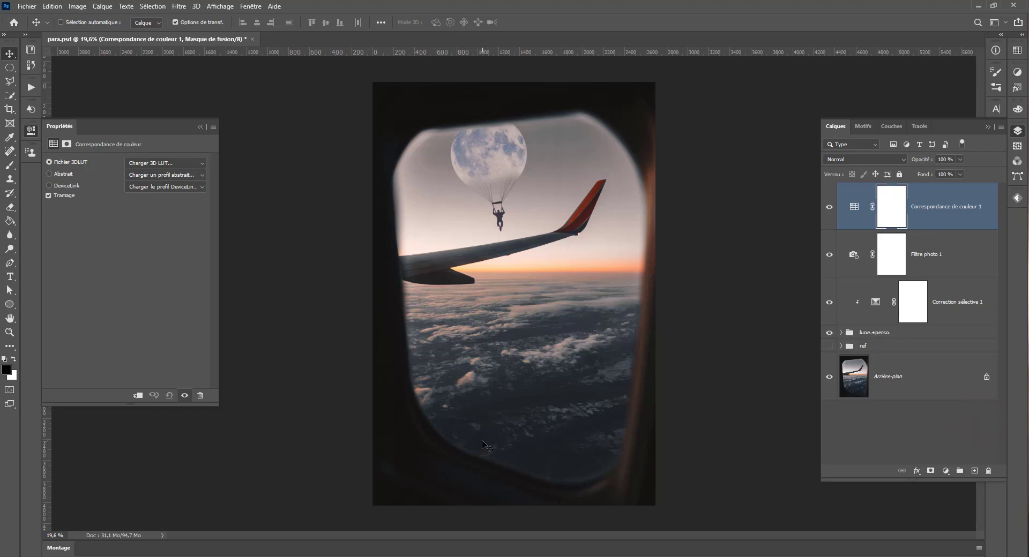
{"action": "left_click", "coordinate": [161, 163]}
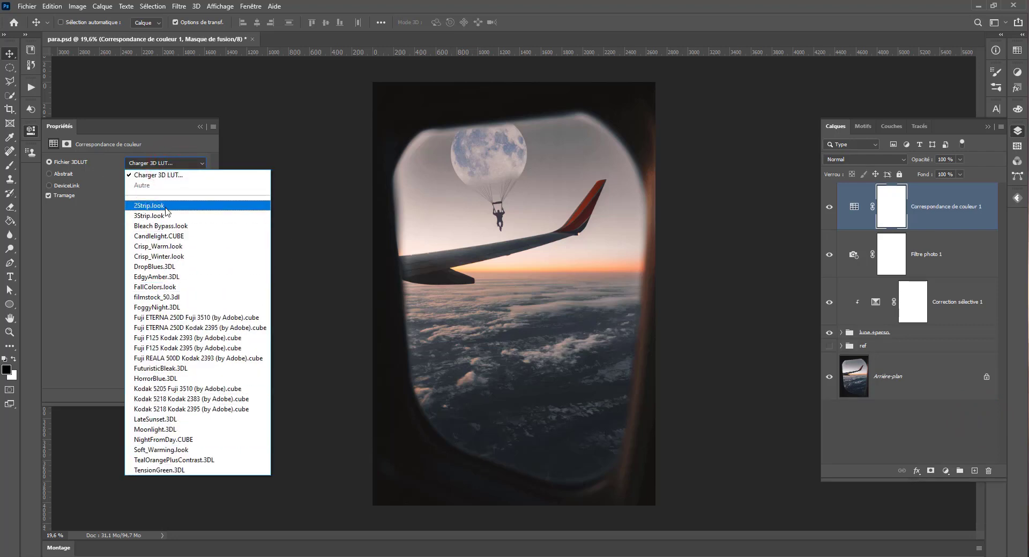
{"action": "left_click", "coordinate": [161, 207]}
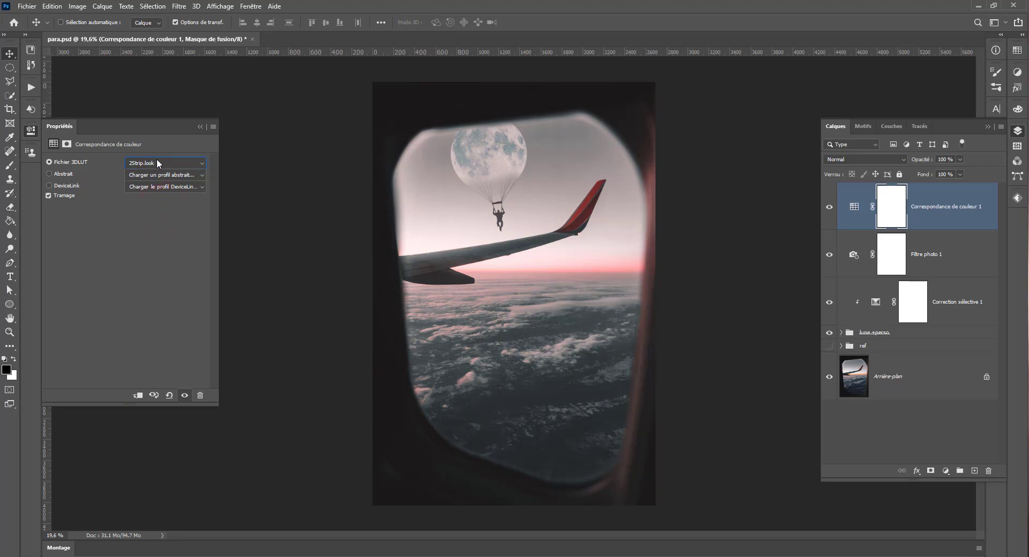
Compare the image with and without Correspondance de couleur 1, then try blend modes such as Produit and set it to Eclaircir
{"action": "left_click", "coordinate": [830, 208]}
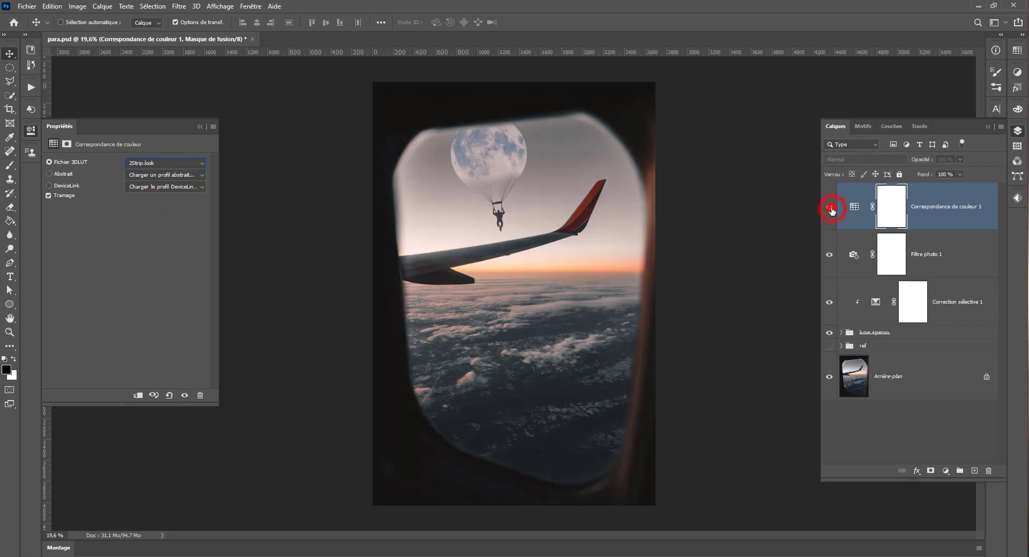
{"action": "left_click", "coordinate": [830, 208]}
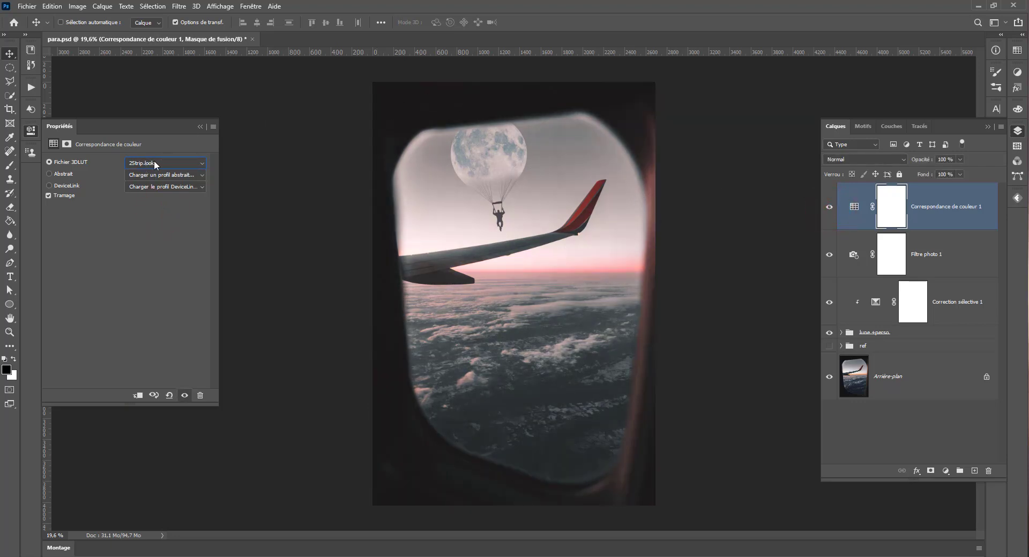
{"action": "left_click", "coordinate": [869, 159]}
{"action": "left_click", "coordinate": [869, 158]}
{"action": "key", "text": "Down"}
{"action": "key", "text": "Down"}
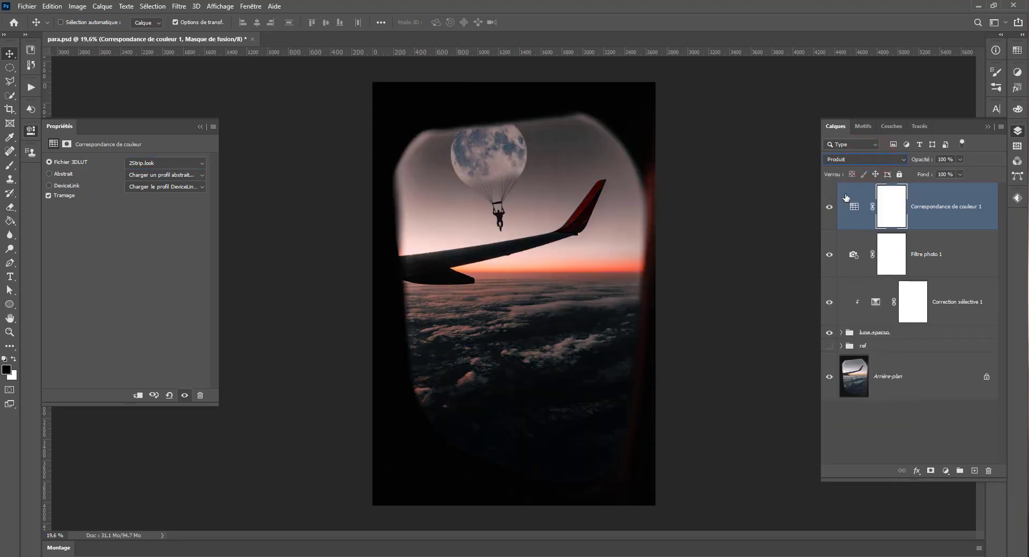
{"action": "key", "text": "Down"}
{"action": "key", "text": "Down"}
{"action": "key", "text": "Down"}
{"action": "key", "text": "Down"}
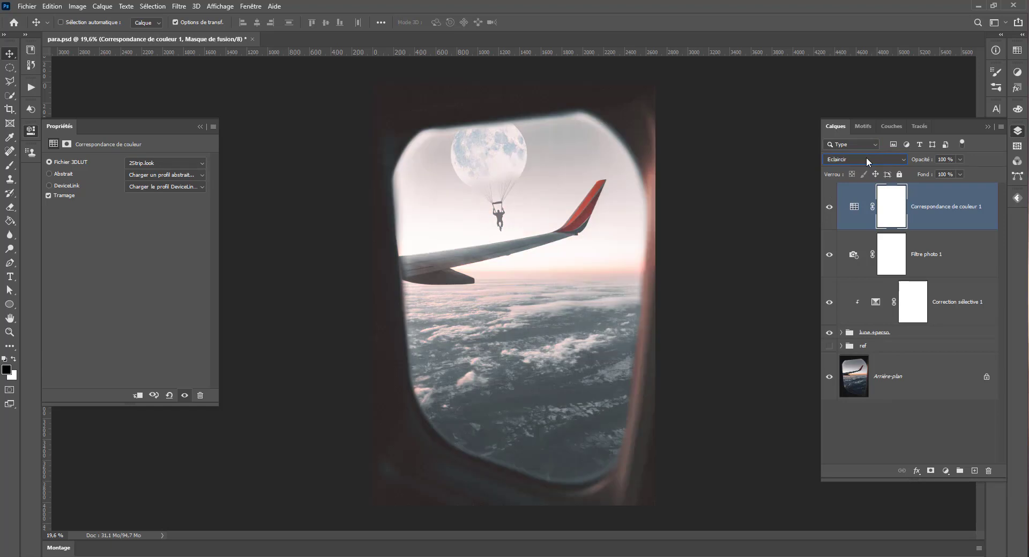
Check the effect of the Eclaircir color lookup by toggling its visibility and lower the layer's opacity to 84 %
{"action": "left_click", "coordinate": [829, 207]}
{"action": "left_click", "coordinate": [829, 207]}
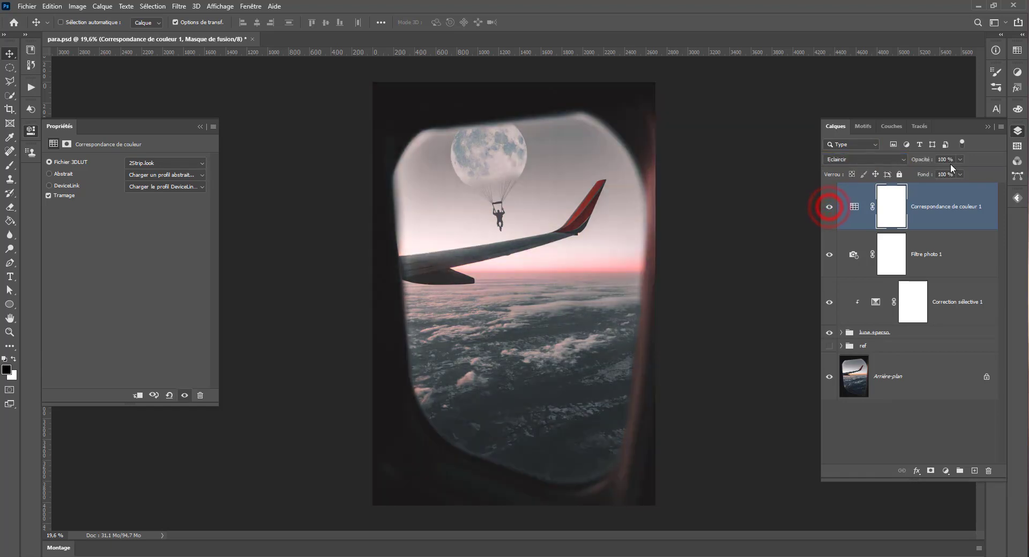
{"action": "left_click_drag", "start_coordinate": [945, 176], "coordinate": [952, 171]}
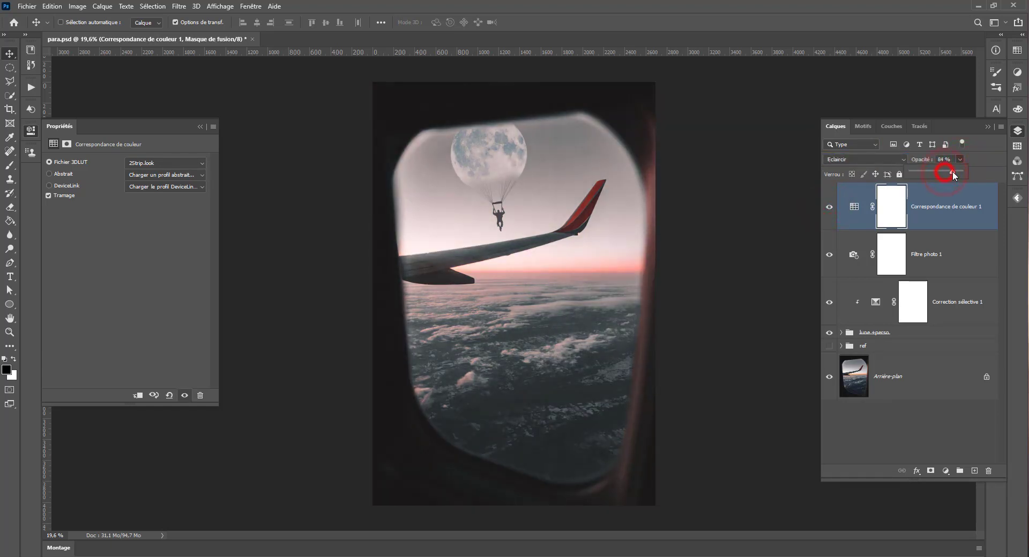
Load the LateSunset.3DL 3D LUT in Correspondance de couleur 1 and compare the image with and without it
{"action": "left_click", "coordinate": [169, 161]}
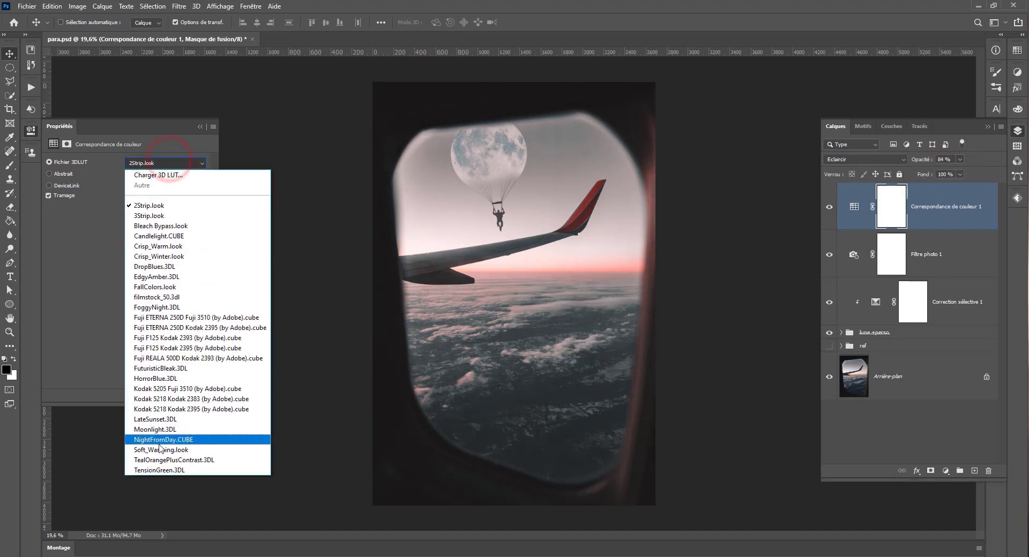
{"action": "left_click", "coordinate": [159, 419]}
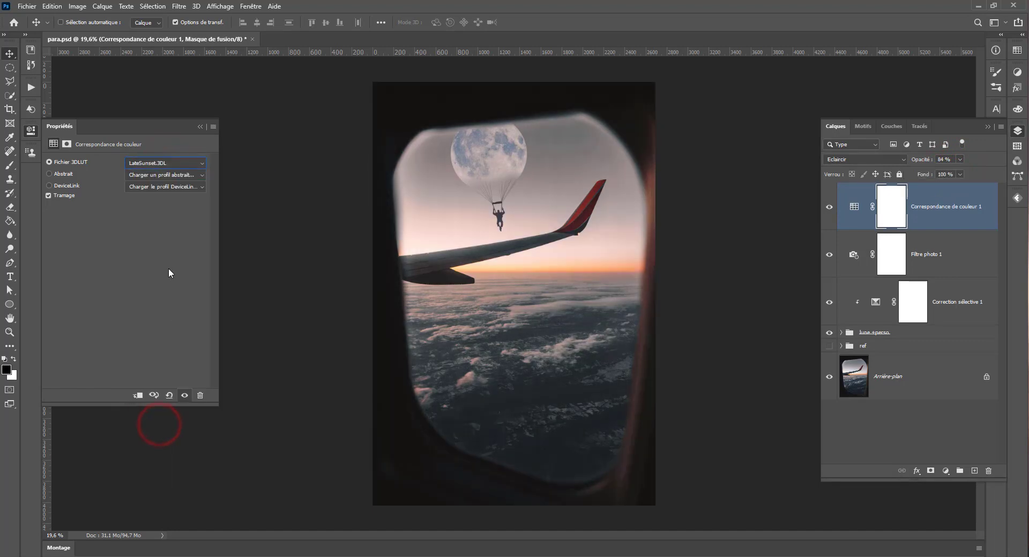
{"action": "left_click", "coordinate": [829, 208]}
{"action": "left_click", "coordinate": [829, 207]}
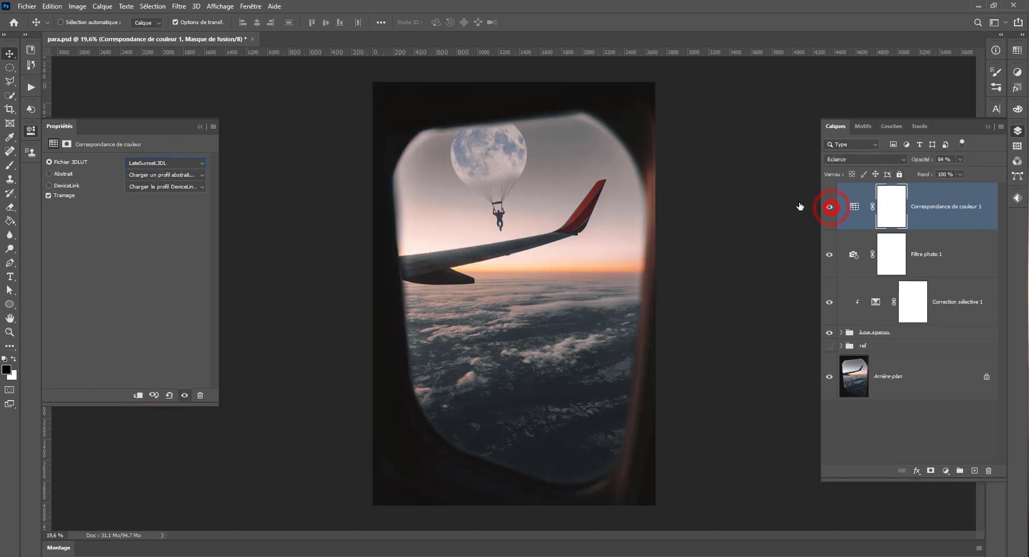
Set the blend mode of Correspondance de couleur 1 to Superposition and its opacity to 61 %
{"action": "left_click", "coordinate": [959, 160]}
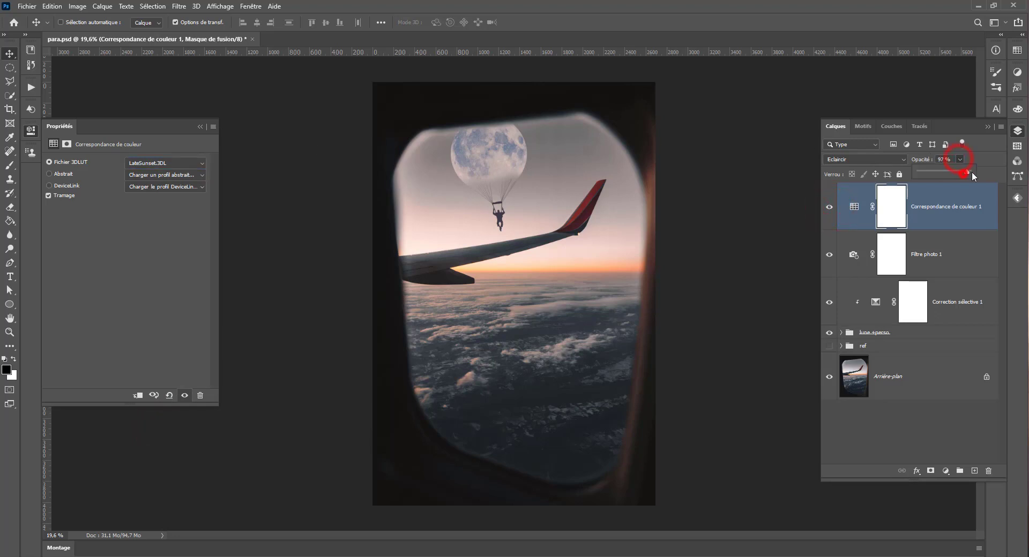
{"action": "left_click", "coordinate": [859, 159]}
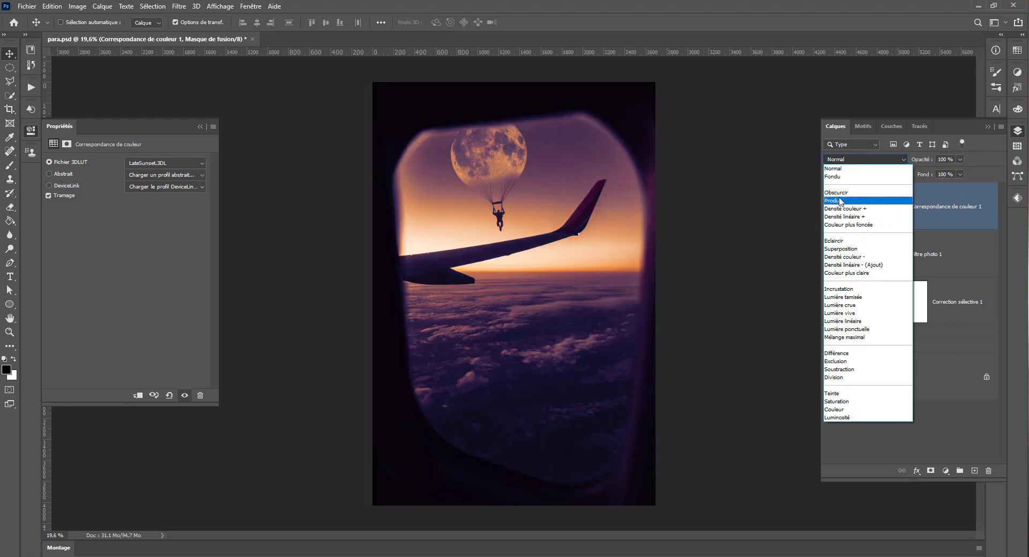
{"action": "left_click", "coordinate": [843, 249]}
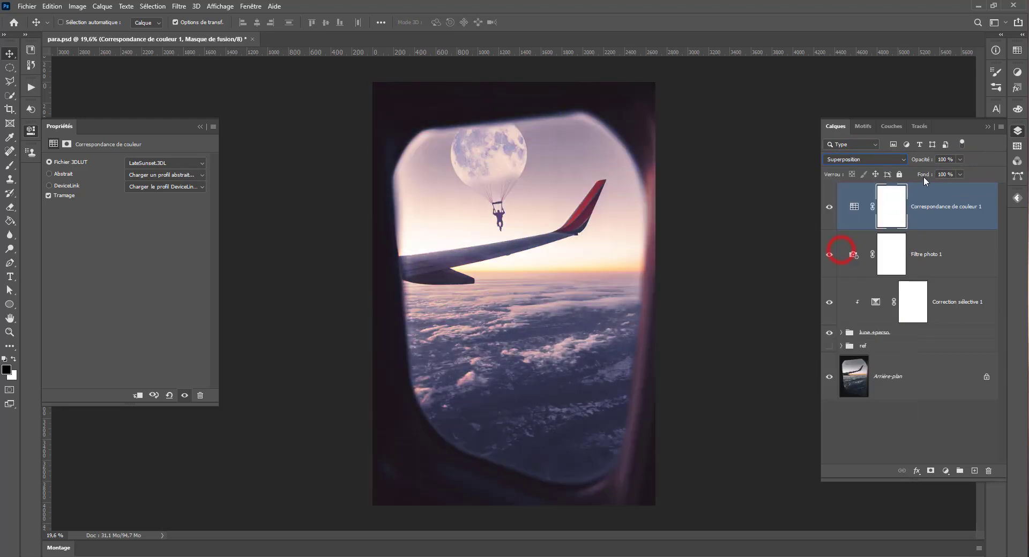
{"action": "left_click_drag", "start_coordinate": [946, 173], "coordinate": [940, 174]}
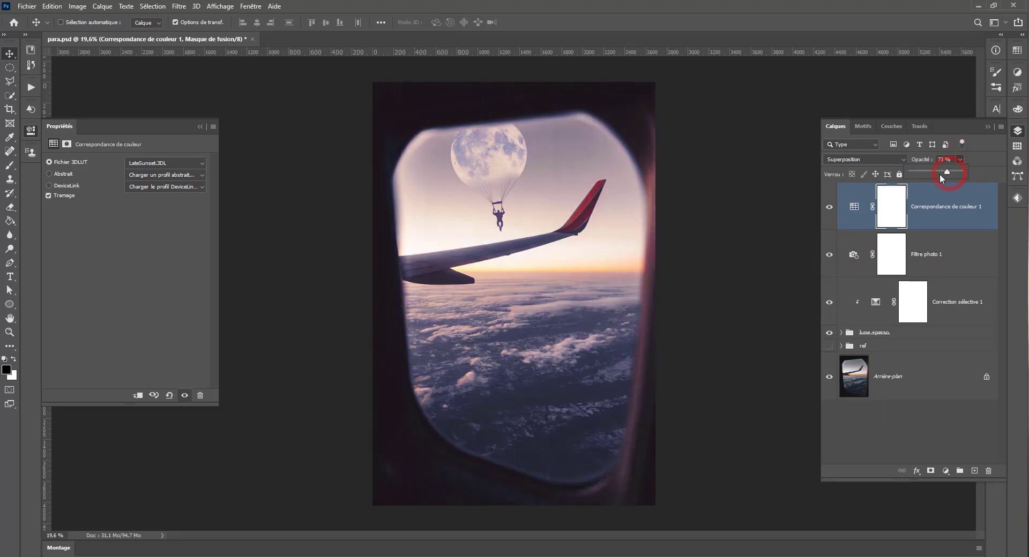
Compare the image with and without the LateSunset color lookup in Superposition mode
{"action": "left_click", "coordinate": [829, 207]}
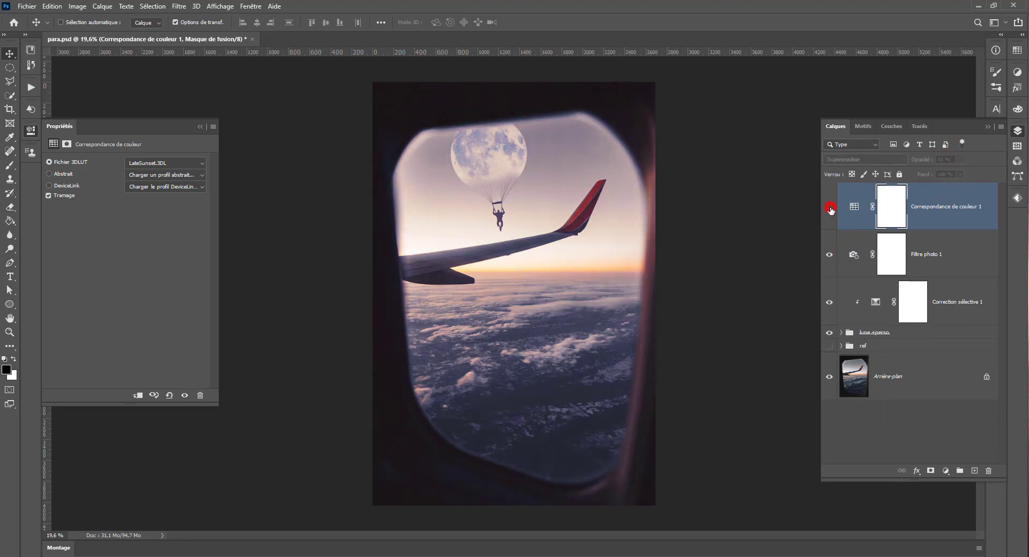
{"action": "left_click", "coordinate": [830, 208]}
{"action": "left_click", "coordinate": [829, 207]}
{"action": "left_click", "coordinate": [829, 207]}
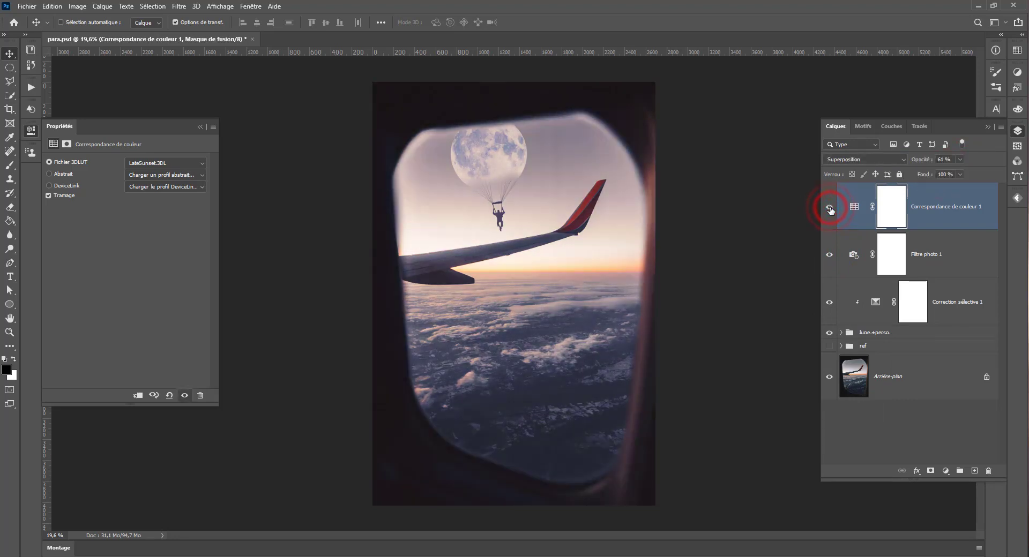
Switch to the Elliptical Marquee tool and save the document
{"action": "left_click", "coordinate": [9, 70]}
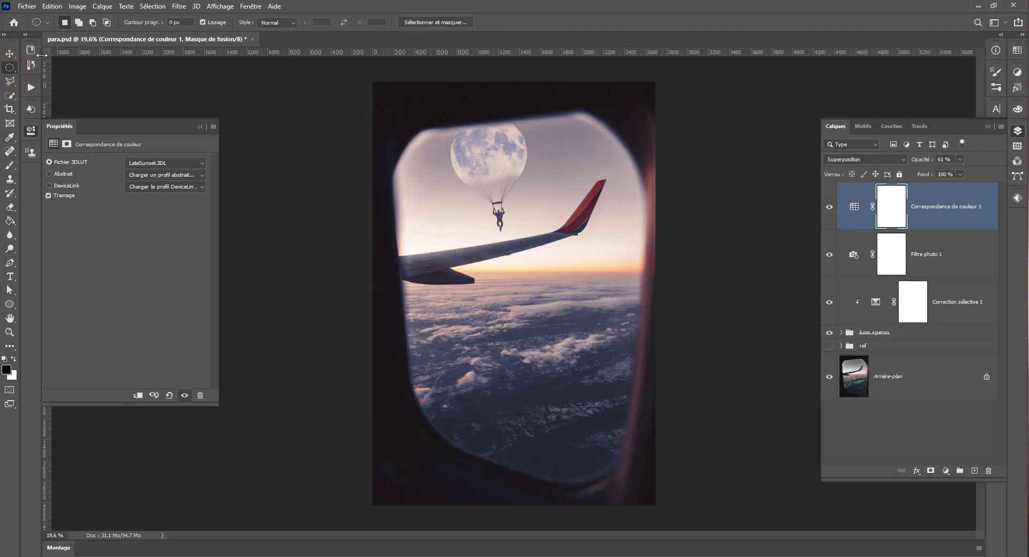
{"action": "key", "text": "ctrl+s"}
{"action": "key", "text": "ctrl+0"}
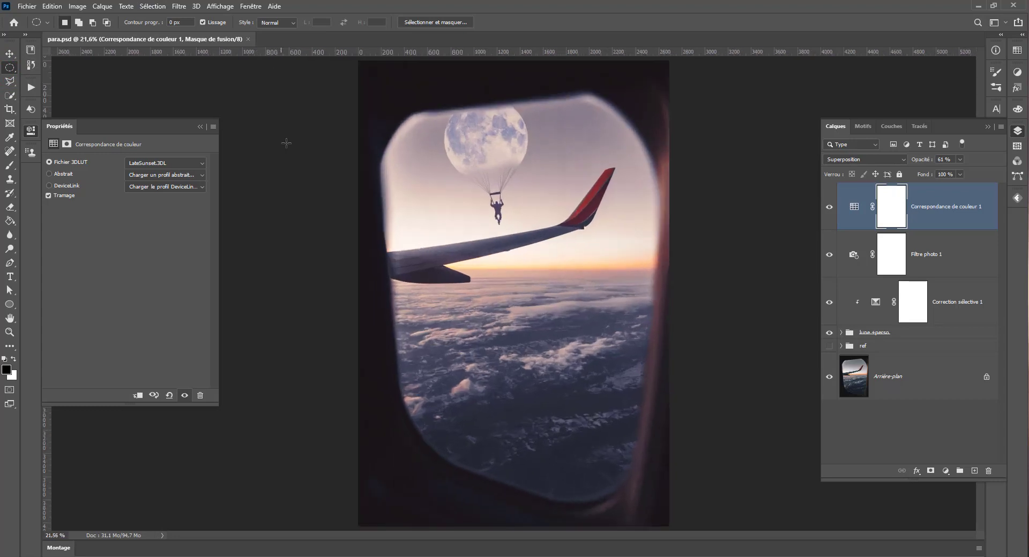
{"action": "scroll", "coordinate": [498, 285], "scroll_direction": "down", "scroll_amount": 5}
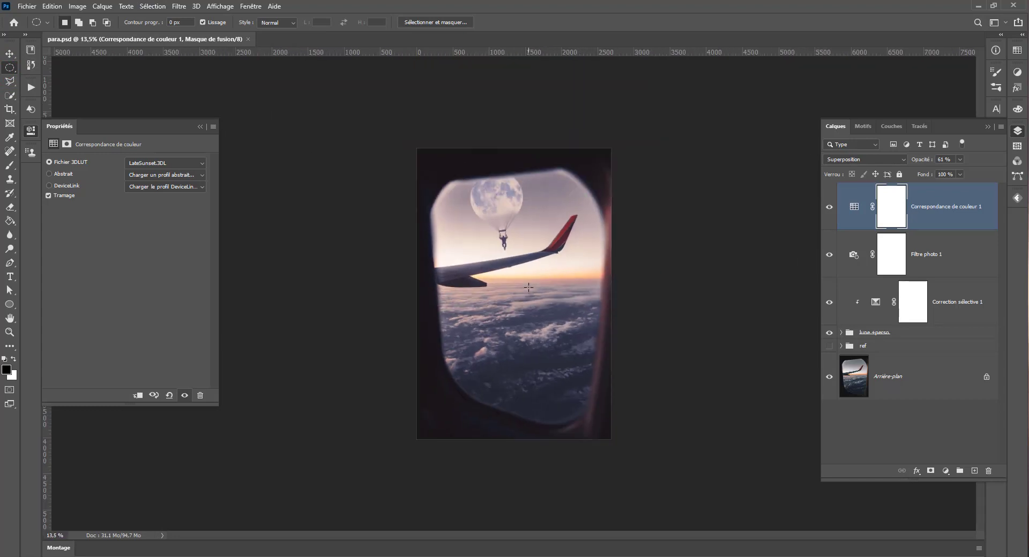
{"action": "scroll", "coordinate": [498, 285], "scroll_direction": "up", "scroll_amount": 3}
{"action": "scroll", "coordinate": [498, 284], "scroll_direction": "down", "scroll_amount": 1}
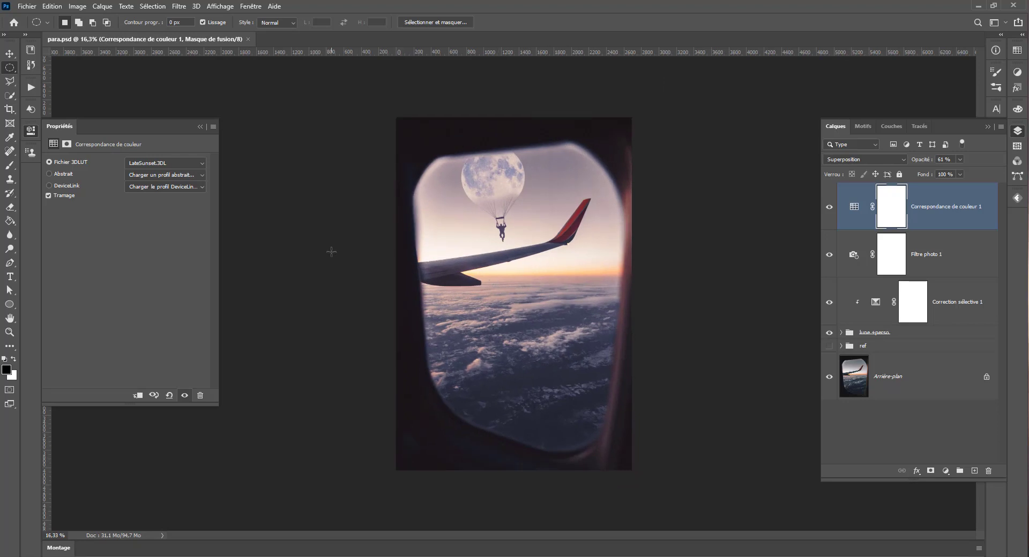